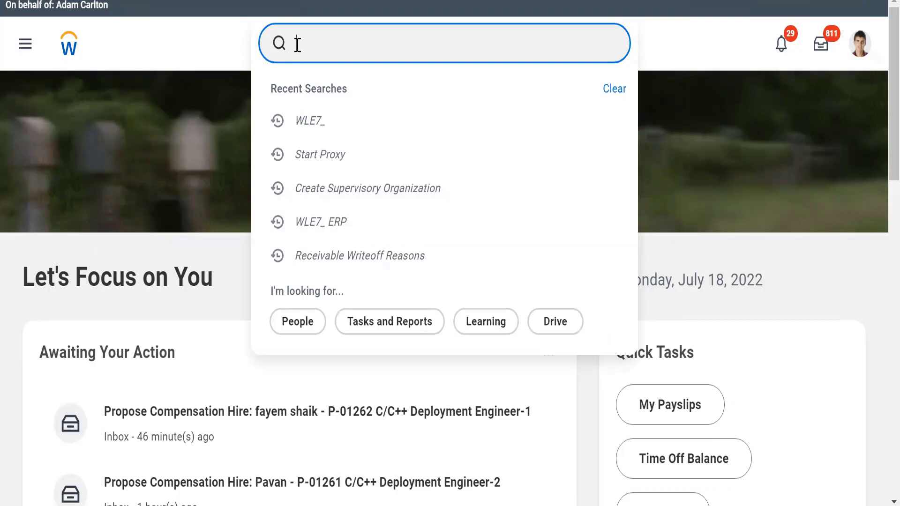
# Step: Start the Create Supervisory Organization task using the WLE7_Alphabet (07/13/2022) reorganization
pyautogui.write('Cre sup org')
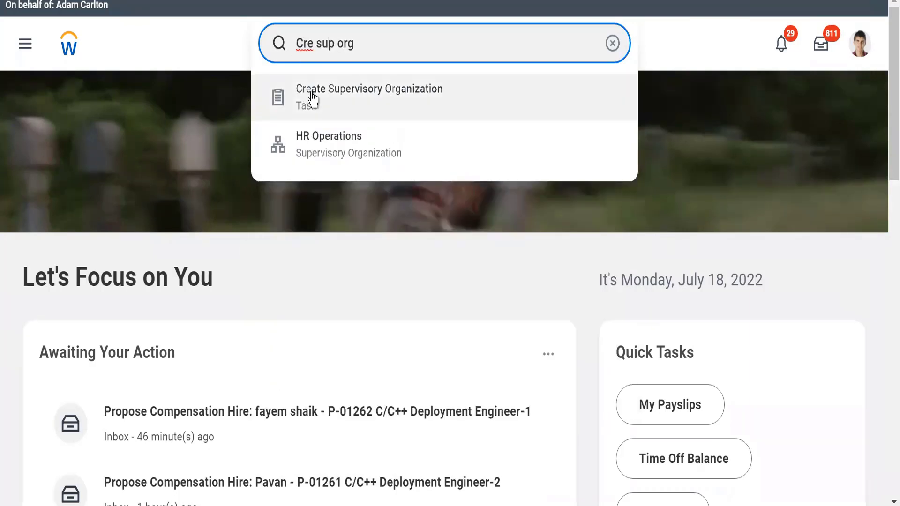
pyautogui.click(313, 99)
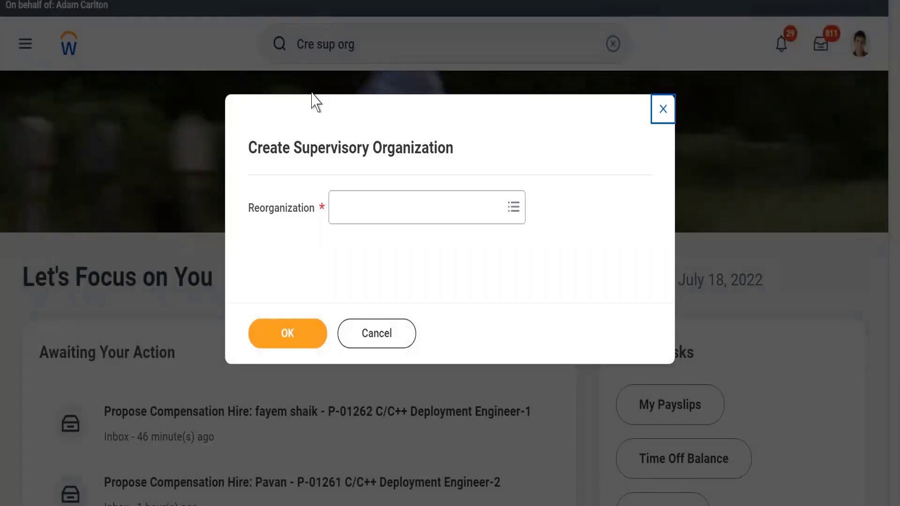
pyautogui.click(359, 222)
pyautogui.write('WL')
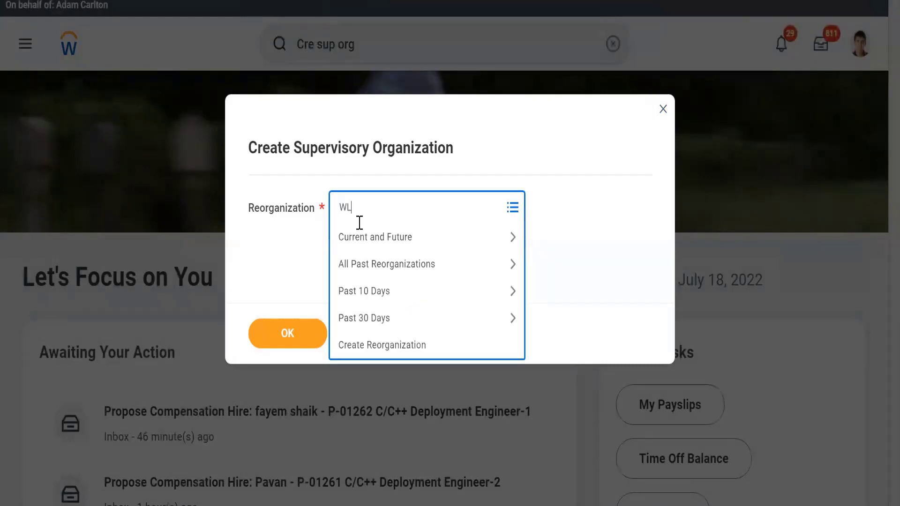
pyautogui.write('E')
pyautogui.press('Return')
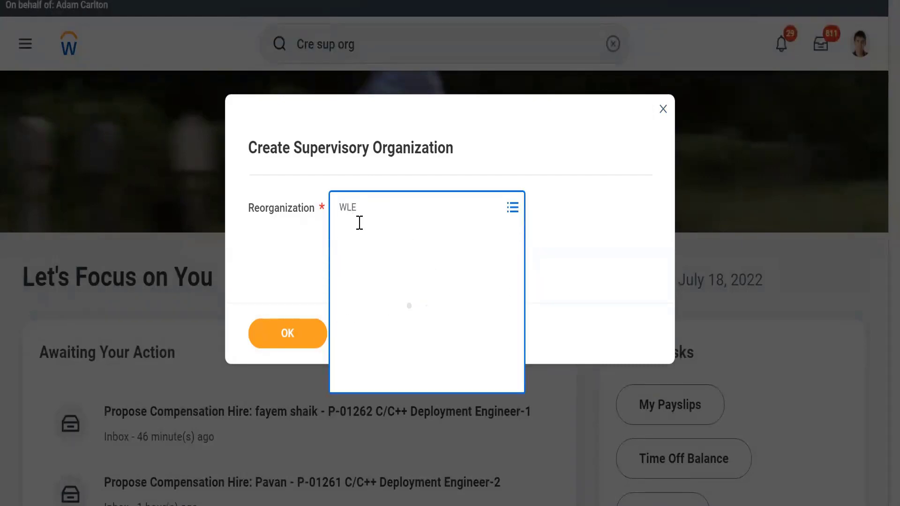
pyautogui.click(410, 265)
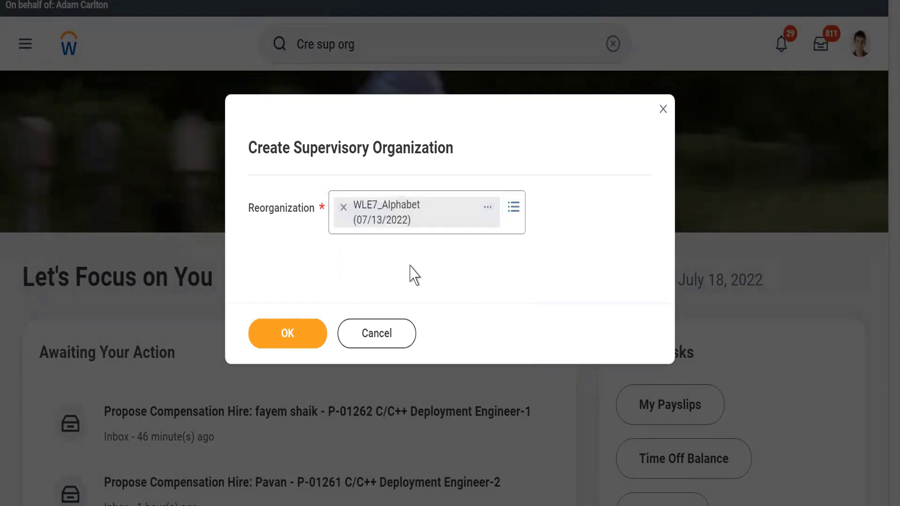
pyautogui.click(280, 345)
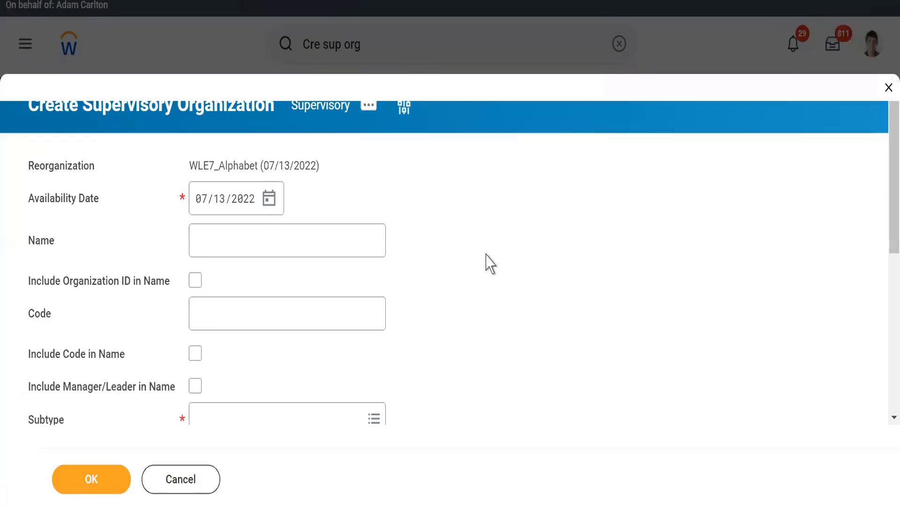
# Step: Name the organization Technology, give it the code WLE7_, and include the code in its name
pyautogui.scroll(-2, 490, 264)
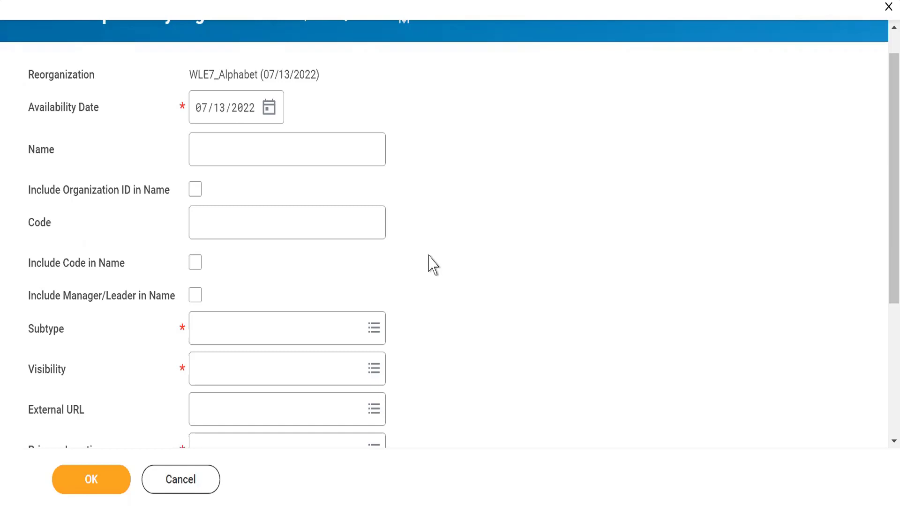
pyautogui.click(224, 155)
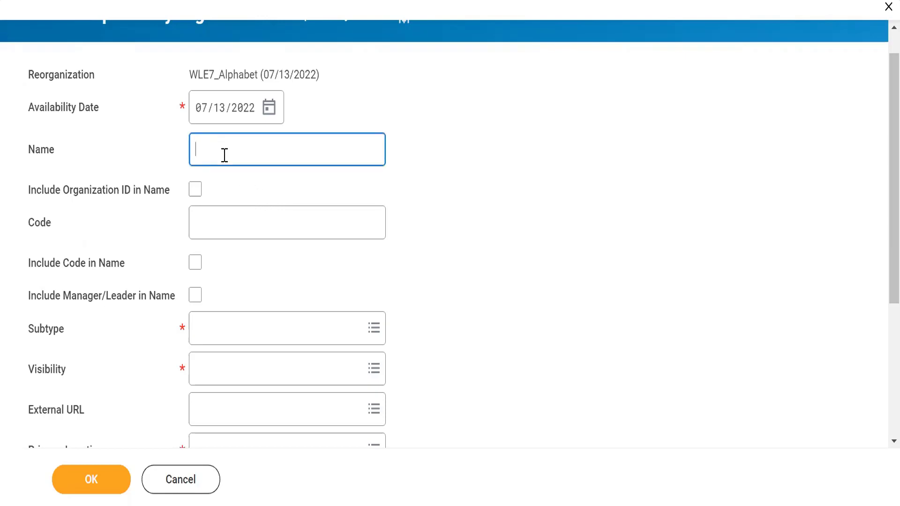
pyautogui.write('Technology')
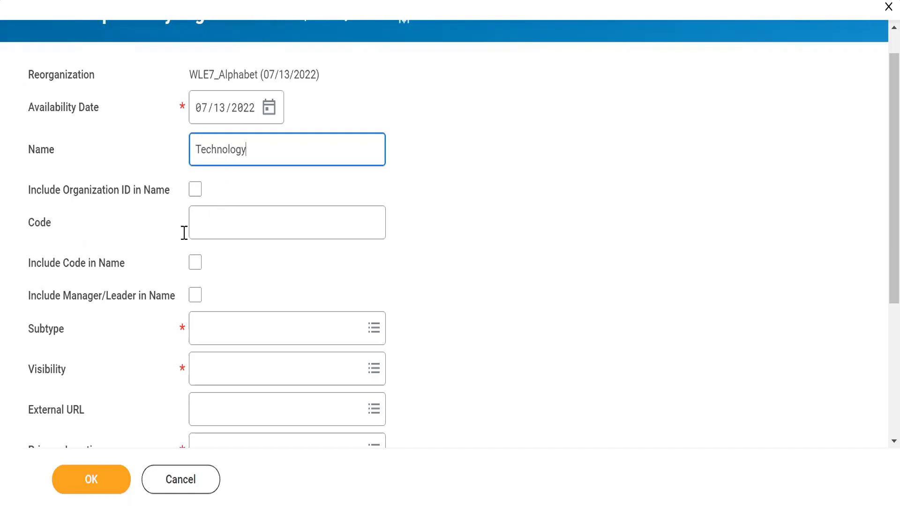
pyautogui.click(212, 230)
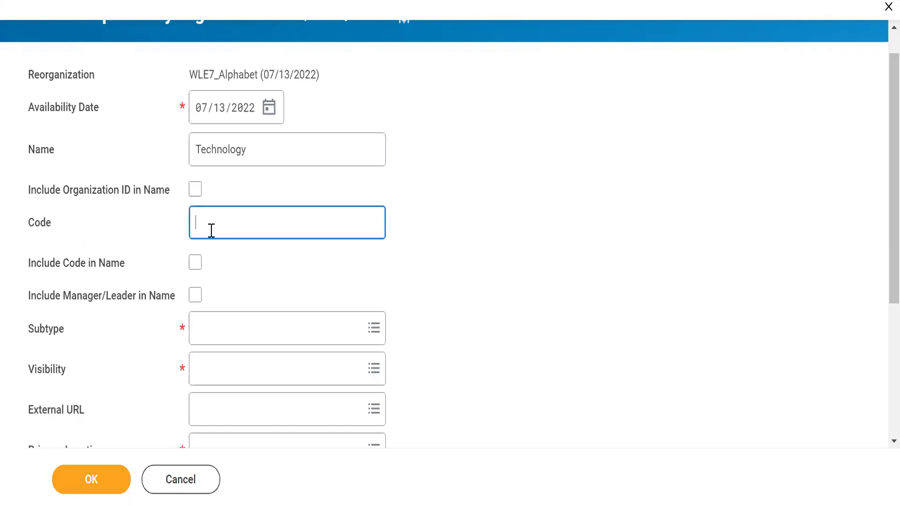
pyautogui.write('WLE7_')
pyautogui.click(195, 270)
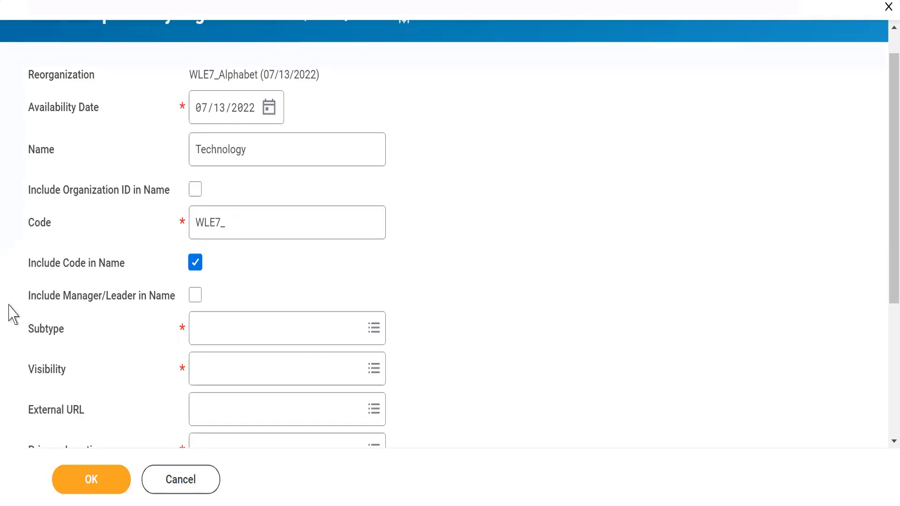
# Step: Include the manager/leader in the organization's name and set the subtype to Department
pyautogui.moveTo(26, 302); pyautogui.dragTo(160, 302)
pyautogui.click(164, 307)
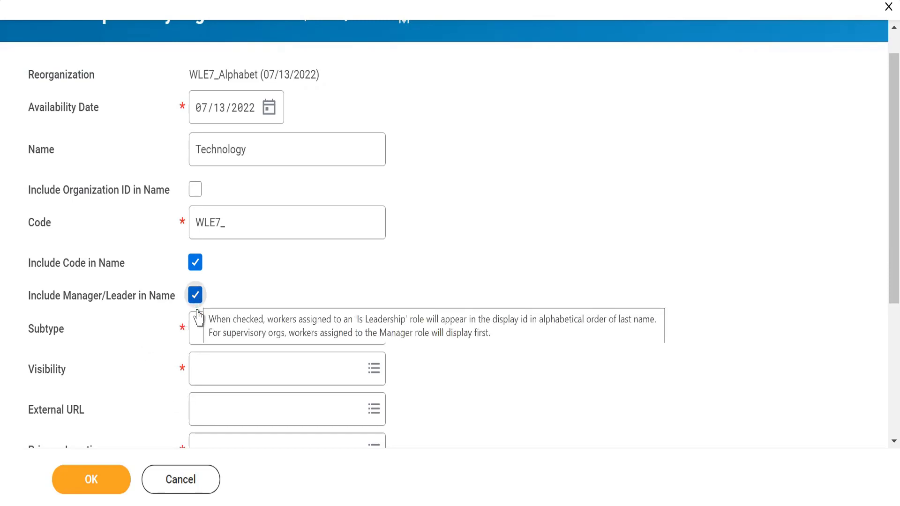
pyautogui.click(200, 338)
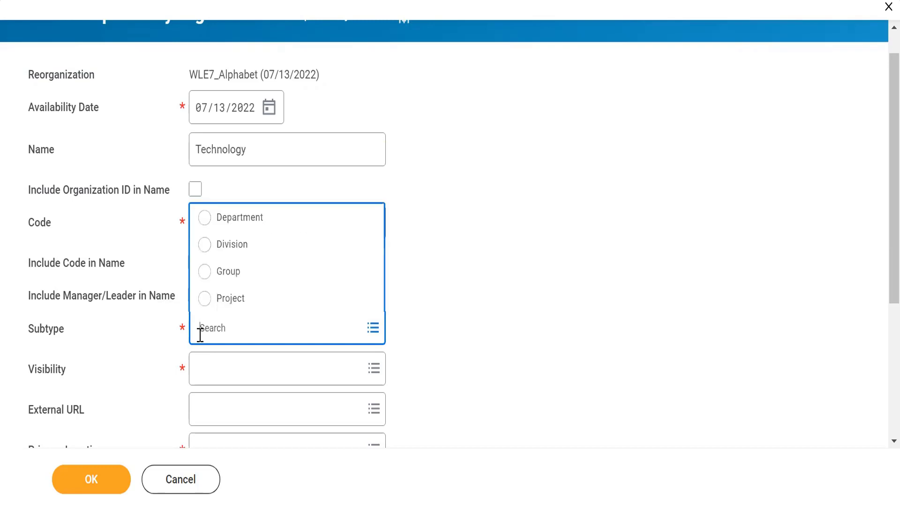
pyautogui.click(201, 220)
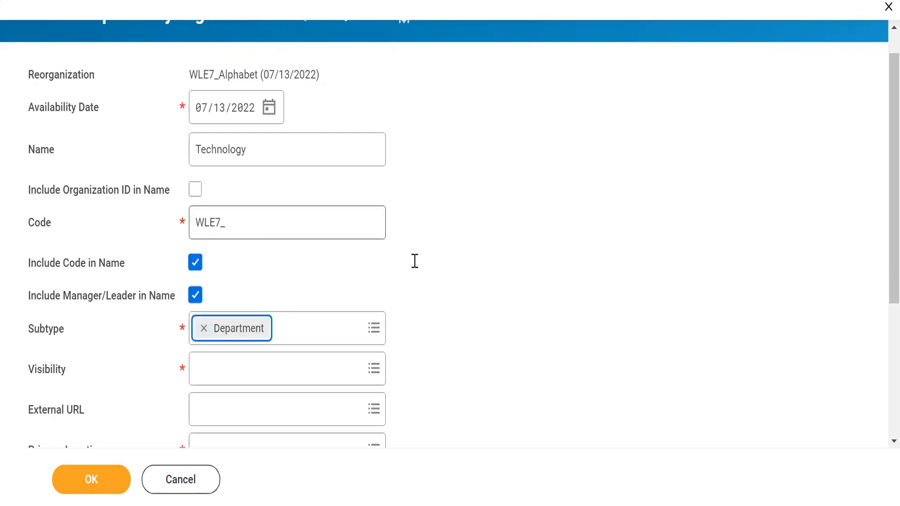
# Step: Set the organization's visibility to Everyone and its primary location to WLE7_Mumbai
pyautogui.scroll(-4, 417, 271)
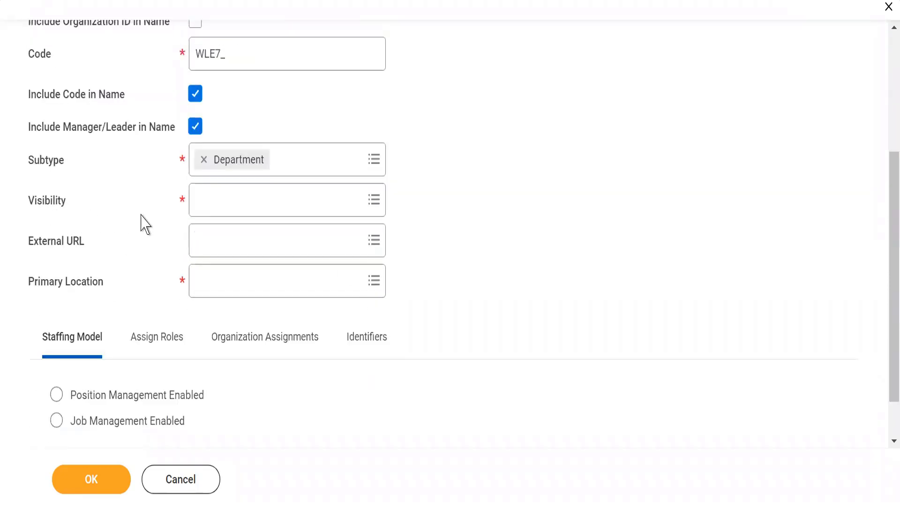
pyautogui.click(207, 213)
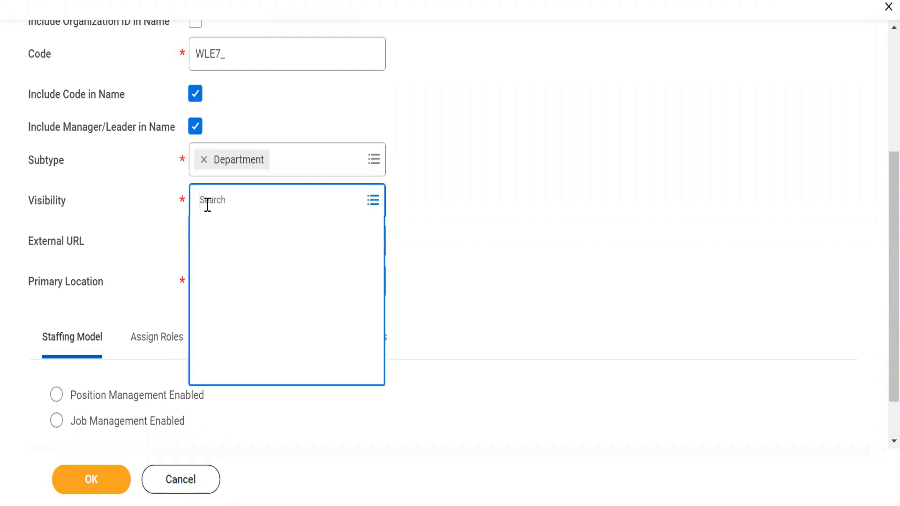
pyautogui.click(205, 230)
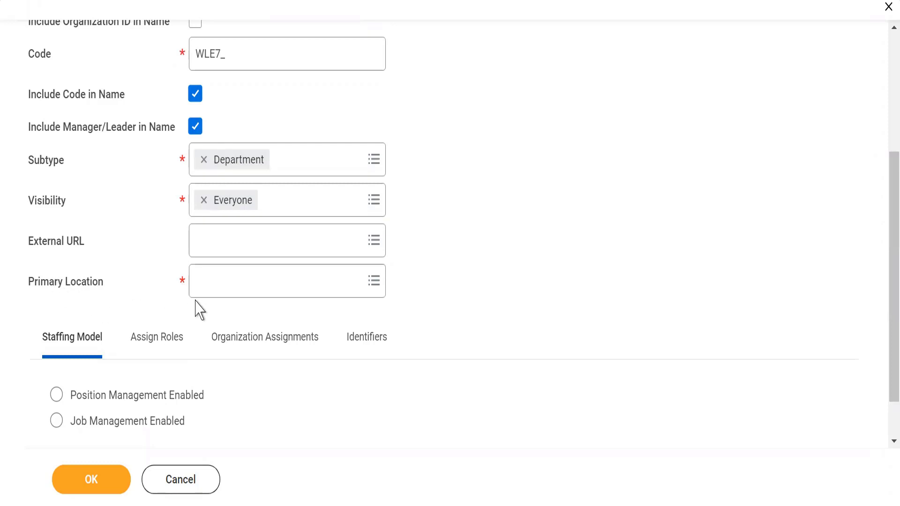
pyautogui.click(229, 292)
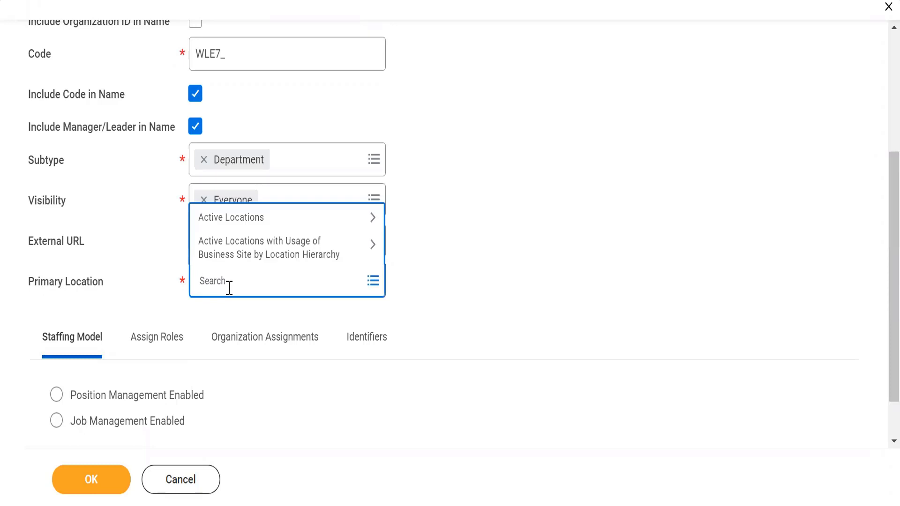
pyautogui.write('WLE7_')
pyautogui.press('Return')
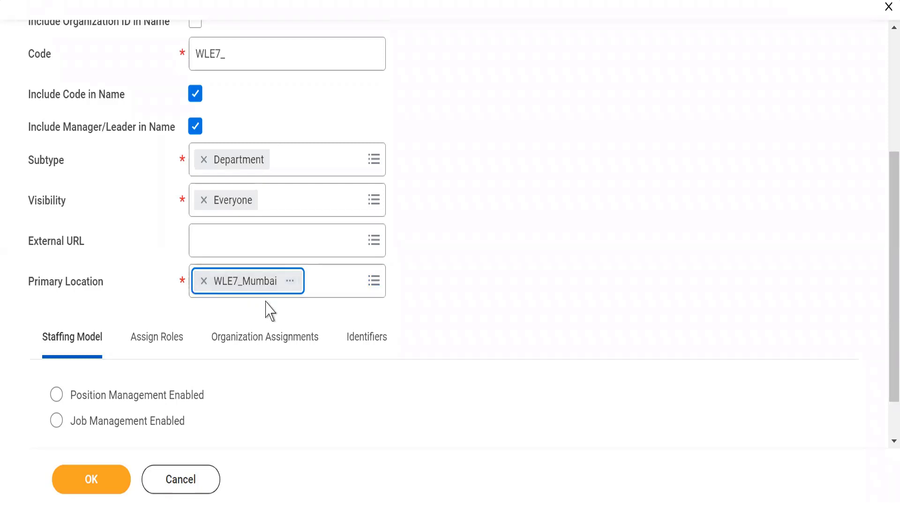
pyautogui.click(484, 256)
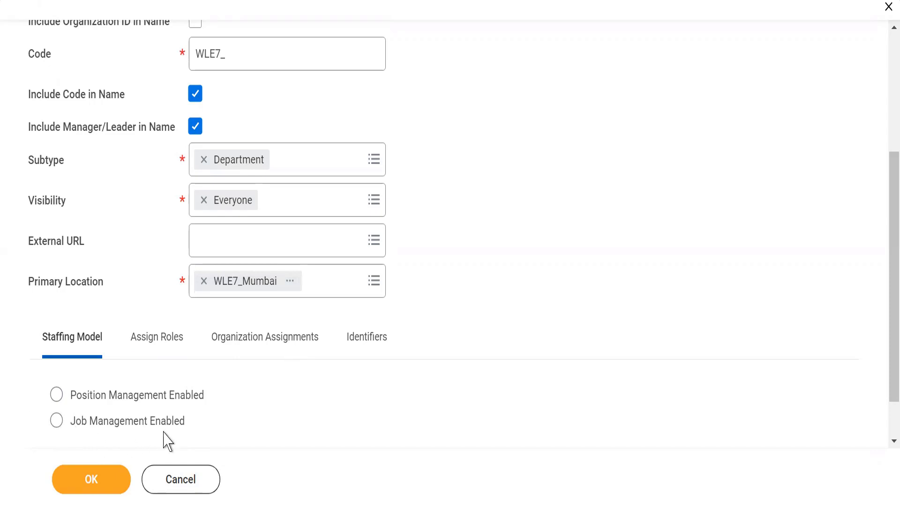
# Step: Enable position management as the staffing model and review the organization's role assignments
pyautogui.click(56, 396)
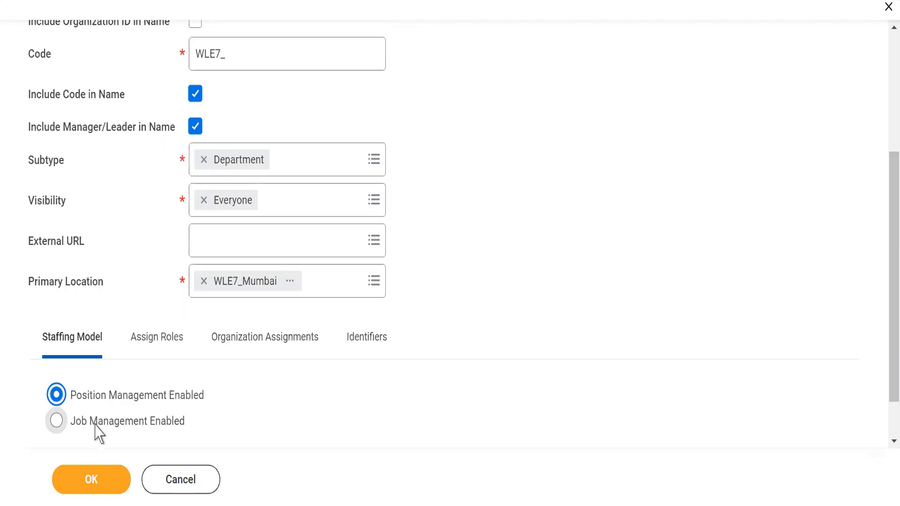
pyautogui.click(146, 346)
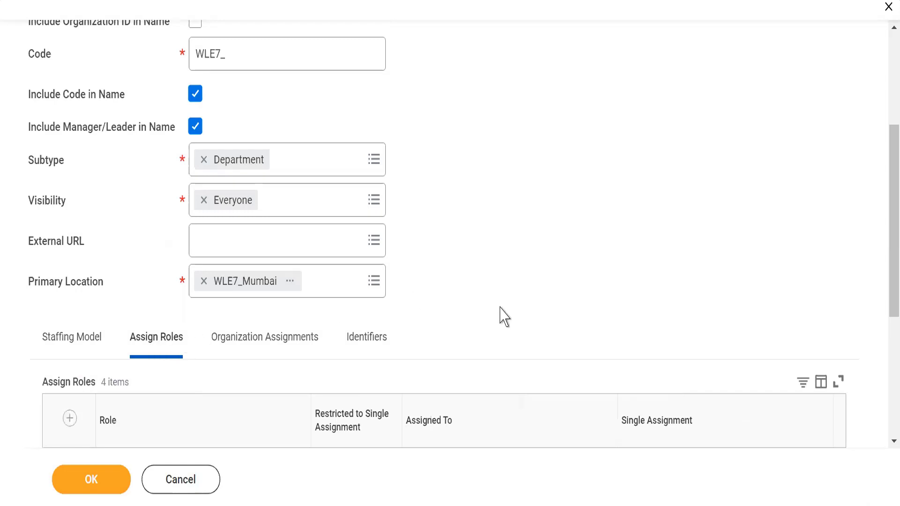
pyautogui.scroll(-2, 499, 316)
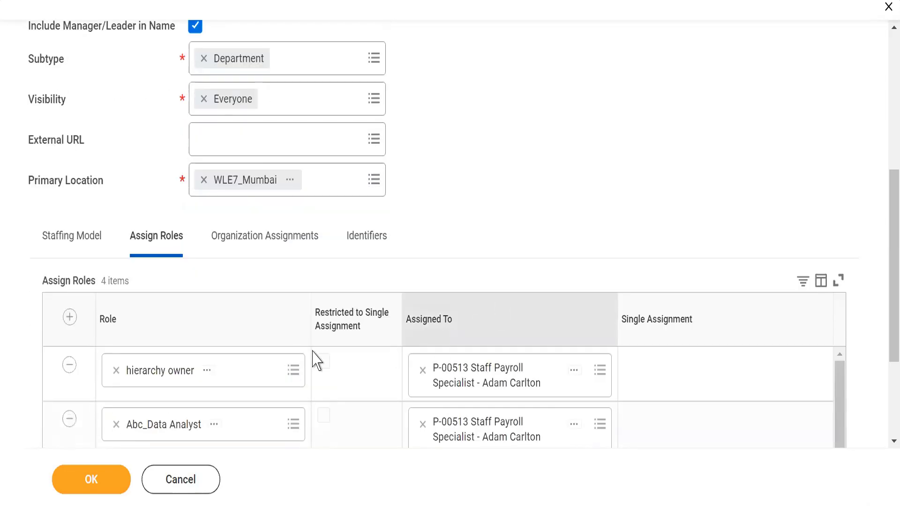
# Step: In the organization assignments, add WLE7_ Alphabet inc Public Ltd. as the allowed organization for Company
pyautogui.click(227, 249)
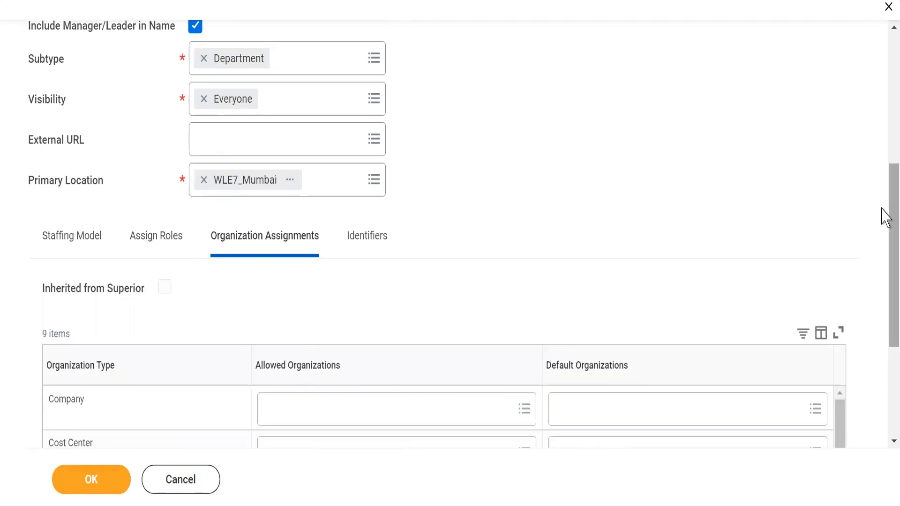
pyautogui.moveTo(880, 214); pyautogui.dragTo(882, 278)
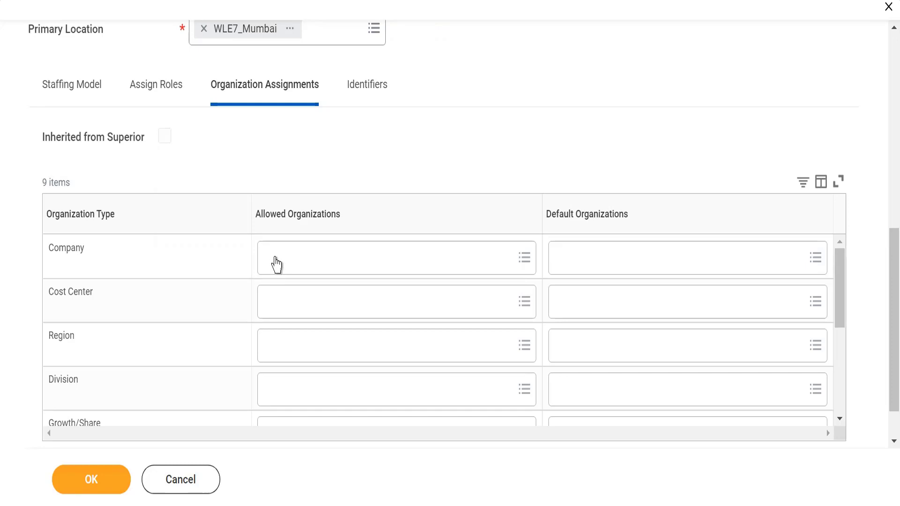
pyautogui.click(276, 256)
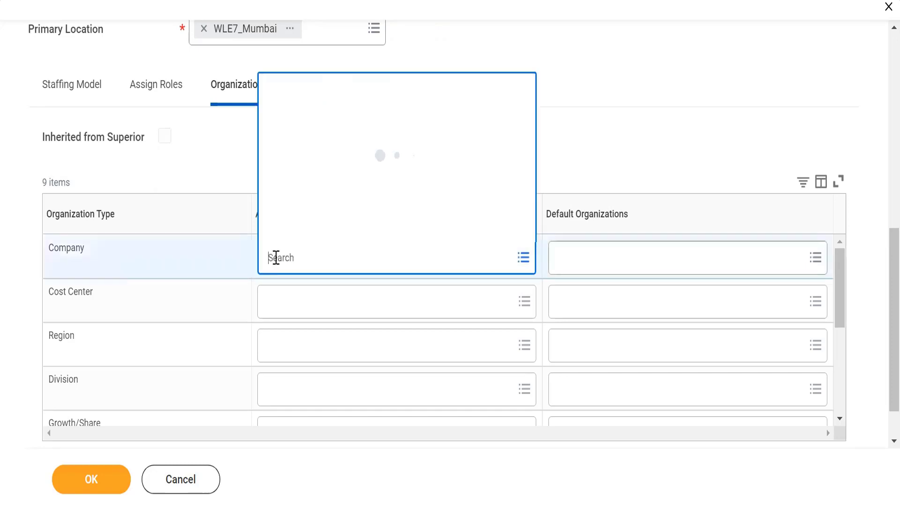
pyautogui.write('W')
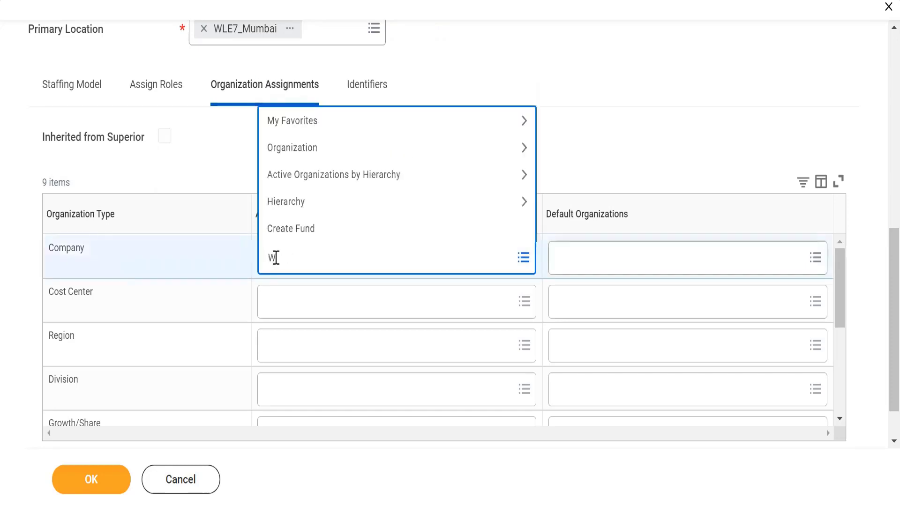
pyautogui.write('LE7_')
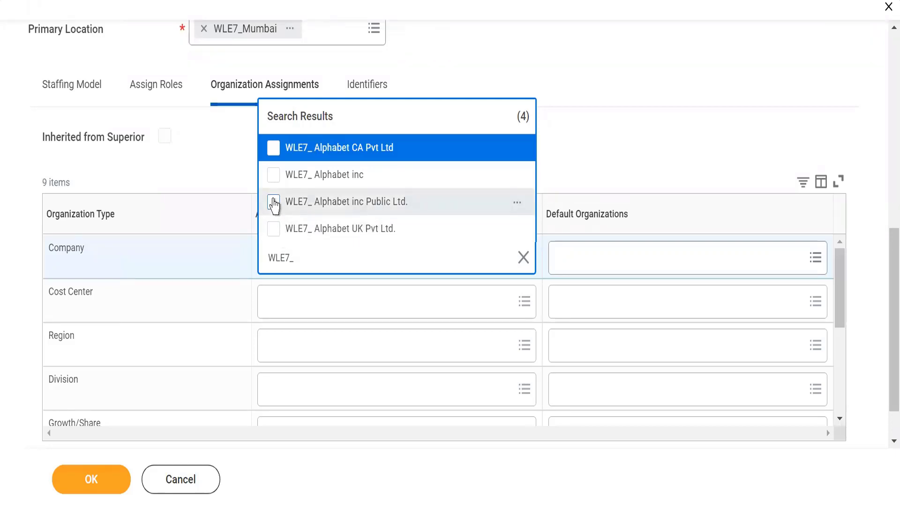
pyautogui.click(273, 203)
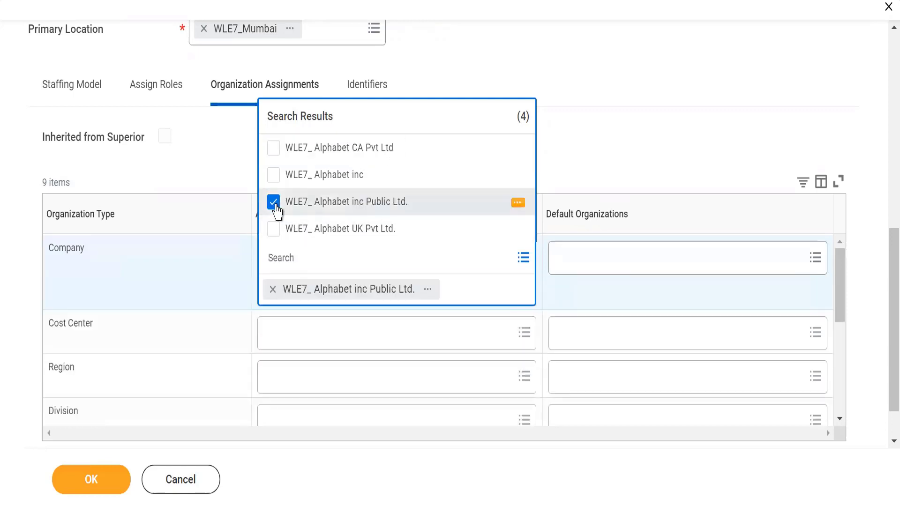
pyautogui.click(556, 96)
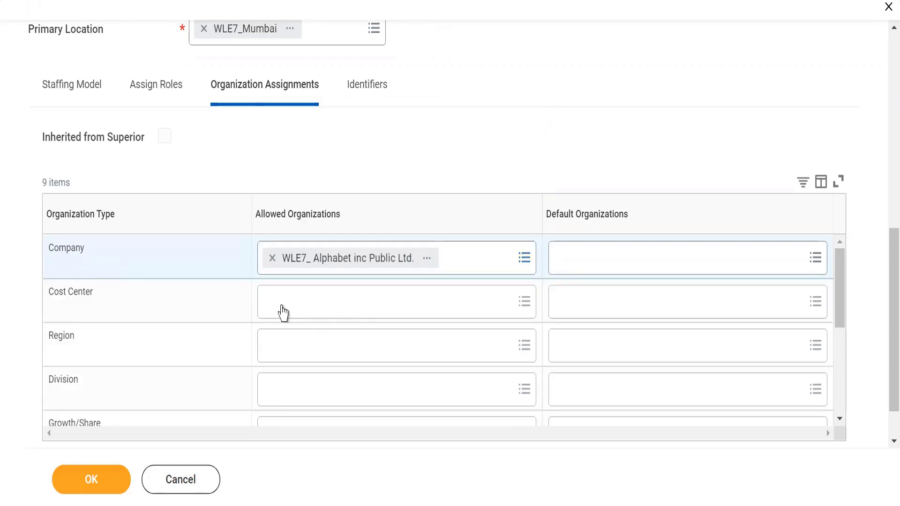
# Step: Add the first WLE7_ Technology match as the allowed organization for Cost Center
pyautogui.click(282, 312)
pyautogui.write('WLE7')
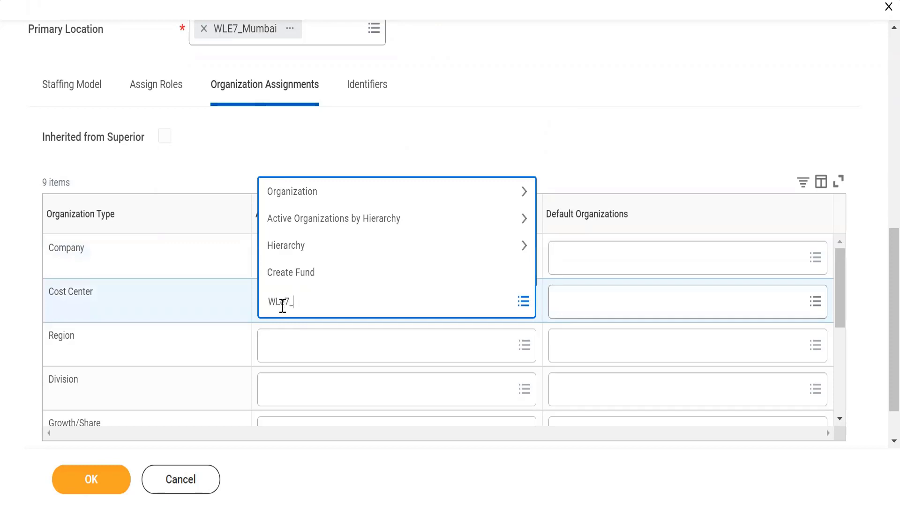
pyautogui.write('_')
pyautogui.press('Return')
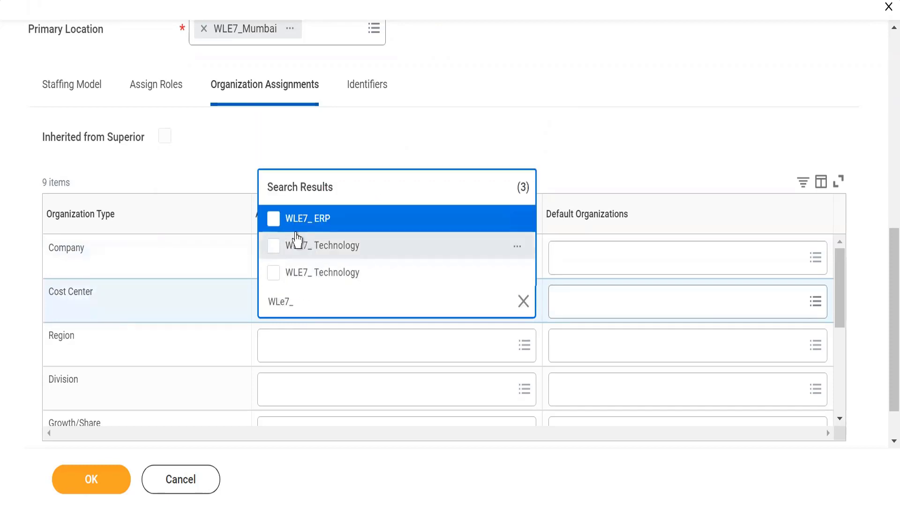
pyautogui.click(273, 248)
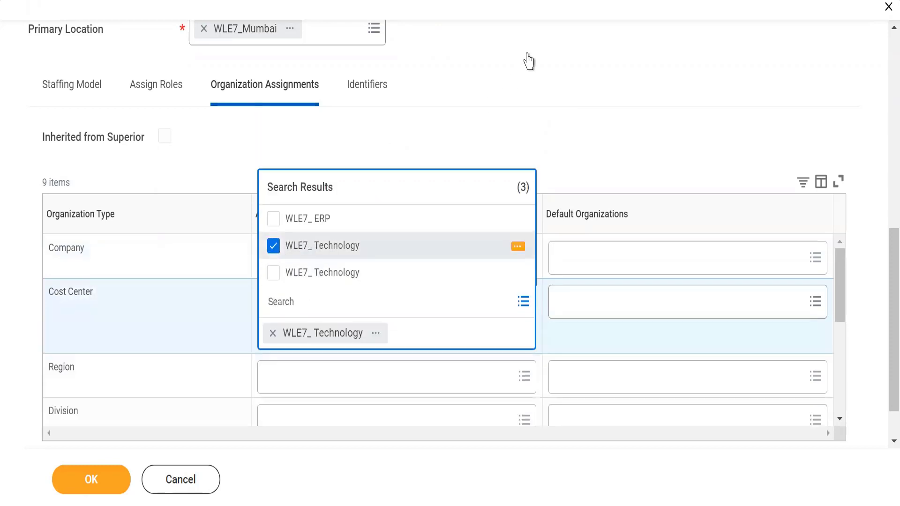
pyautogui.click(528, 75)
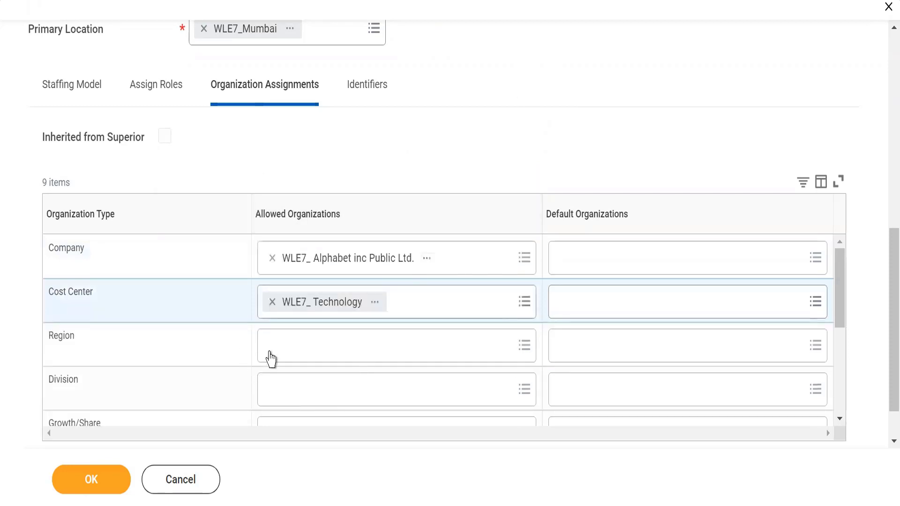
# Step: Add WLE7_ APAC as the allowed organization for Region and submit the new supervisory organization
pyautogui.click(274, 349)
pyautogui.write('WLE')
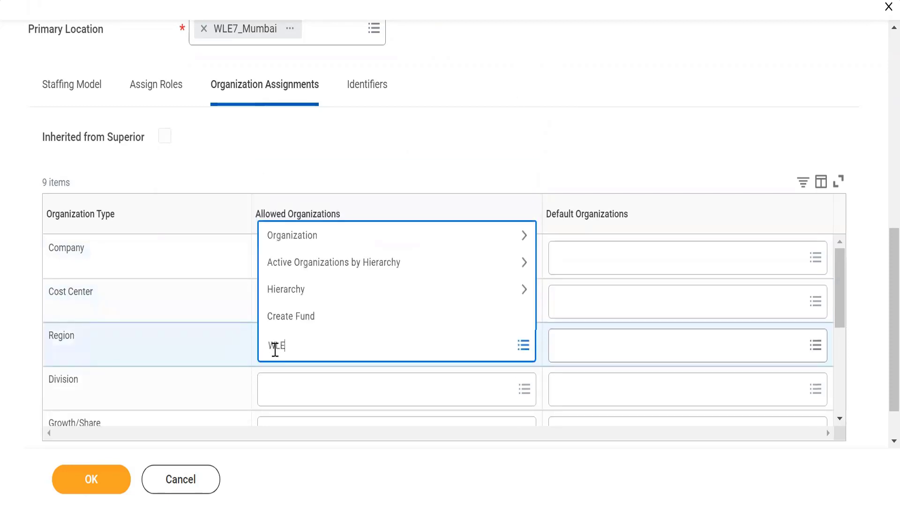
pyautogui.write('7_')
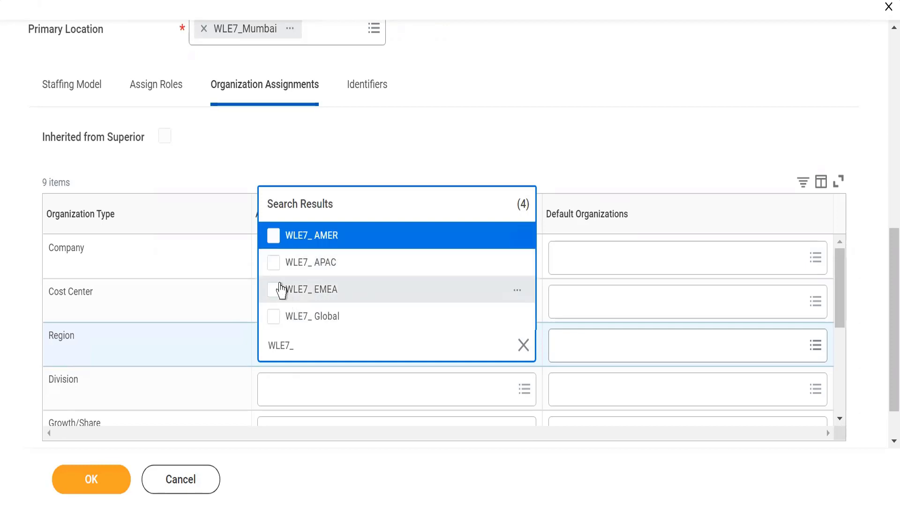
pyautogui.click(278, 271)
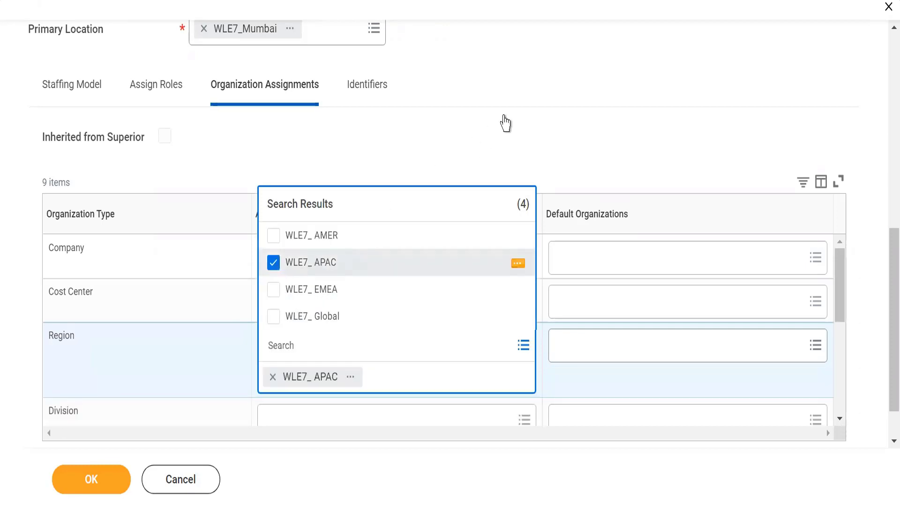
pyautogui.click(505, 124)
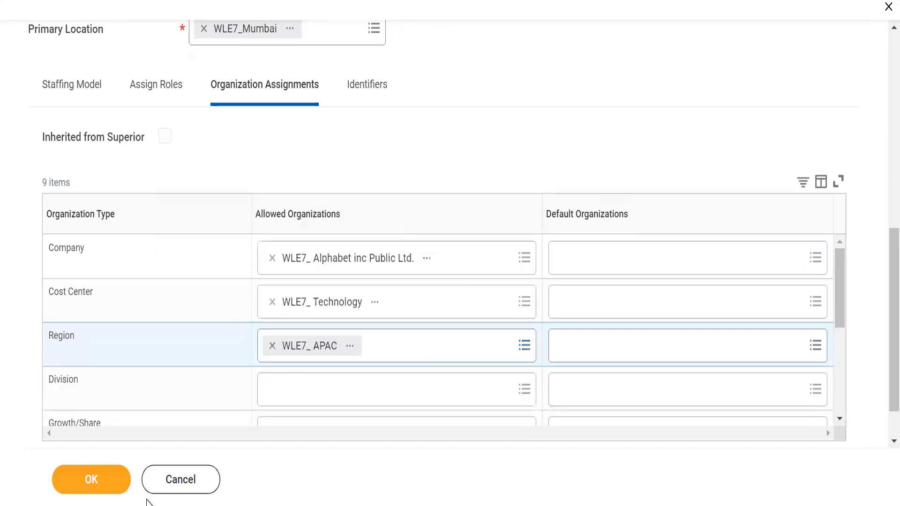
pyautogui.click(84, 482)
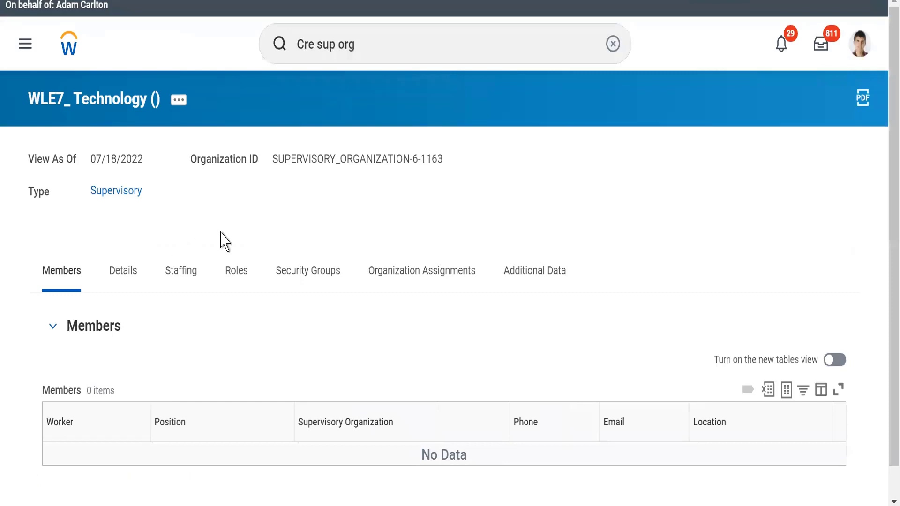
# Step: Examine the new organization's ID and its details, including the availability date, subtype and primary location
pyautogui.tripleClick(220, 231)
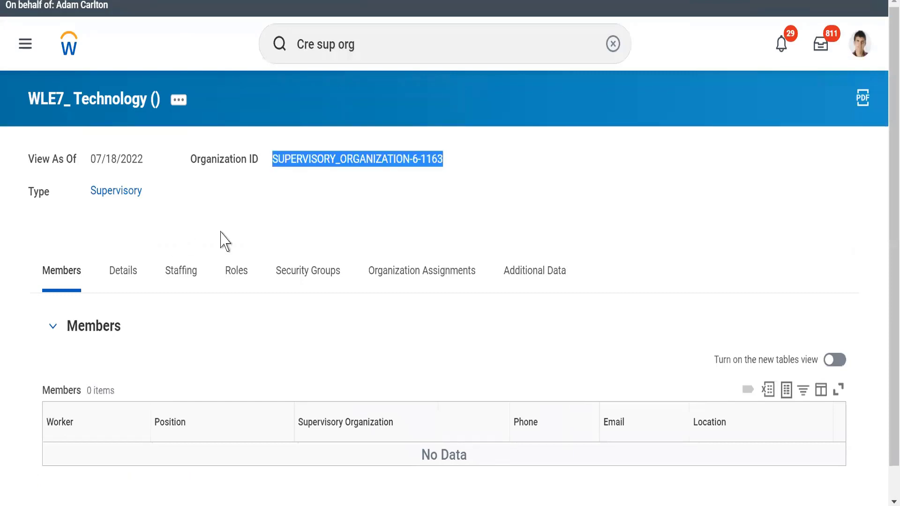
pyautogui.click(270, 171)
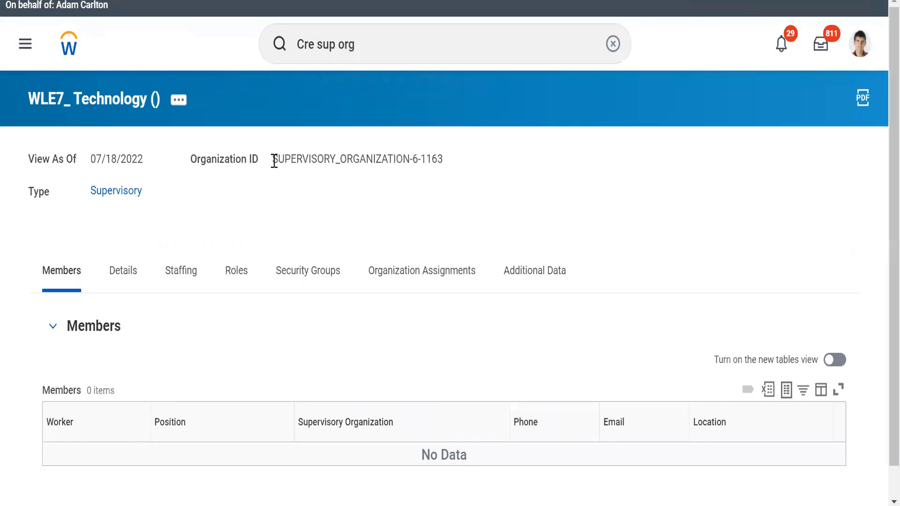
pyautogui.tripleClick(356, 161)
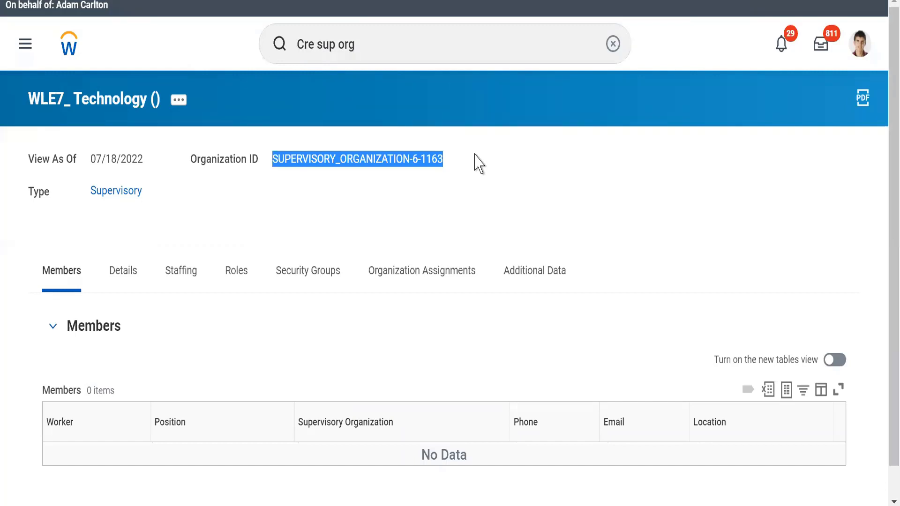
pyautogui.click(173, 218)
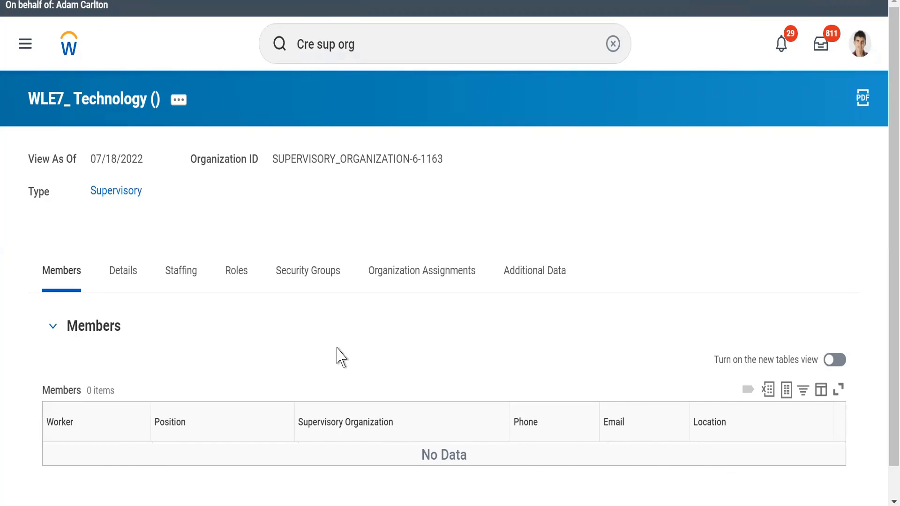
pyautogui.click(112, 283)
pyautogui.scroll(-2, 113, 283)
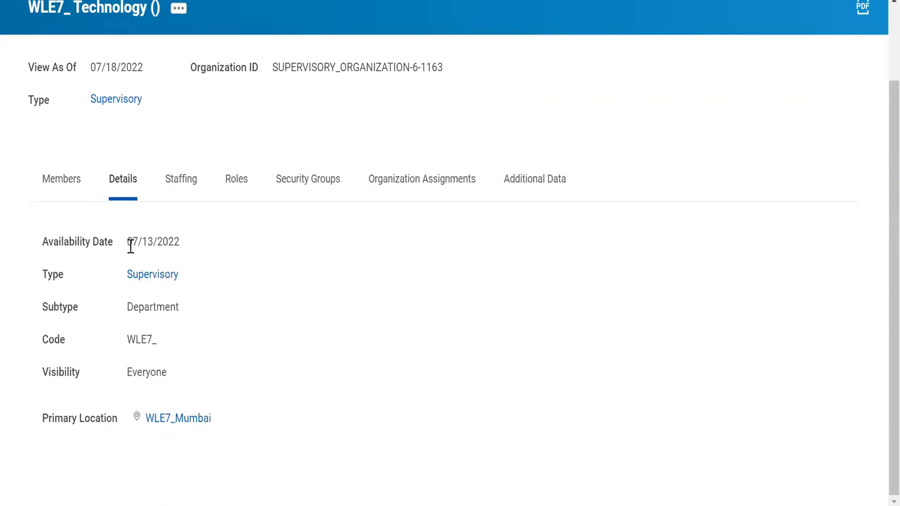
pyautogui.moveTo(128, 242); pyautogui.dragTo(207, 239)
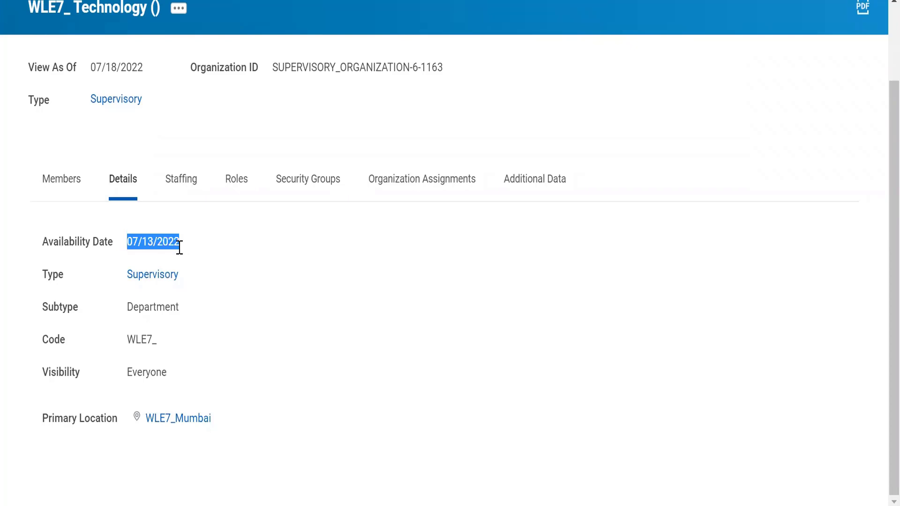
pyautogui.moveTo(161, 242)
pyautogui.moveTo(126, 308); pyautogui.dragTo(182, 317)
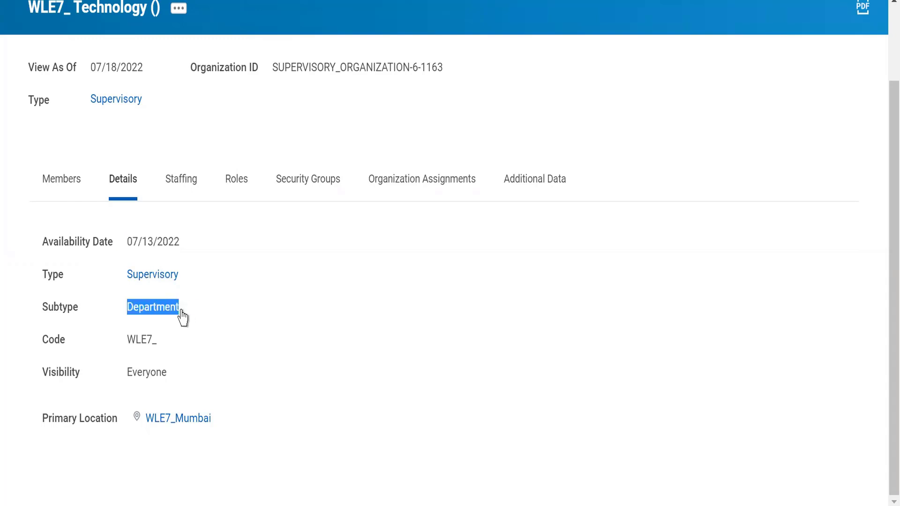
pyautogui.click(182, 349)
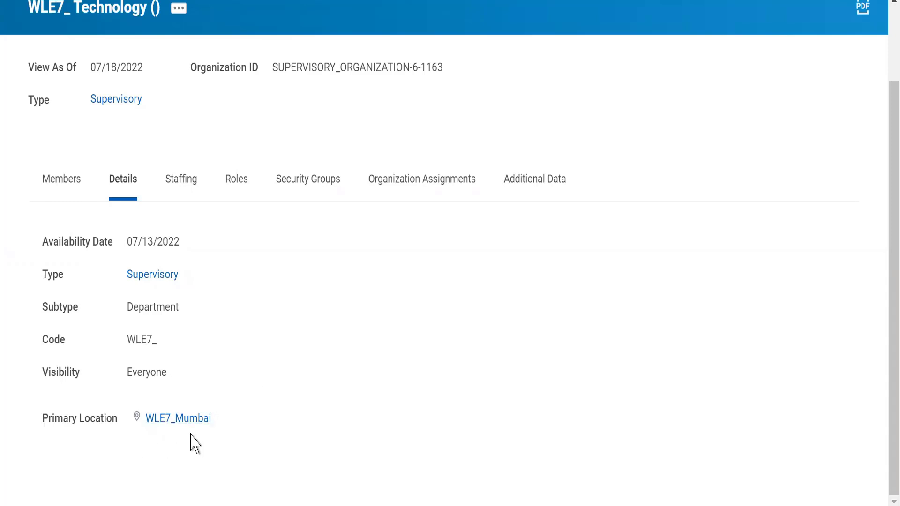
# Step: Review the organization's staffing model, roles, security groups and allowed organization assignments
pyautogui.click(185, 178)
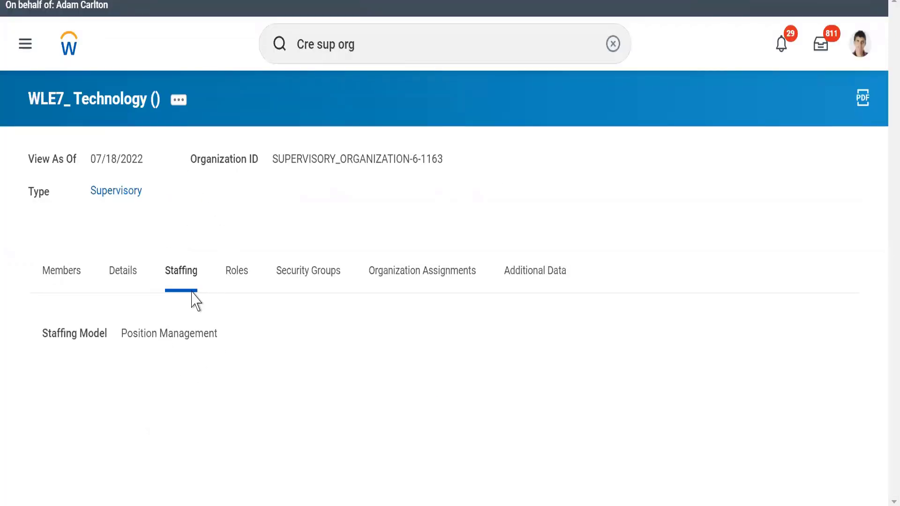
pyautogui.click(235, 270)
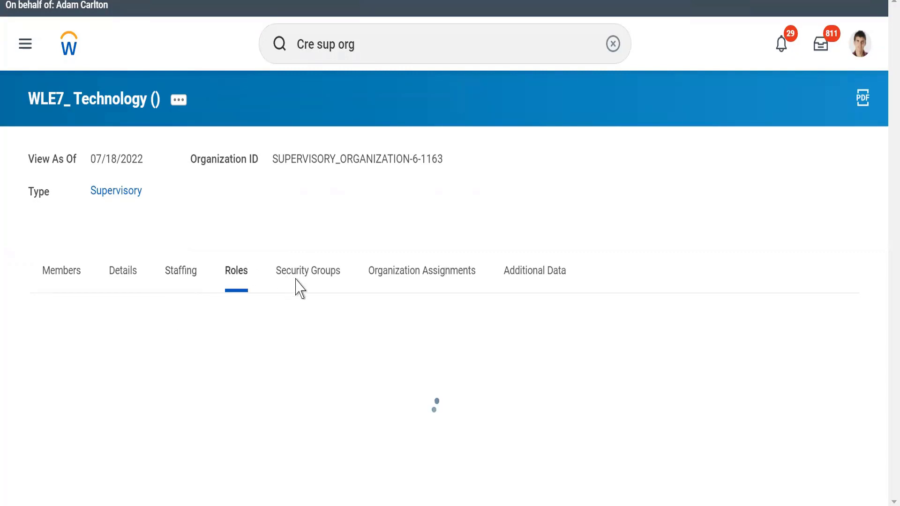
pyautogui.click(301, 284)
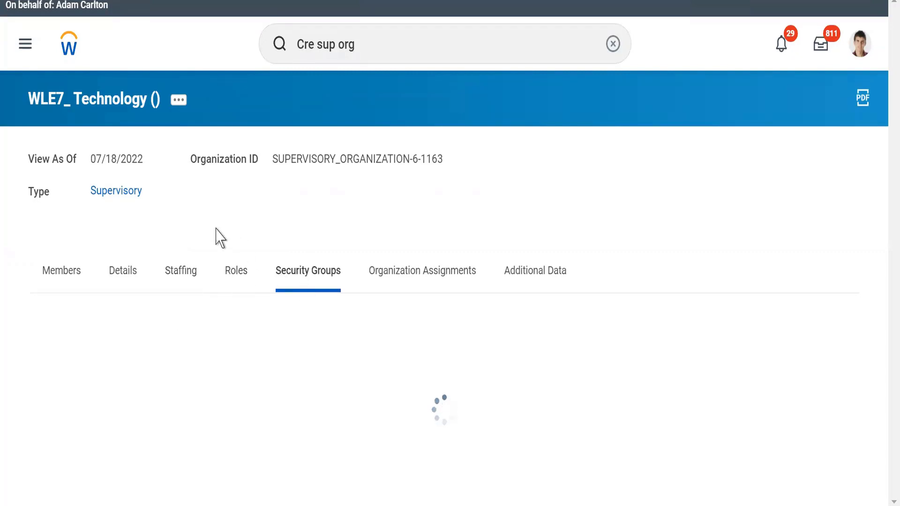
pyautogui.click(402, 283)
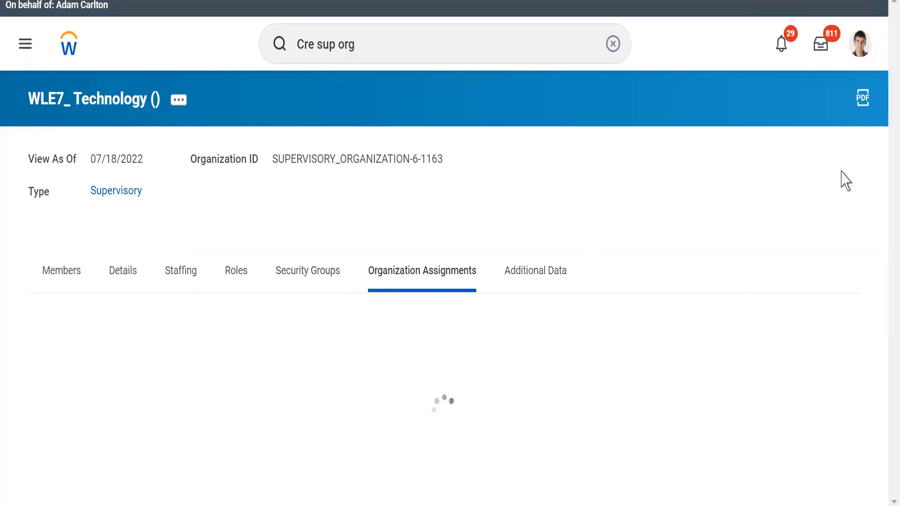
pyautogui.scroll(-4, 720, 267)
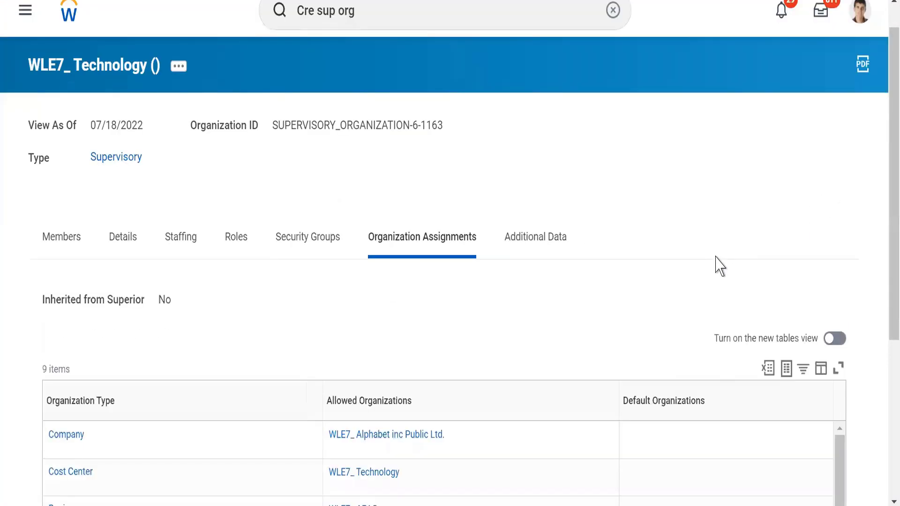
pyautogui.scroll(-1, 720, 266)
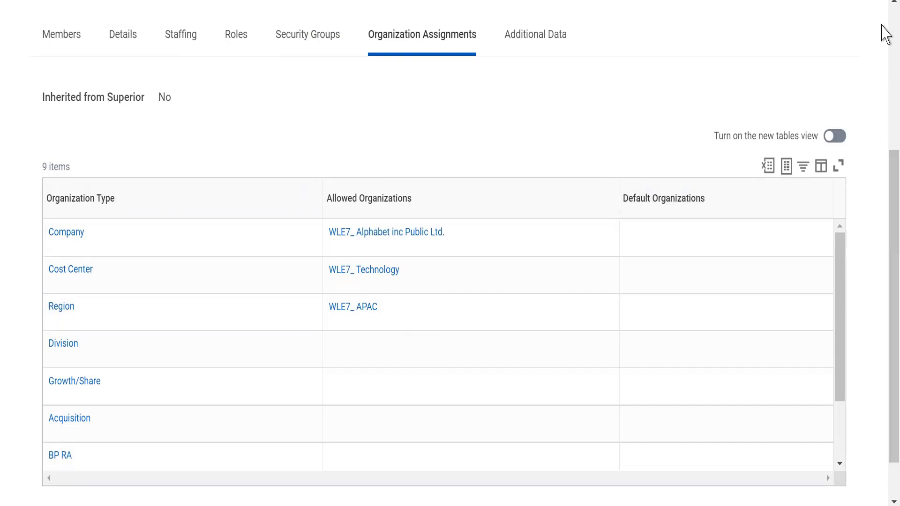
pyautogui.scroll(5, 881, 28)
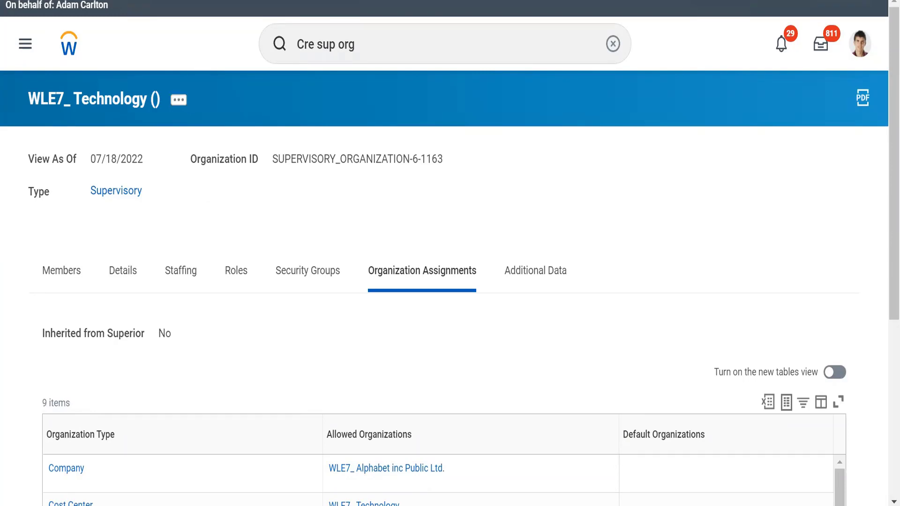
# Step: Switch to the WD Class1 notes in Notepad and find the Technology structure under the Create Cost Centre task
pyautogui.hotkey('alt', 'Tab')
pyautogui.click(415, 331)
pyautogui.press('Down')
pyautogui.press('Down')
pyautogui.press('Down')
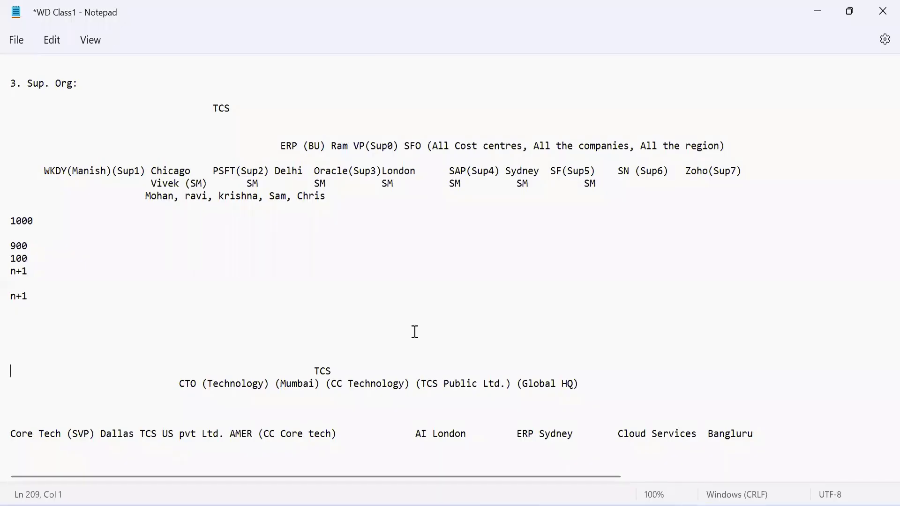
pyautogui.press('Down')
pyautogui.press('Down')
pyautogui.press('Down')
pyautogui.press('Down')
pyautogui.press('Down')
pyautogui.press('Down')
pyautogui.press('Down')
pyautogui.press('Down')
pyautogui.press('Down')
pyautogui.press('Down')
pyautogui.press('Down')
pyautogui.press('Down')
pyautogui.press('Down')
pyautogui.press('Down')
pyautogui.press('Down')
pyautogui.press('Down')
pyautogui.press('Down')
pyautogui.press('Down')
pyautogui.press('Down')
pyautogui.press('Down')
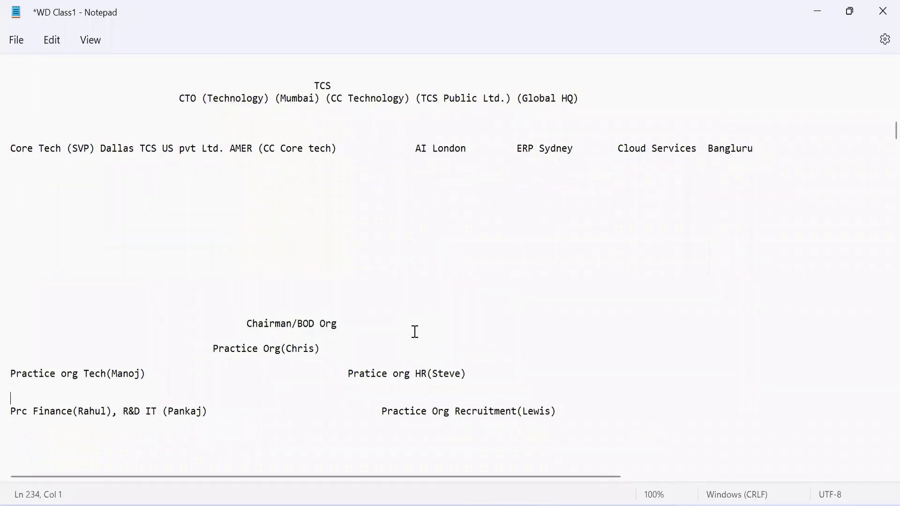
pyautogui.press('Up')
pyautogui.press('Up')
pyautogui.press('Up')
pyautogui.press('Up')
pyautogui.press('Up')
pyautogui.press('Up')
pyautogui.press('Up')
pyautogui.press('Up')
pyautogui.press('Up')
pyautogui.press('Up')
pyautogui.press('Up')
pyautogui.press('Up')
pyautogui.press('Up')
pyautogui.press('Up')
pyautogui.press('Up')
pyautogui.press('Up')
pyautogui.press('Up')
pyautogui.press('Up')
pyautogui.press('Up')
pyautogui.press('Up')
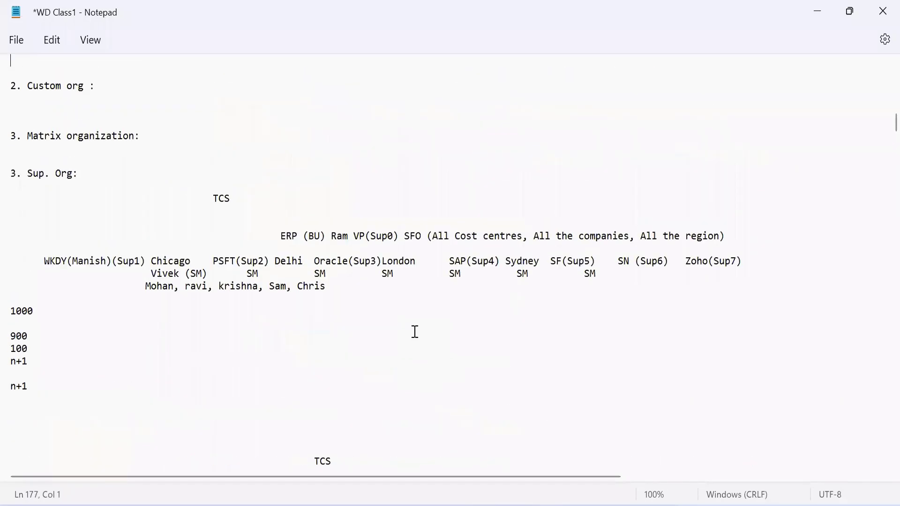
pyautogui.press('Up')
pyautogui.press('Up')
pyautogui.press('Up')
pyautogui.press('Up')
pyautogui.press('Up')
pyautogui.press('Up')
pyautogui.press('Up')
pyautogui.press('Up')
pyautogui.press('Up')
pyautogui.press('Up')
pyautogui.press('Up')
pyautogui.press('Up')
pyautogui.press('Up')
pyautogui.press('Up')
pyautogui.press('Up')
pyautogui.press('Up')
pyautogui.press('Up')
pyautogui.press('Up')
pyautogui.press('Up')
pyautogui.press('Up')
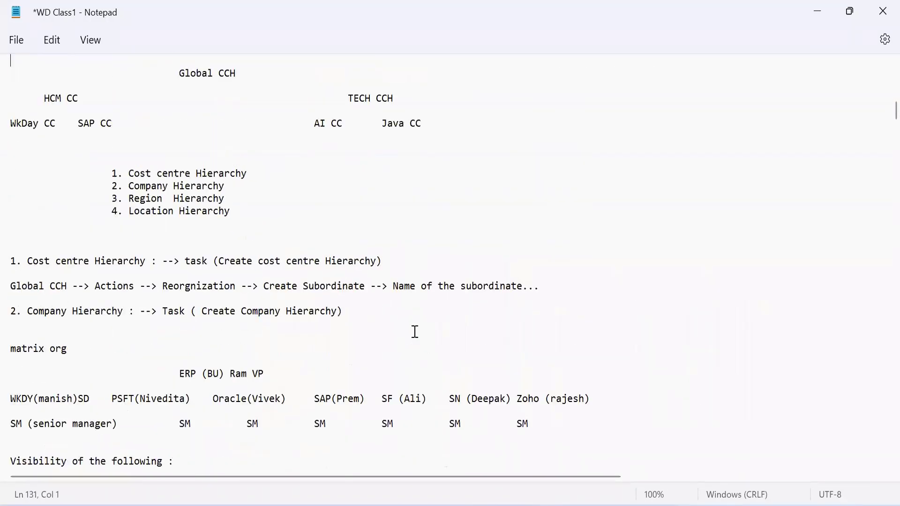
pyautogui.press('Up')
pyautogui.press('Up')
pyautogui.press('Up')
pyautogui.press('Up')
pyautogui.press('Up')
pyautogui.press('Up')
pyautogui.press('Up')
pyautogui.press('Up')
pyautogui.press('Up')
pyautogui.press('Up')
pyautogui.press('Up')
pyautogui.press('Up')
pyautogui.press('Up')
pyautogui.press('Up')
pyautogui.press('Up')
pyautogui.press('Up')
pyautogui.press('Up')
pyautogui.press('Up')
pyautogui.press('Up')
pyautogui.press('Up')
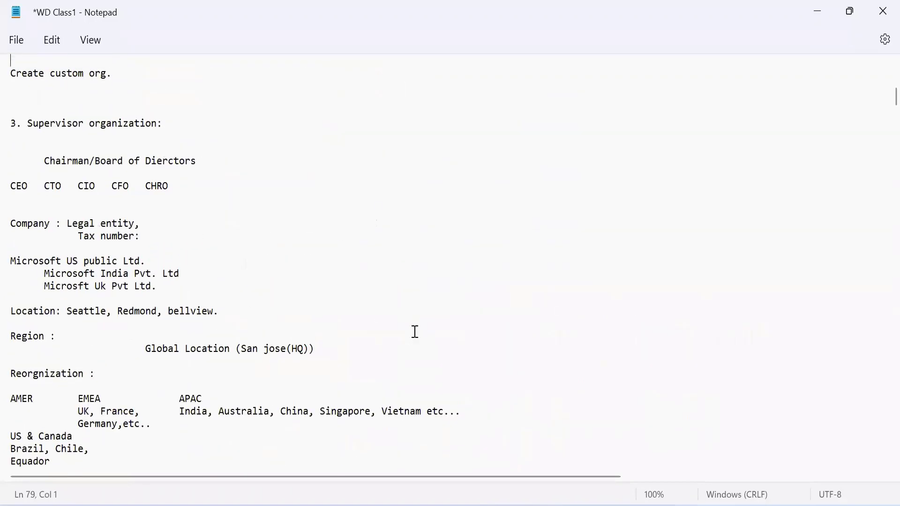
pyautogui.press('Up')
pyautogui.press('Up')
pyautogui.press('Up')
pyautogui.press('Up')
pyautogui.press('Up')
pyautogui.press('Up')
pyautogui.press('Up')
pyautogui.press('Up')
pyautogui.press('Up')
pyautogui.press('Up')
pyautogui.press('Up')
pyautogui.press('Up')
pyautogui.press('Up')
pyautogui.press('Up')
pyautogui.press('Up')
pyautogui.press('Up')
pyautogui.press('Up')
pyautogui.press('Up')
pyautogui.press('Up')
pyautogui.press('Up')
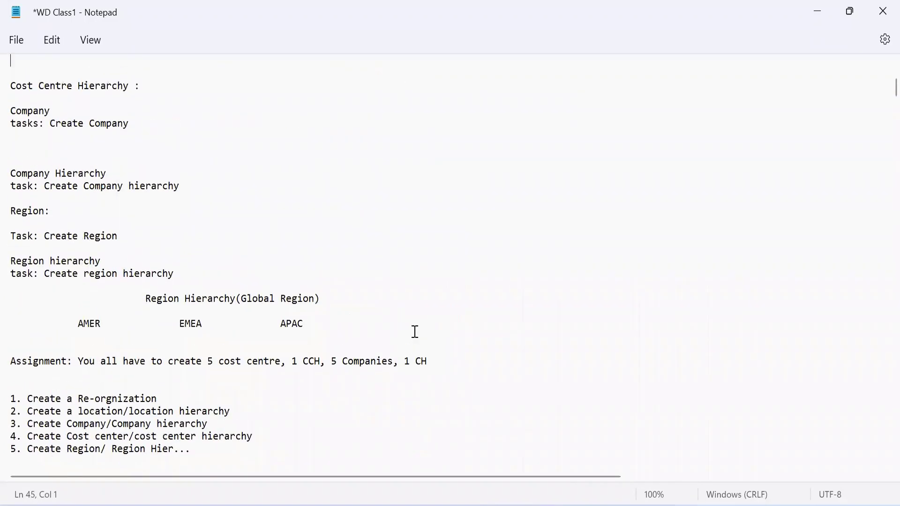
pyautogui.press('Up')
pyautogui.press('Up')
pyautogui.press('Up')
pyautogui.press('Up')
pyautogui.press('Up')
pyautogui.press('Up')
pyautogui.press('Up')
pyautogui.press('Up')
pyautogui.press('Up')
pyautogui.press('Up')
pyautogui.press('Up')
pyautogui.press('Up')
pyautogui.press('Up')
pyautogui.press('Up')
pyautogui.press('Up')
pyautogui.press('Up')
pyautogui.press('Up')
pyautogui.press('Up')
pyautogui.press('Up')
pyautogui.press('Up')
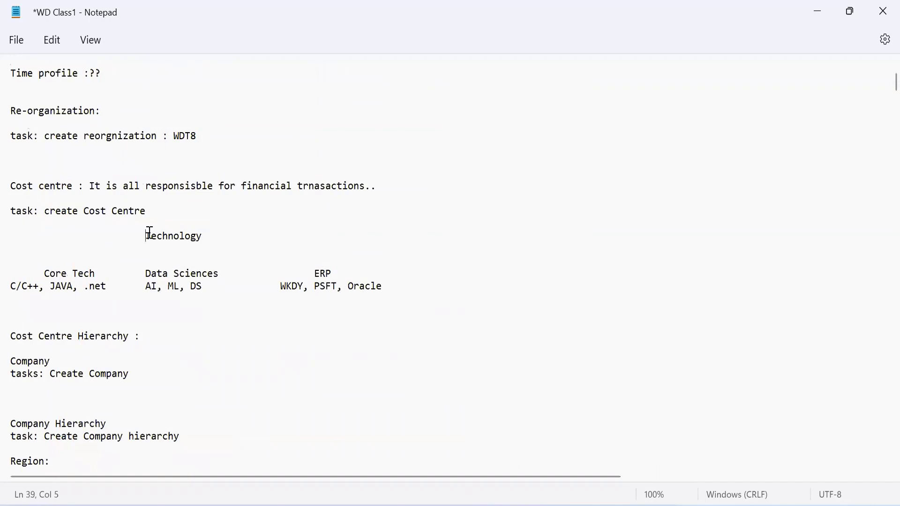
# Step: Examine how Core Tech, Data Sciences and ERP sit under Technology in the cost centre notes
pyautogui.tripleClick(153, 233)
pyautogui.doubleClick(151, 239)
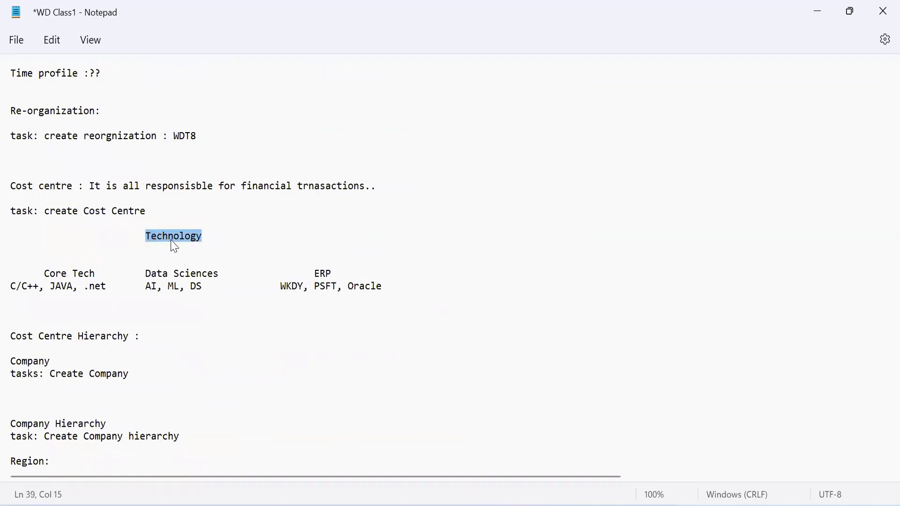
pyautogui.moveTo(42, 274); pyautogui.dragTo(218, 275)
pyautogui.moveTo(315, 272); pyautogui.dragTo(349, 279)
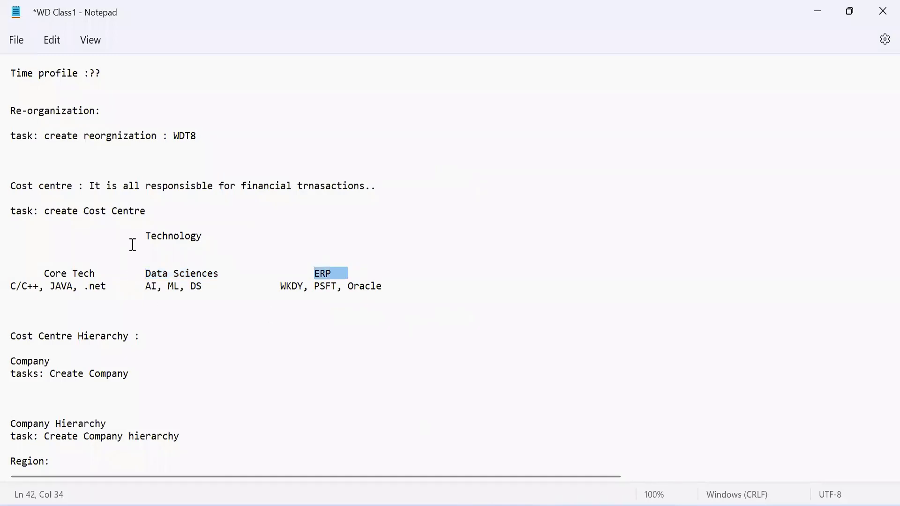
pyautogui.click(80, 272)
pyautogui.click(142, 281)
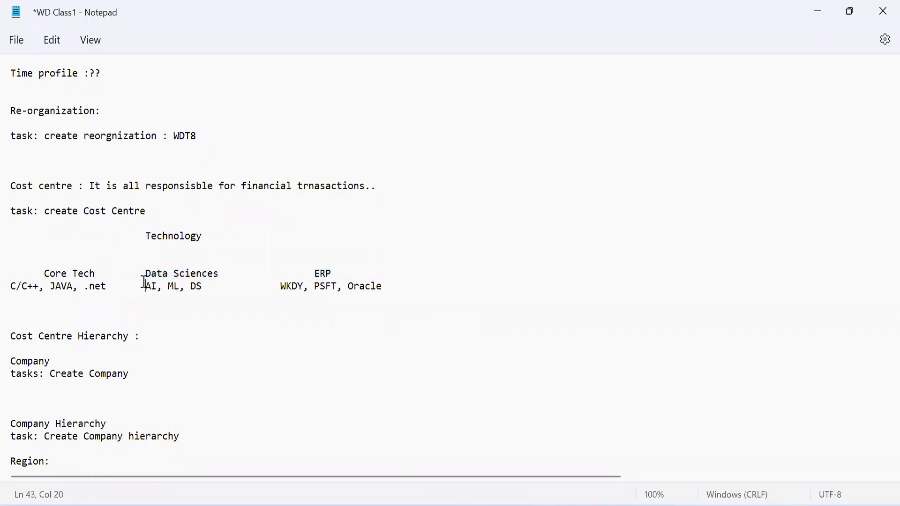
pyautogui.doubleClick(310, 273)
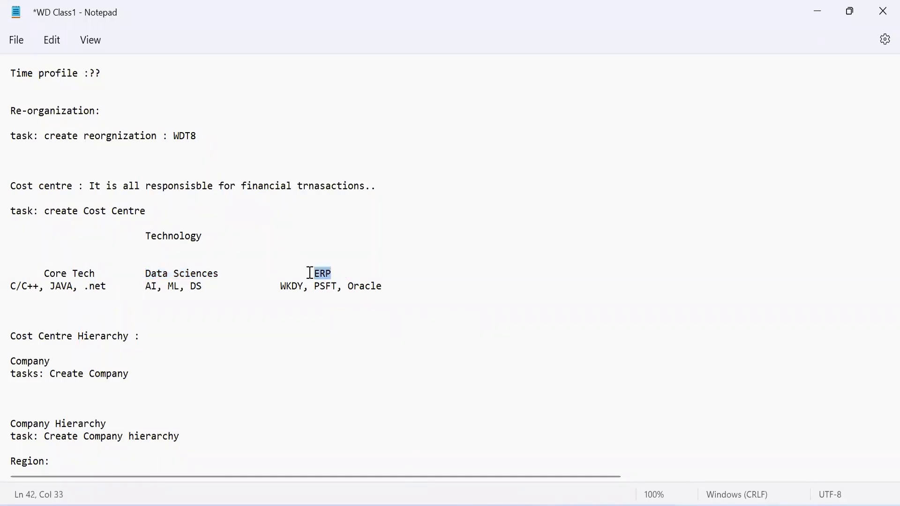
pyautogui.doubleClick(166, 237)
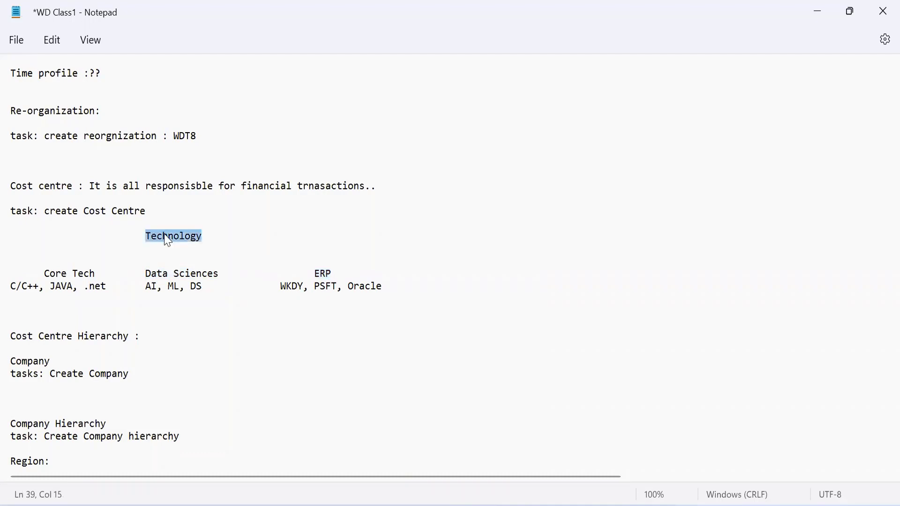
# Step: Switch back to the Workday session and start the Create Subordinate reorganization for WLE7_ Technology
pyautogui.moveTo(605, 505)
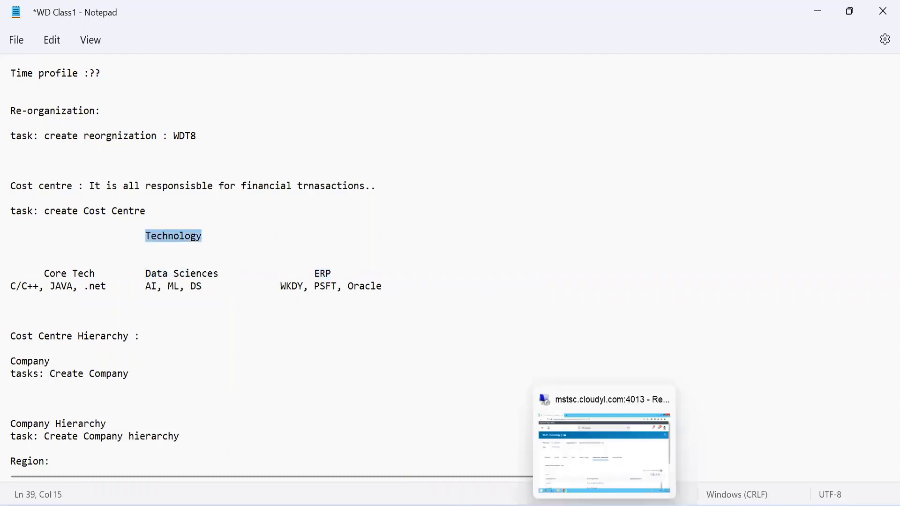
pyautogui.click(604, 454)
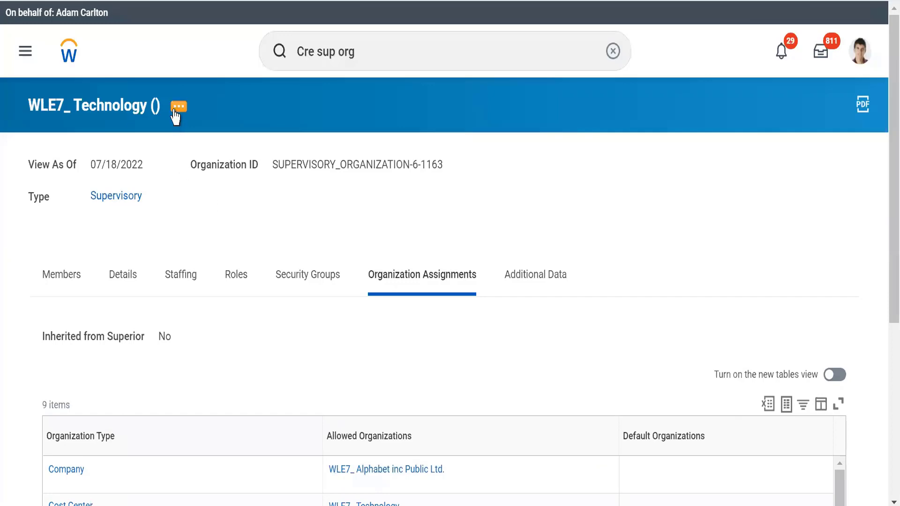
pyautogui.click(177, 112)
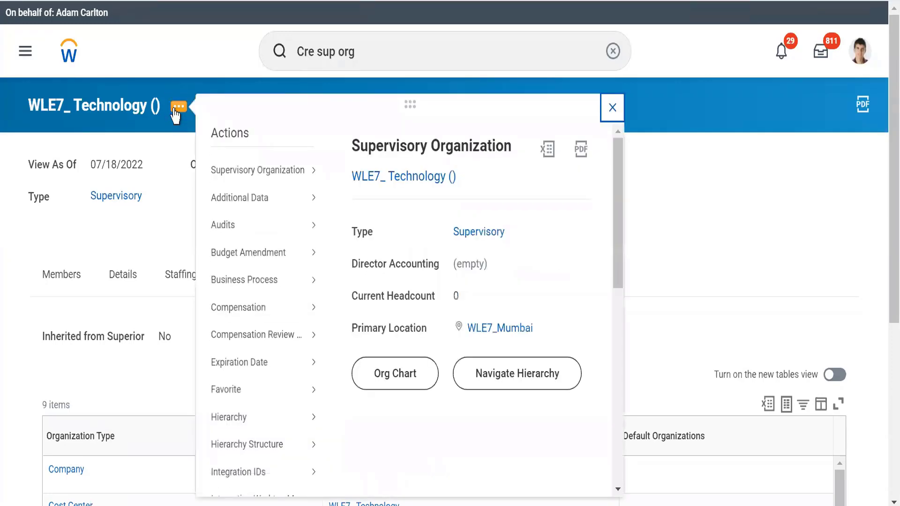
pyautogui.moveTo(618, 242); pyautogui.dragTo(619, 419)
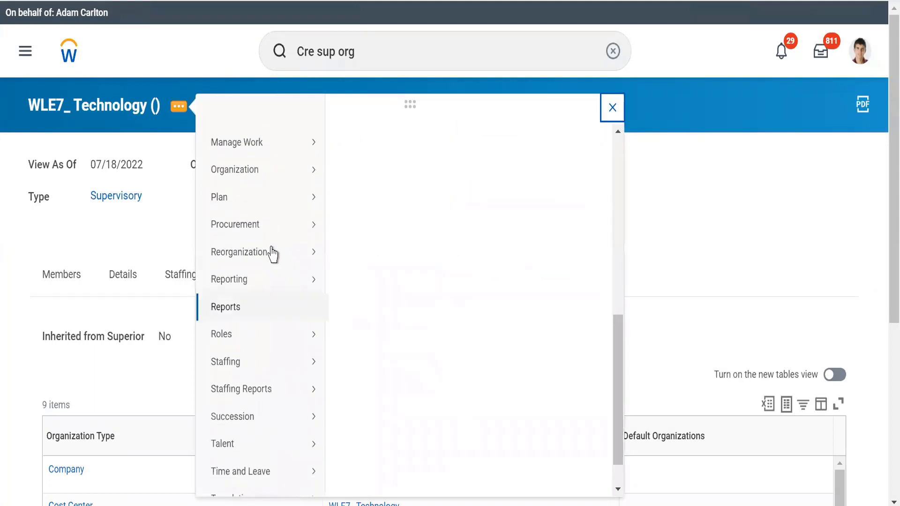
pyautogui.moveTo(269, 253)
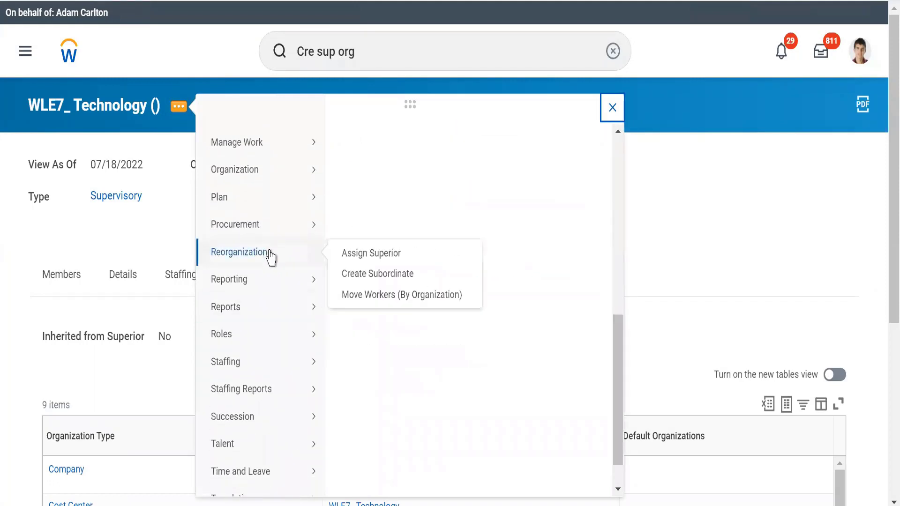
pyautogui.click(374, 280)
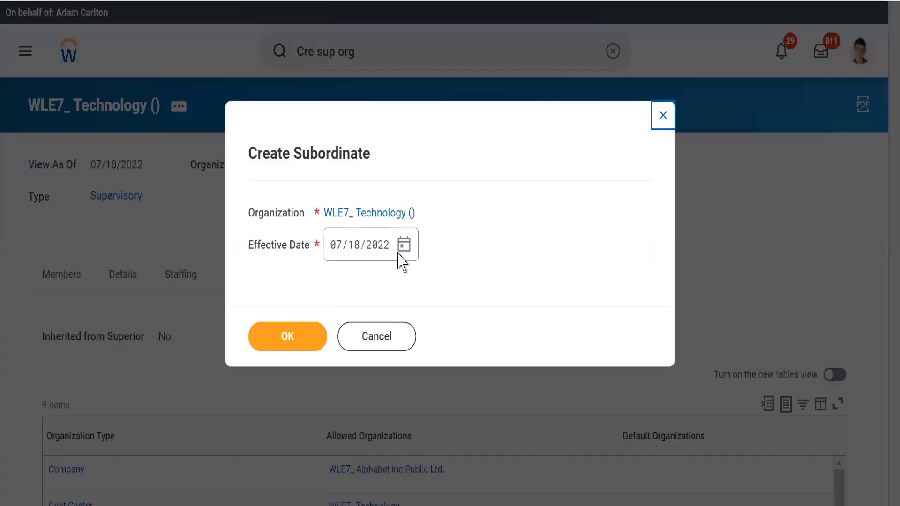
# Step: Set the subordinate's effective date to 07/19/2022 and continue to its creation form
pyautogui.click(404, 244)
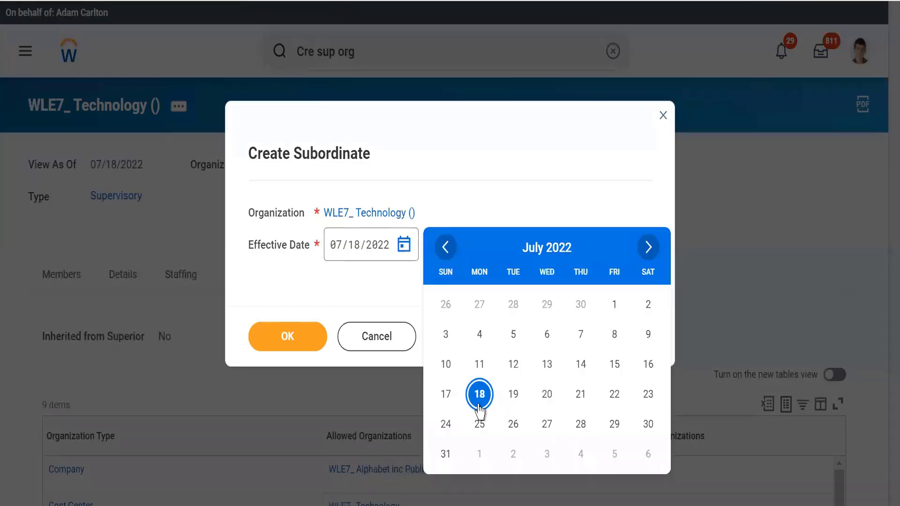
pyautogui.click(513, 396)
pyautogui.click(337, 284)
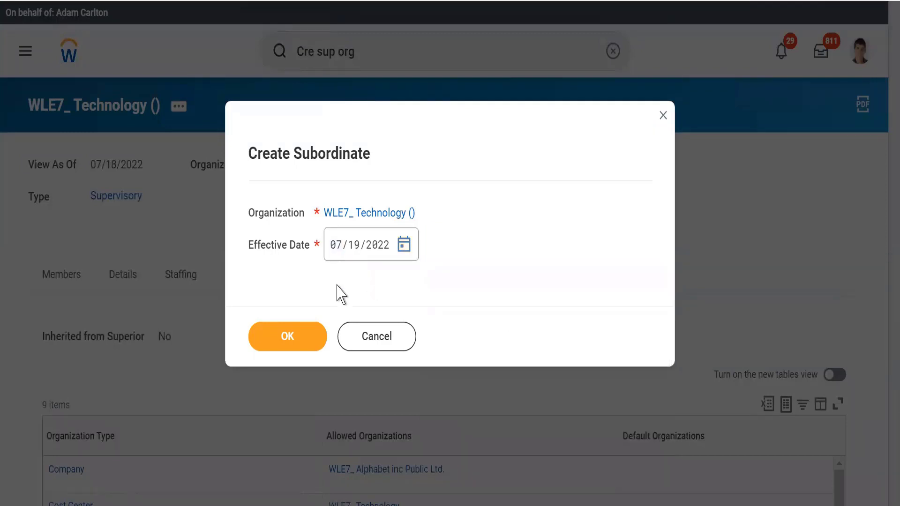
pyautogui.click(277, 333)
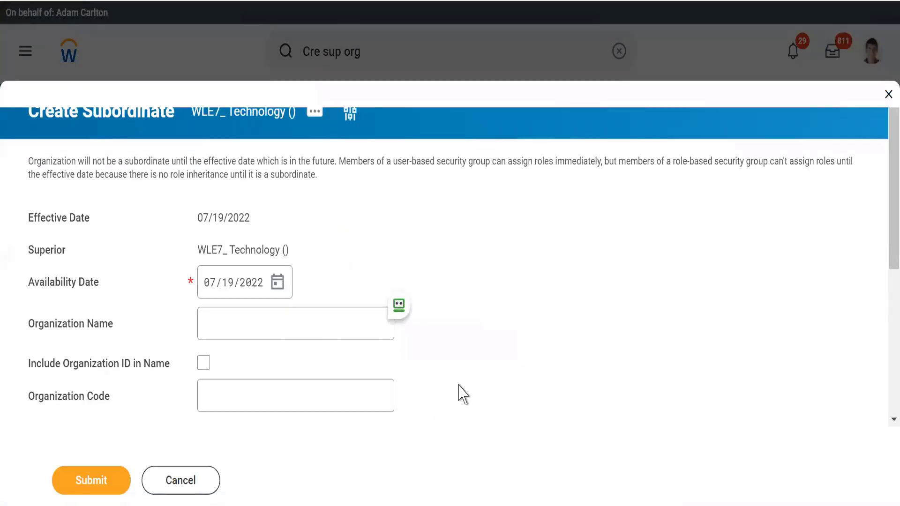
# Step: Read the note on future effective dates and set the subordinate's availability date to 07/18/2022
pyautogui.click(241, 323)
pyautogui.moveTo(78, 161); pyautogui.dragTo(324, 181)
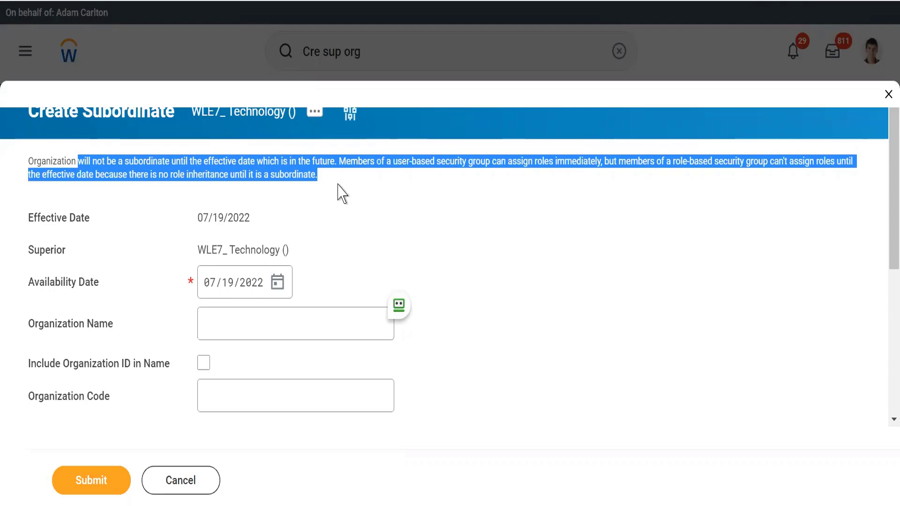
pyautogui.click(335, 288)
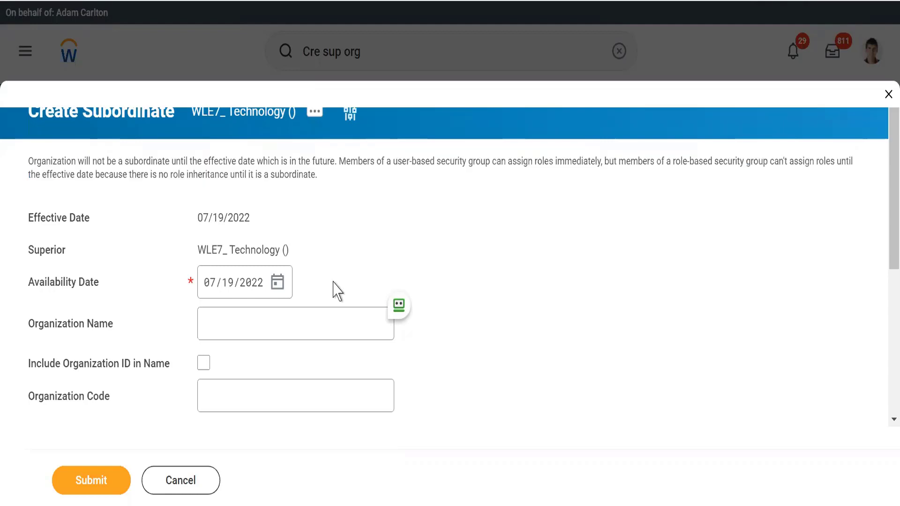
pyautogui.doubleClick(315, 163)
pyautogui.tripleClick(314, 162)
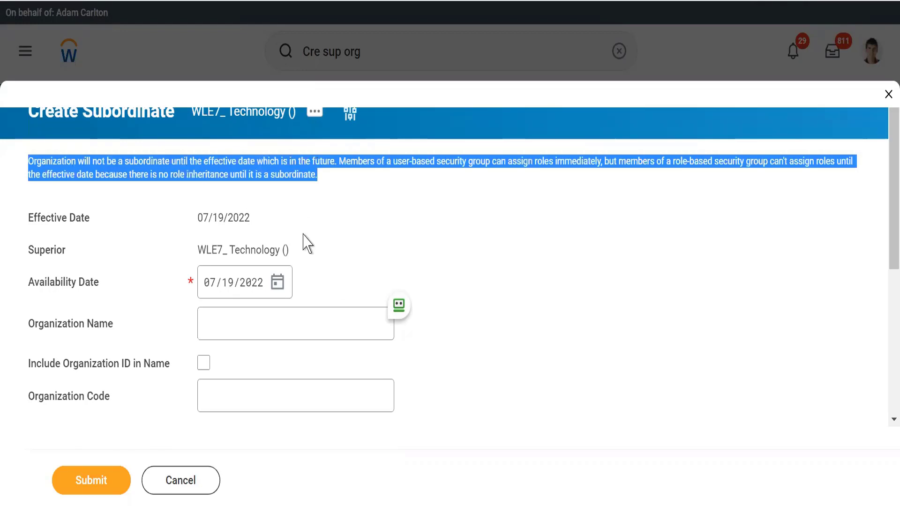
pyautogui.click(277, 284)
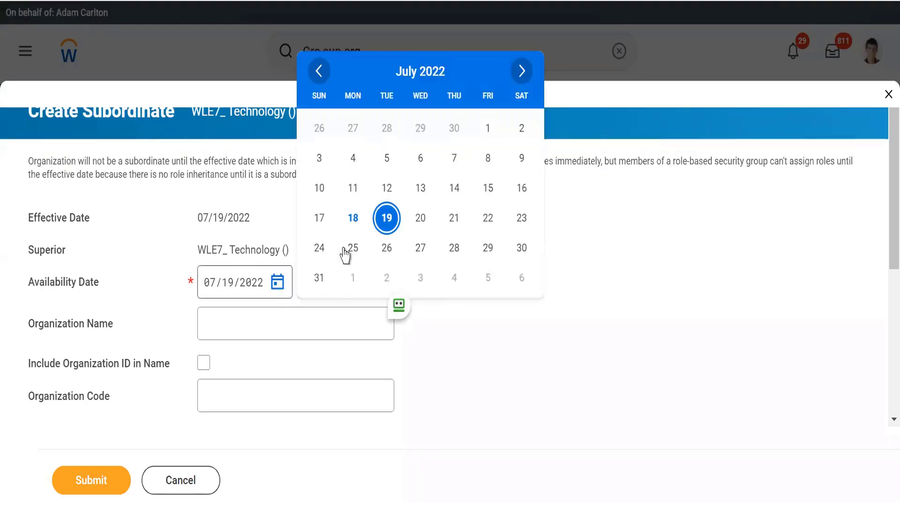
pyautogui.click(353, 218)
# Step: Name the subordinate organization ERP and read the alert on its availability date
pyautogui.scroll(-3, 338, 227)
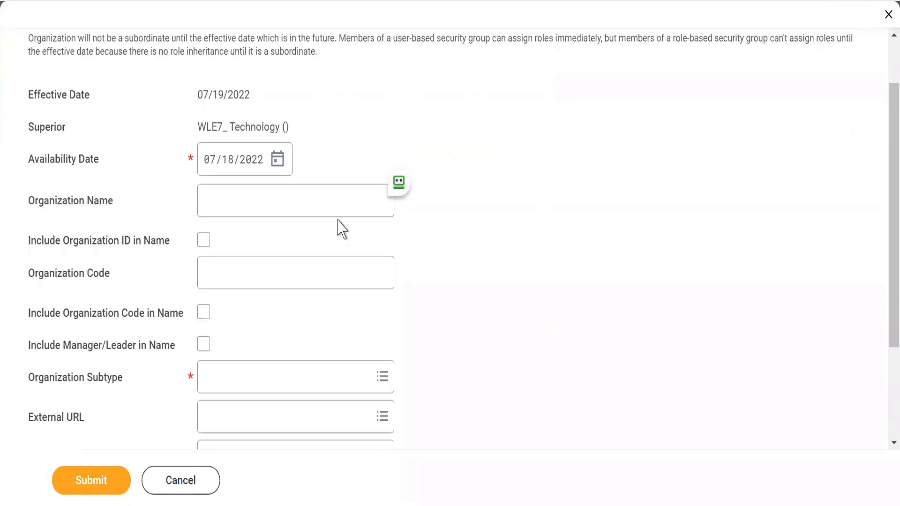
pyautogui.scroll(2, 338, 220)
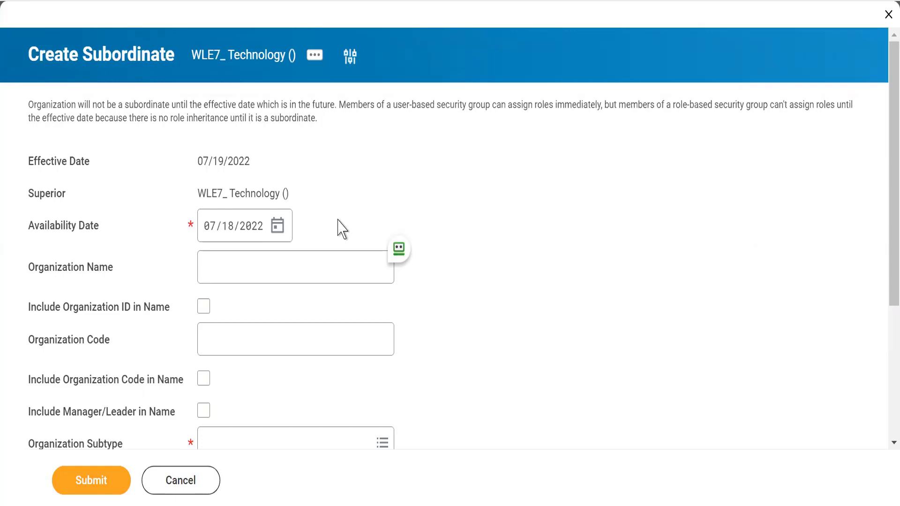
pyautogui.scroll(-1, 342, 229)
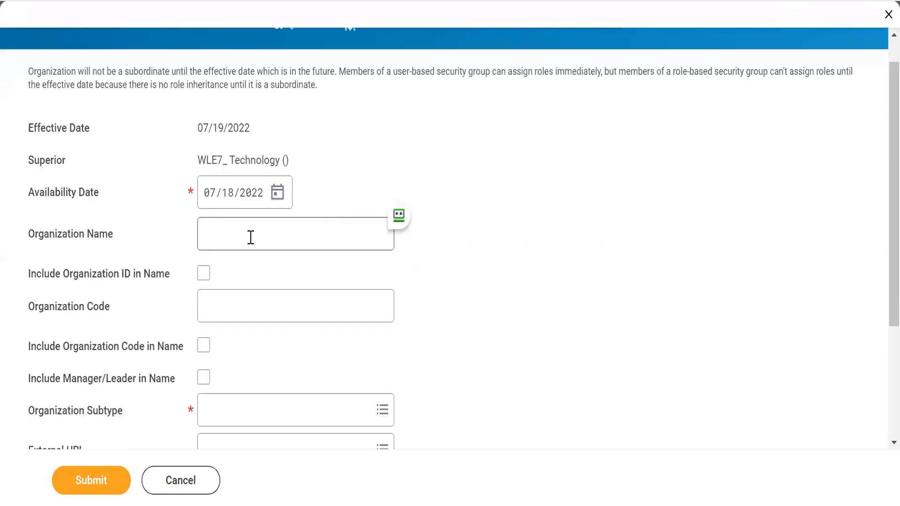
pyautogui.click(225, 247)
pyautogui.write('E')
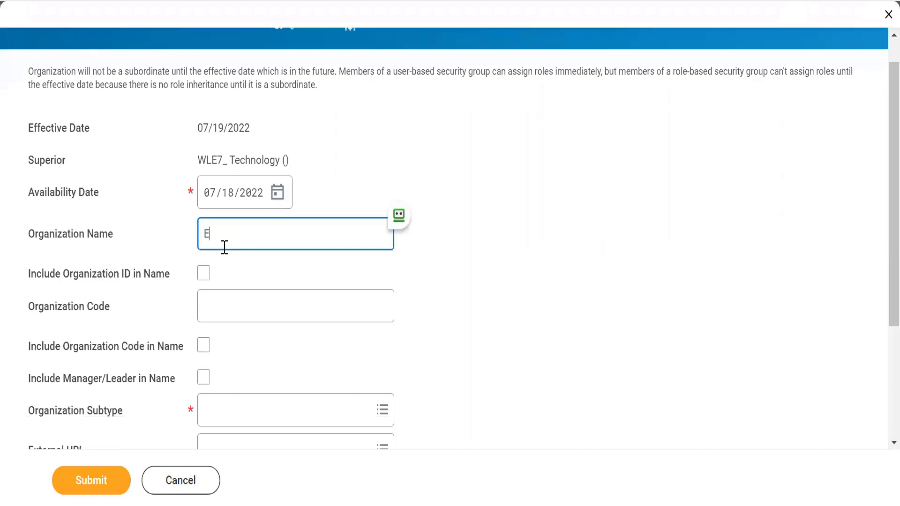
pyautogui.write('RP')
pyautogui.press('Tab')
pyautogui.press('Tab')
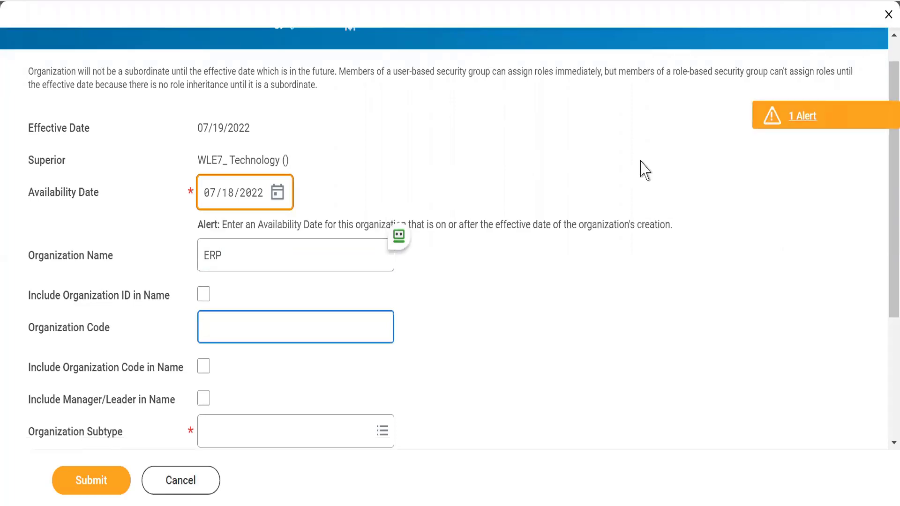
pyautogui.click(352, 170)
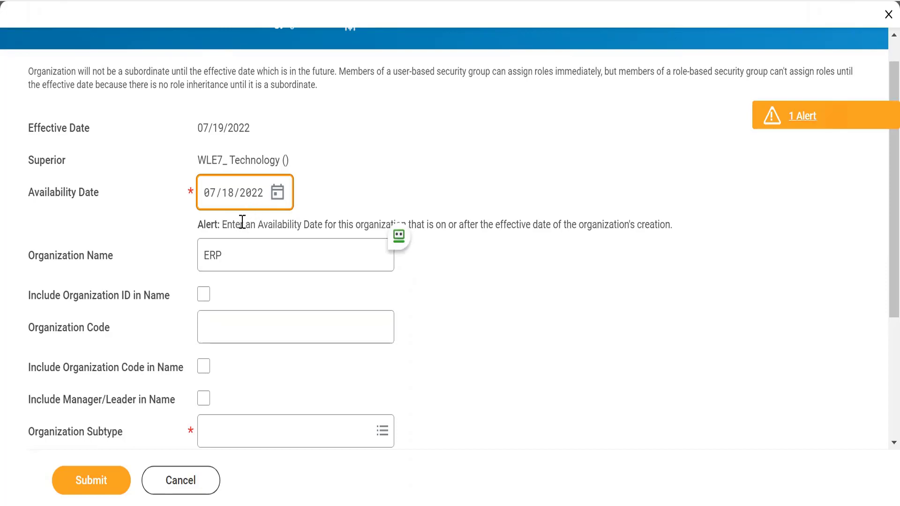
pyautogui.tripleClick(283, 224)
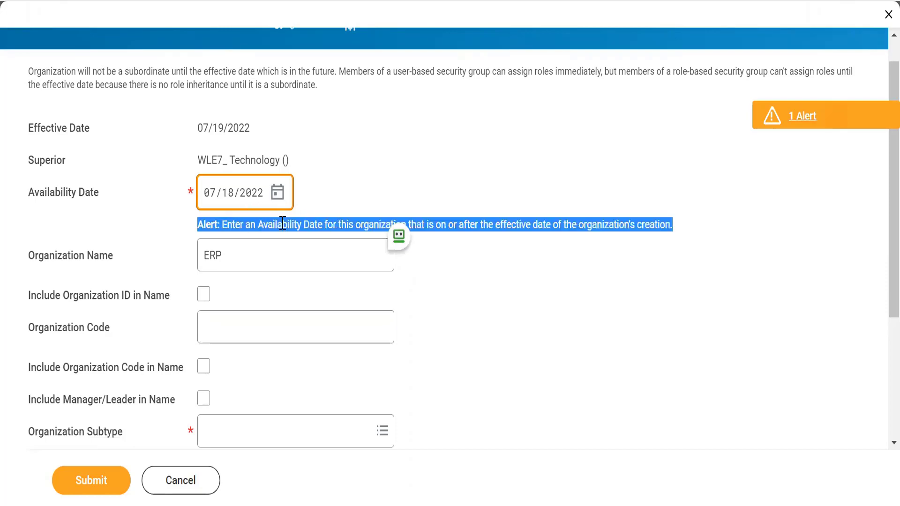
pyautogui.click(351, 182)
# Step: Set the organization code to WLE7_ and include both the organization code and the manager/leader in the name
pyautogui.scroll(-2, 354, 190)
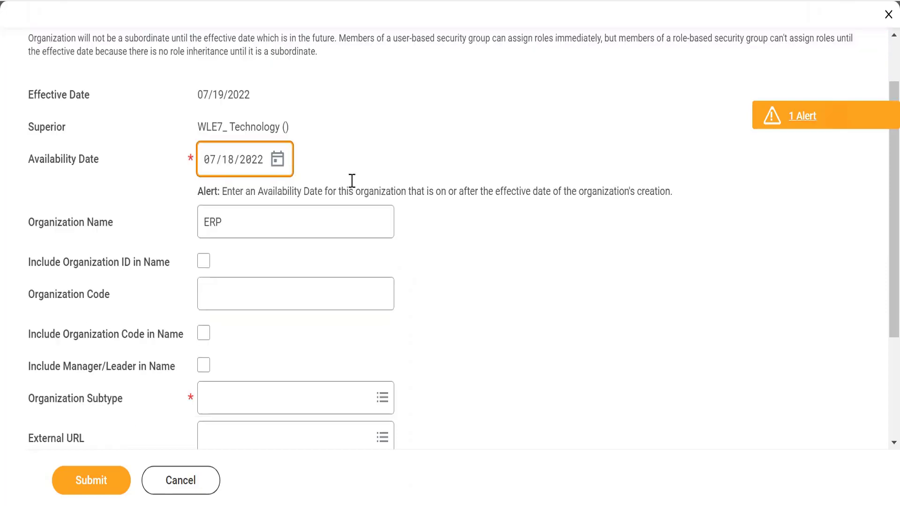
pyautogui.click(229, 226)
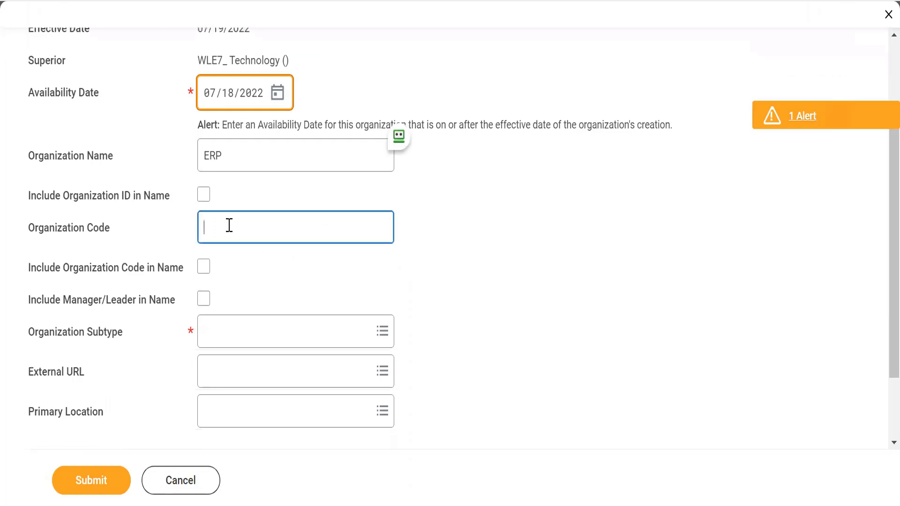
pyautogui.write('WLE7_')
pyautogui.click(203, 266)
pyautogui.click(203, 299)
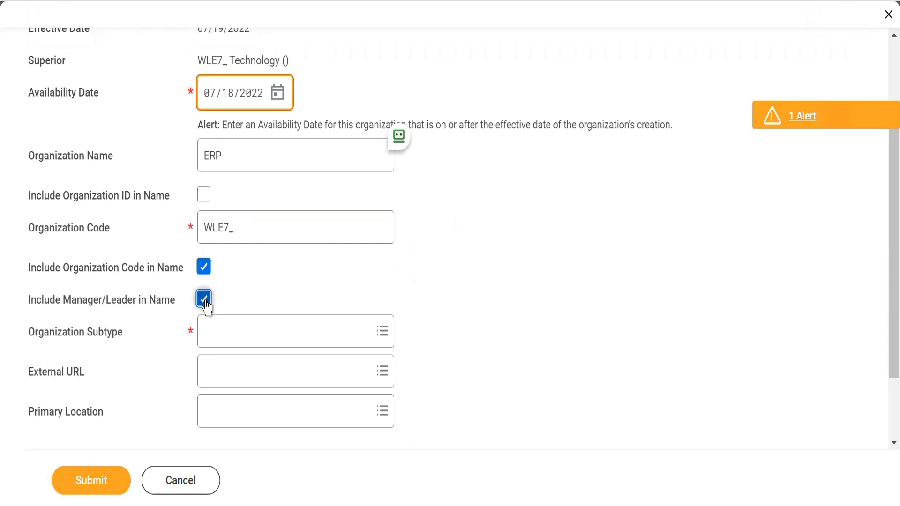
# Step: Set the organization subtype to Department and submit the new subordinate organization
pyautogui.click(210, 334)
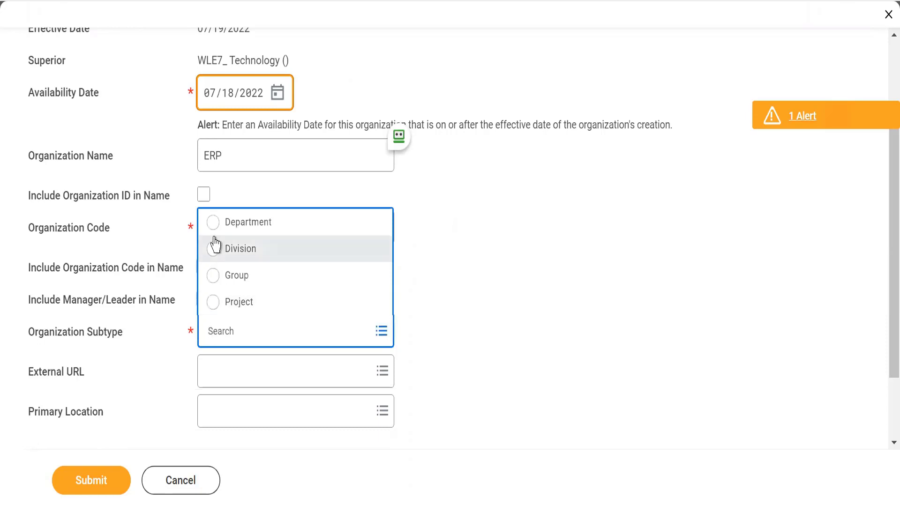
pyautogui.click(213, 224)
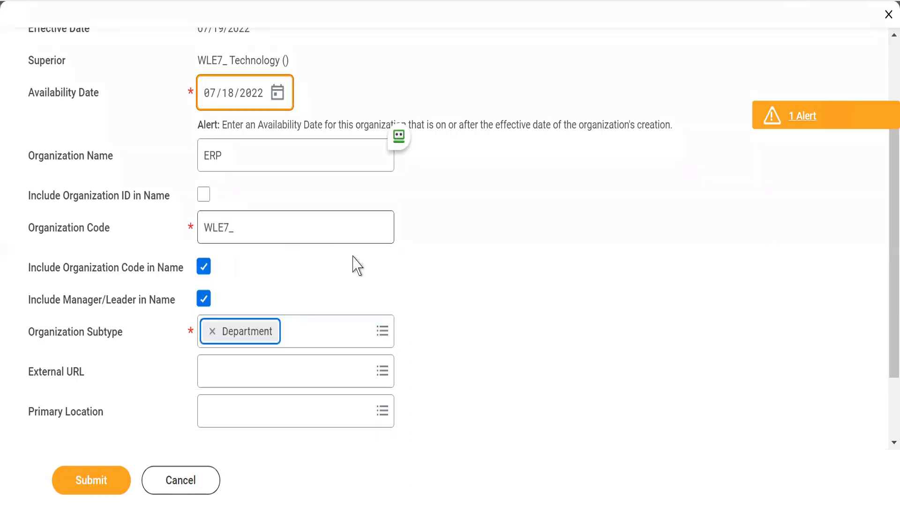
pyautogui.scroll(-3, 356, 266)
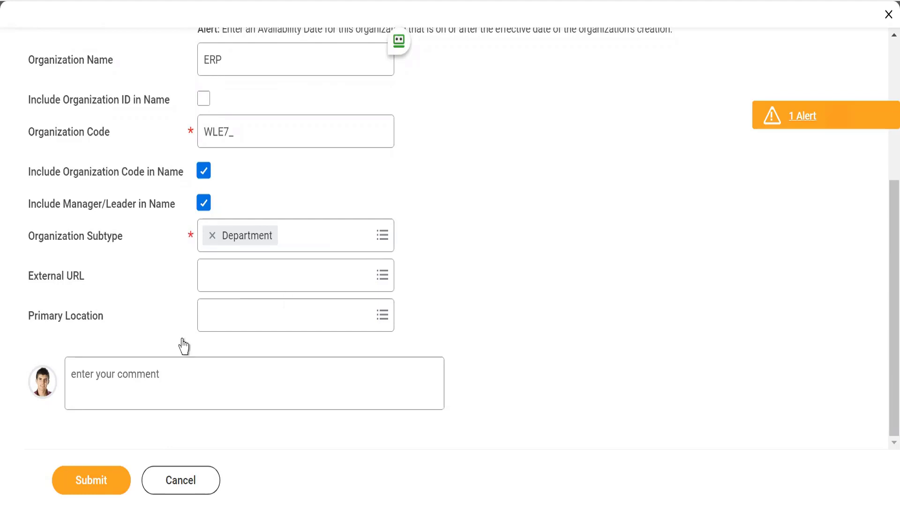
pyautogui.click(103, 484)
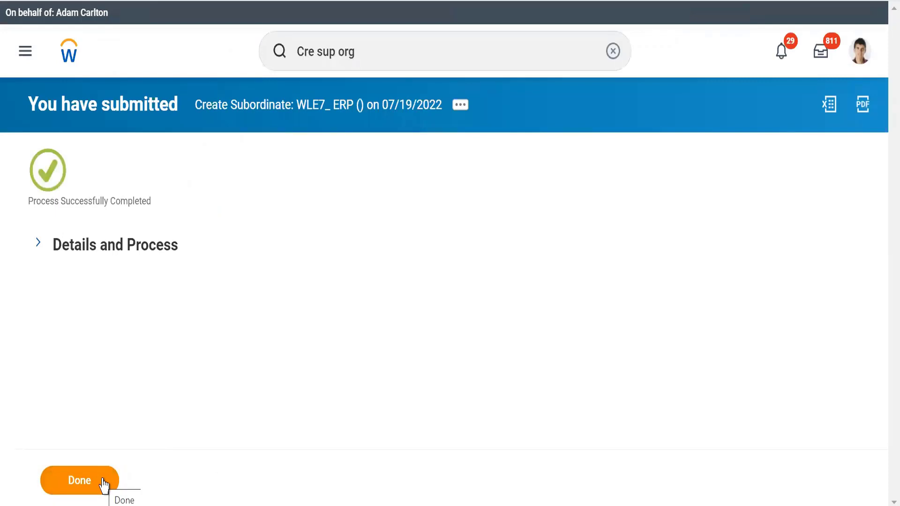
# Step: Search for WLE7 and open the WLE7_ Technology supervisory organization
pyautogui.click(389, 52)
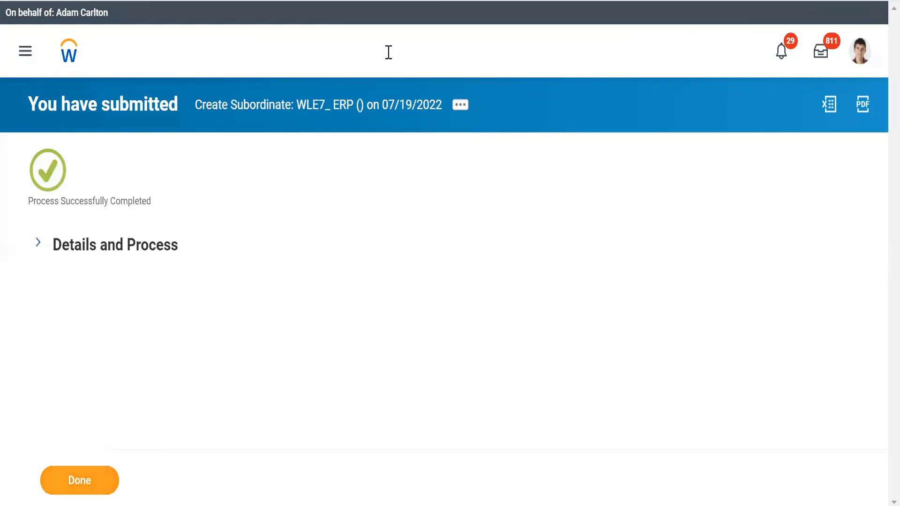
pyautogui.press('BackSpace')
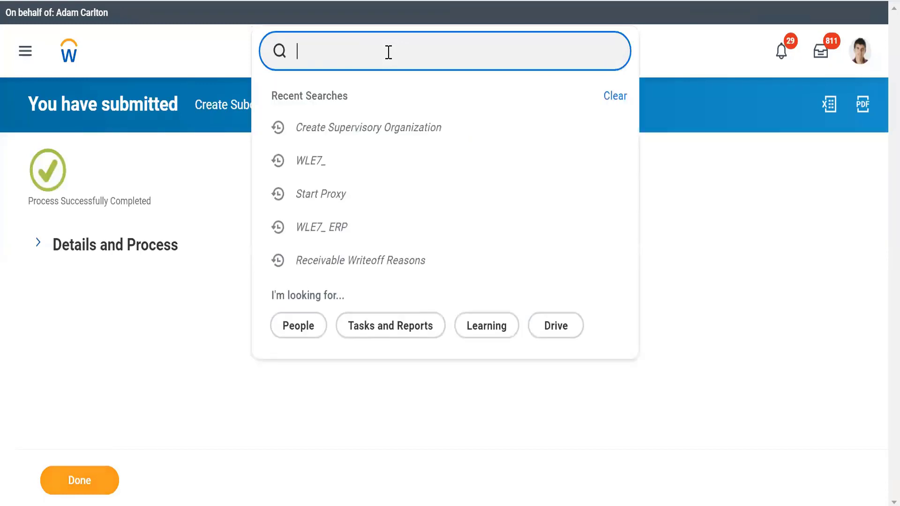
pyautogui.write('WLE7')
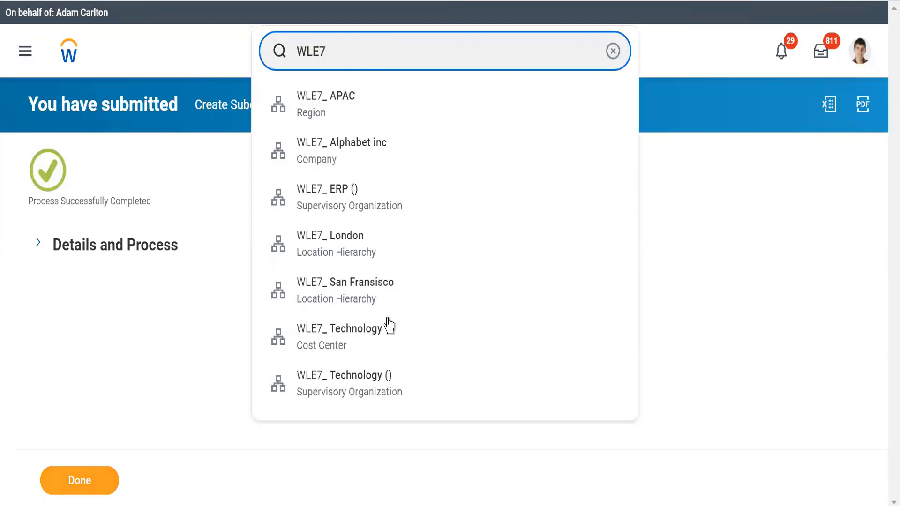
pyautogui.click(328, 399)
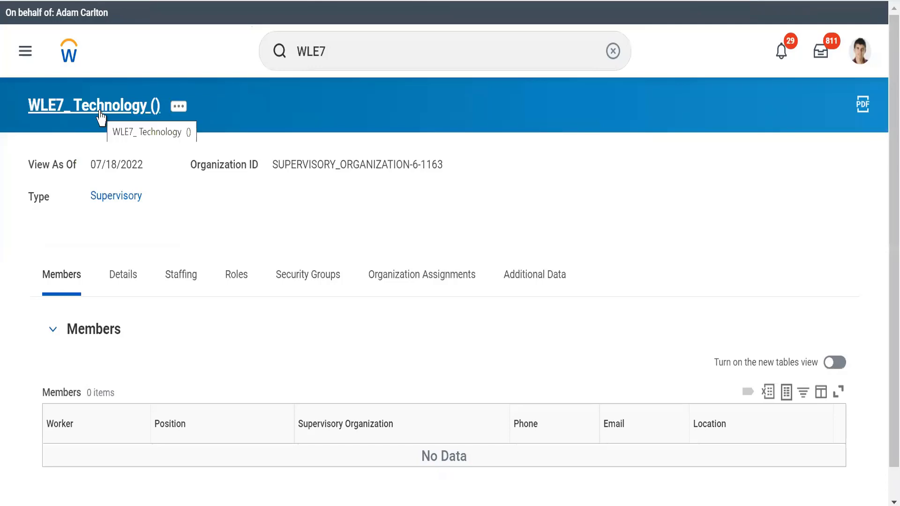
# Step: Start creating a subordinate organization under WLE7_ Technology from its reorganization actions
pyautogui.click(340, 38)
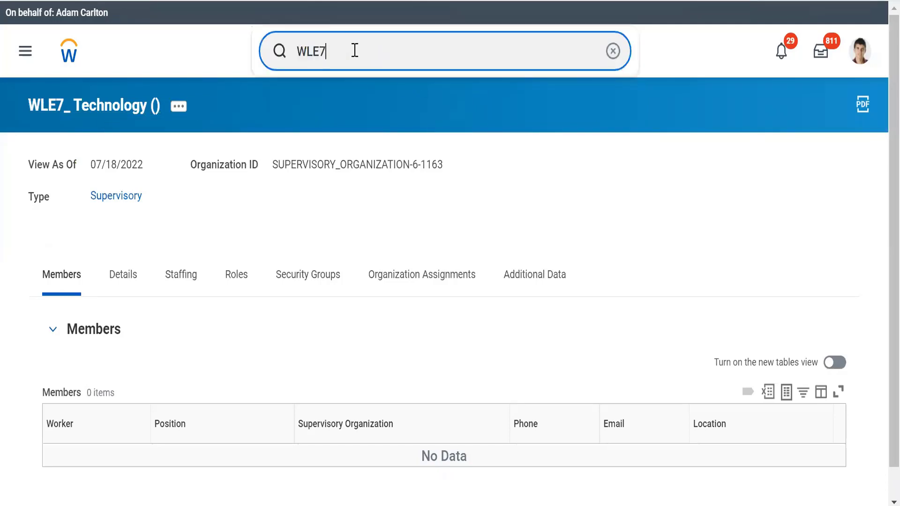
pyautogui.click(134, 113)
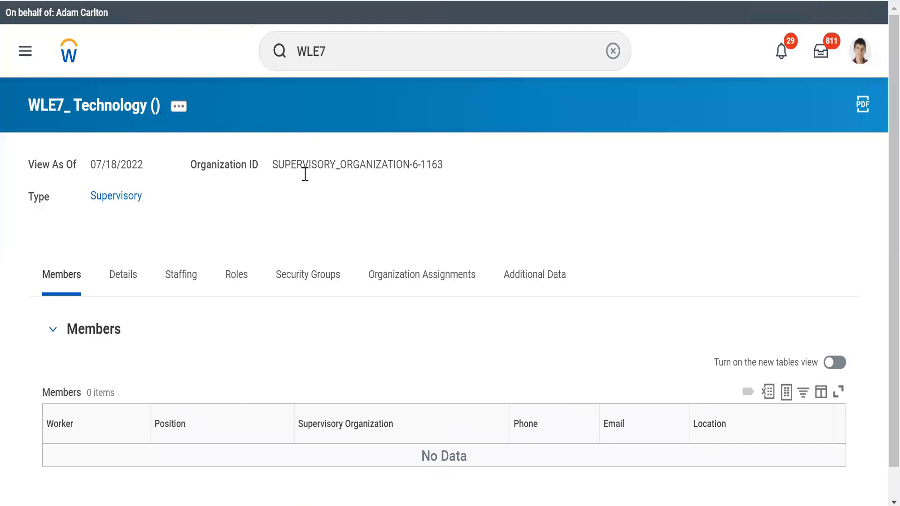
pyautogui.click(178, 108)
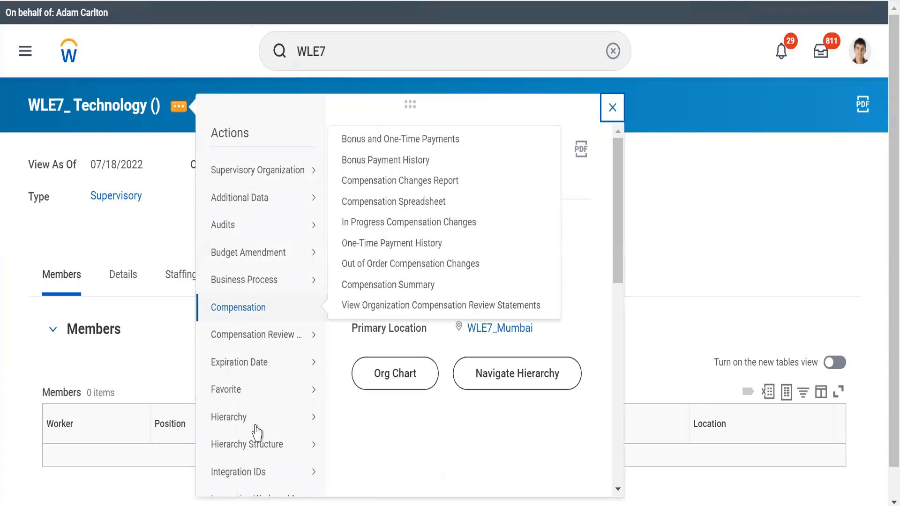
pyautogui.moveTo(202, 281)
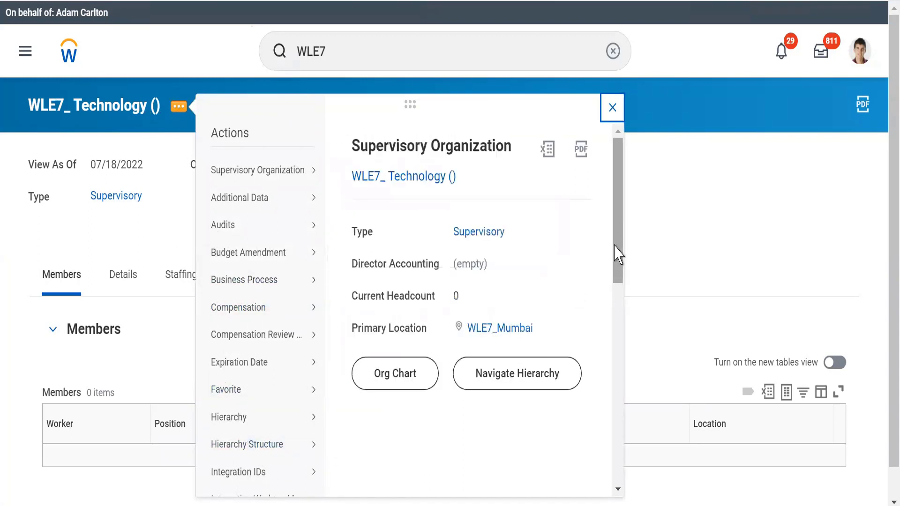
pyautogui.scroll(-8, 623, 408)
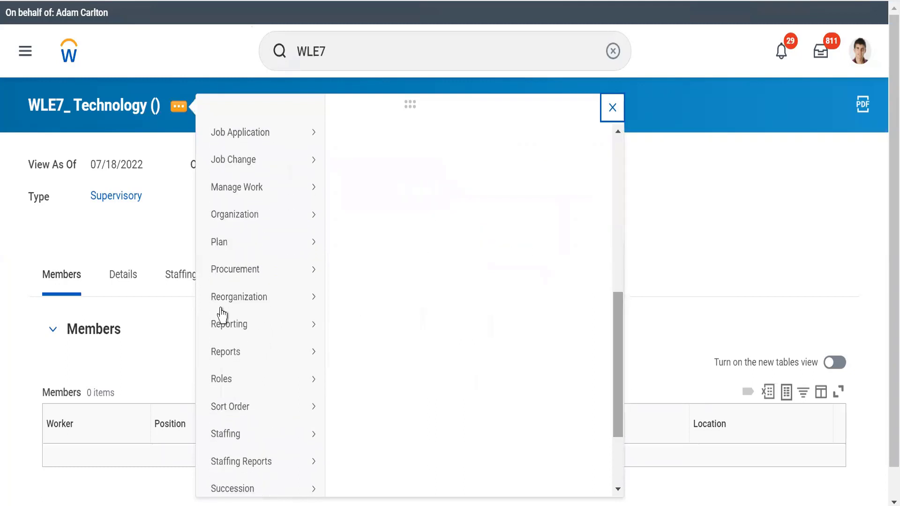
pyautogui.moveTo(240, 300)
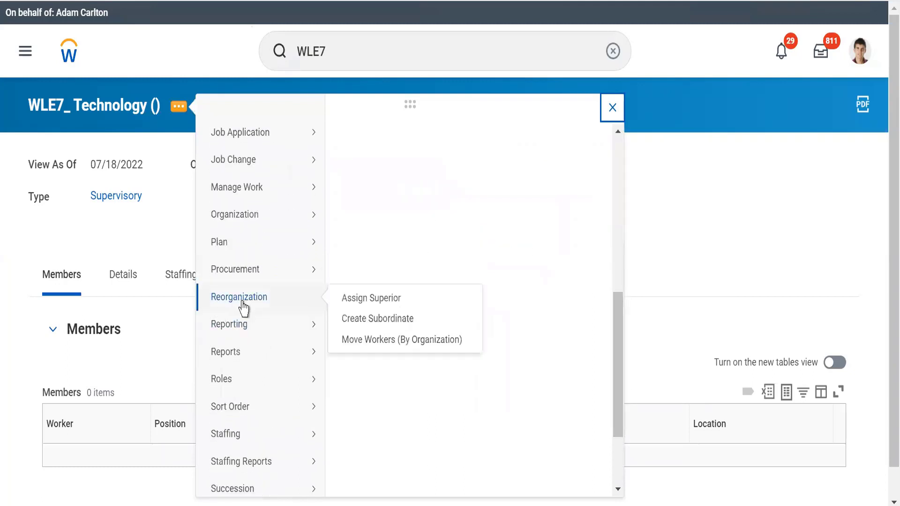
pyautogui.click(369, 319)
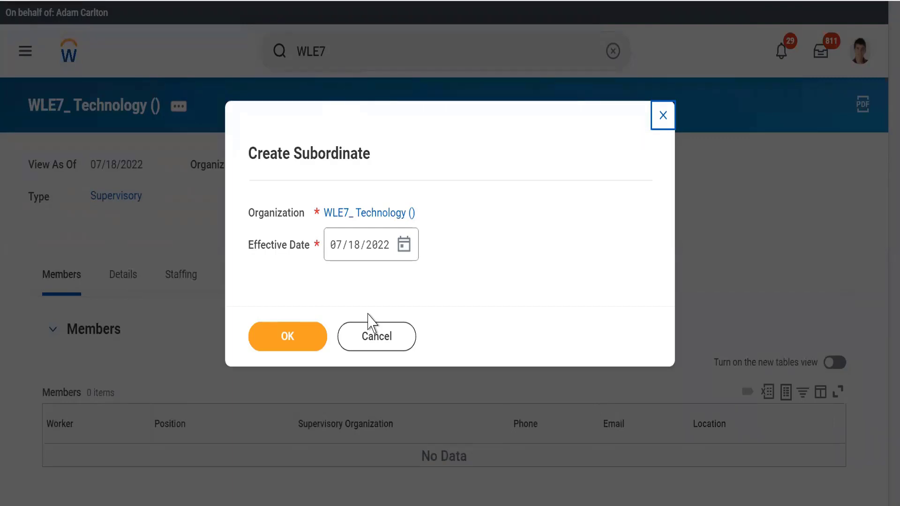
# Step: Set the effective date of the new subordinate to 07/18/2022 and continue to its details form
pyautogui.click(403, 255)
pyautogui.click(403, 252)
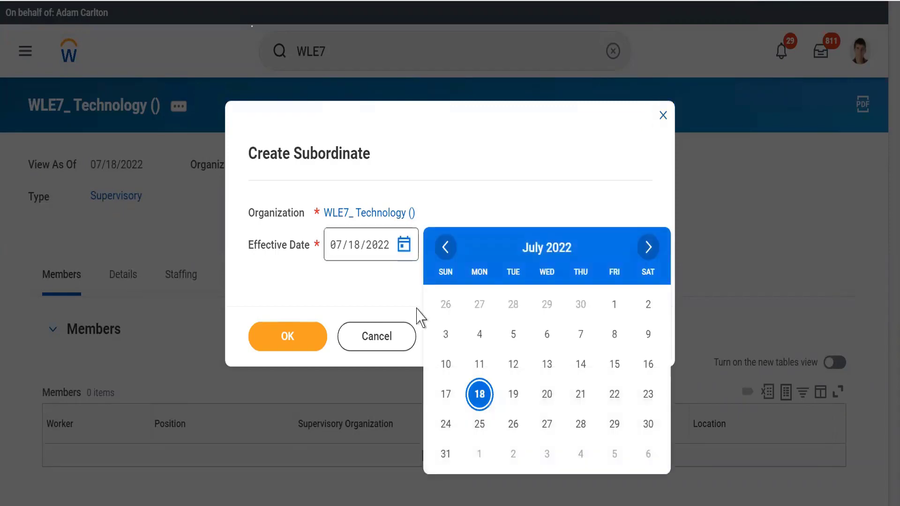
pyautogui.click(476, 394)
pyautogui.click(355, 288)
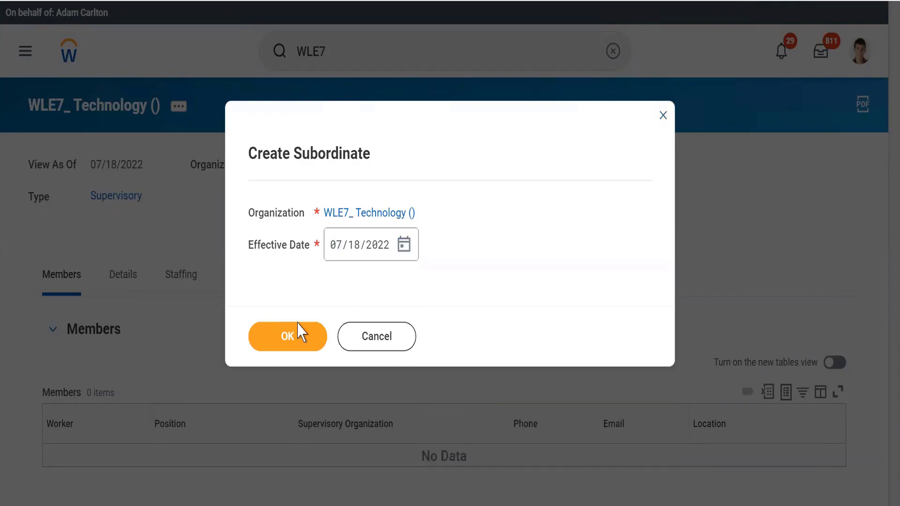
pyautogui.click(281, 343)
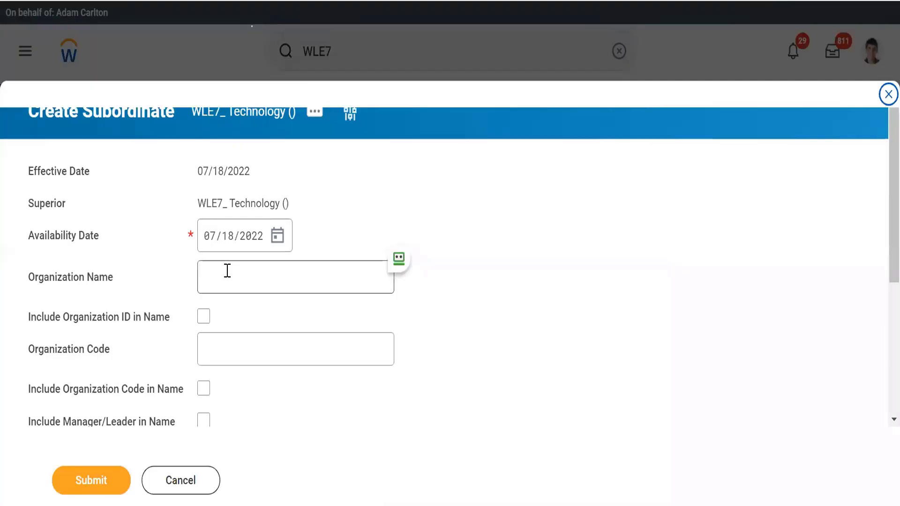
# Step: Name the new subordinate organization Artificial Inteligence
pyautogui.click(227, 271)
pyautogui.write('Art')
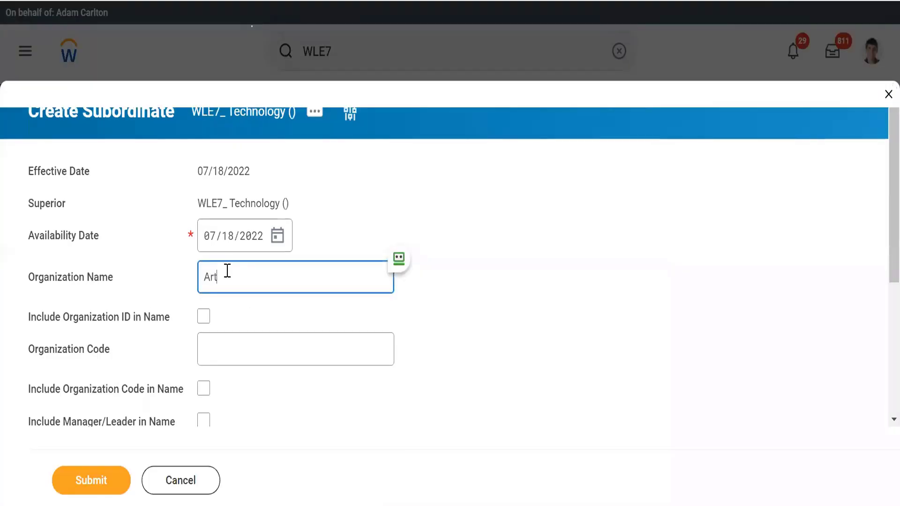
pyautogui.write('ific')
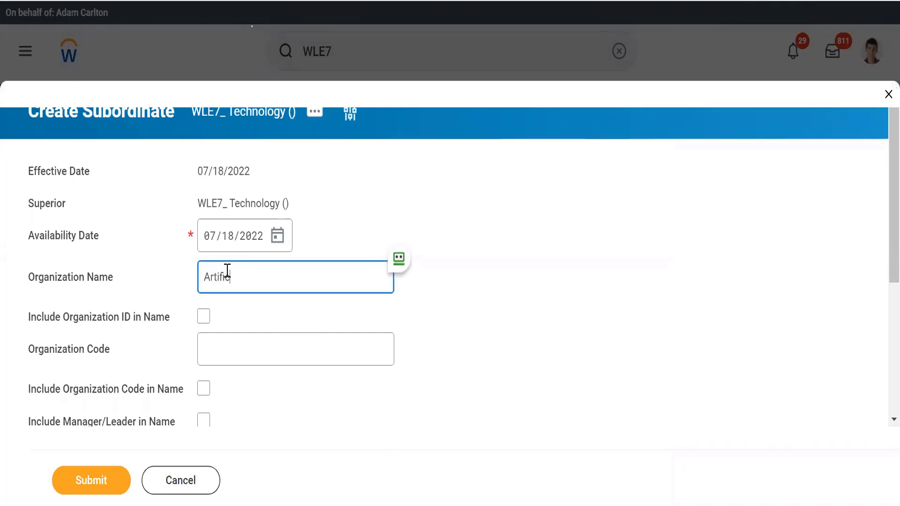
pyautogui.write('ial Inteligence')
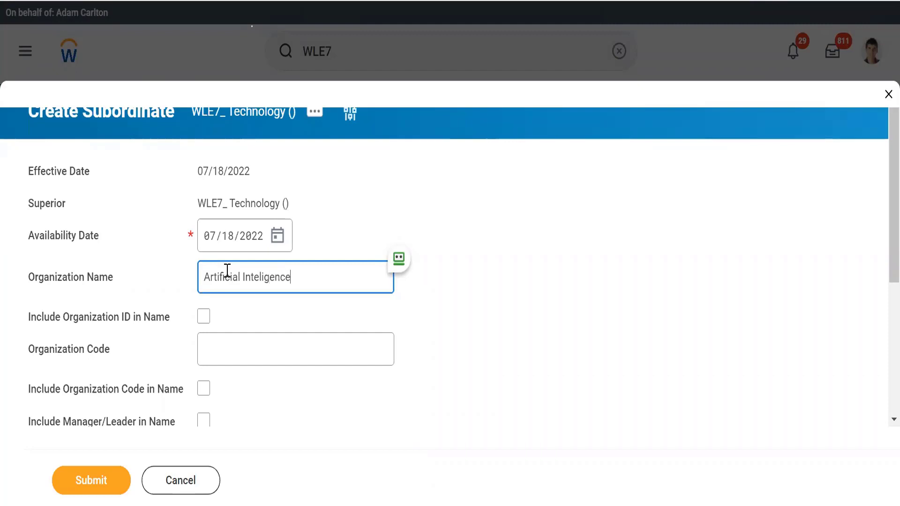
pyautogui.press('Tab')
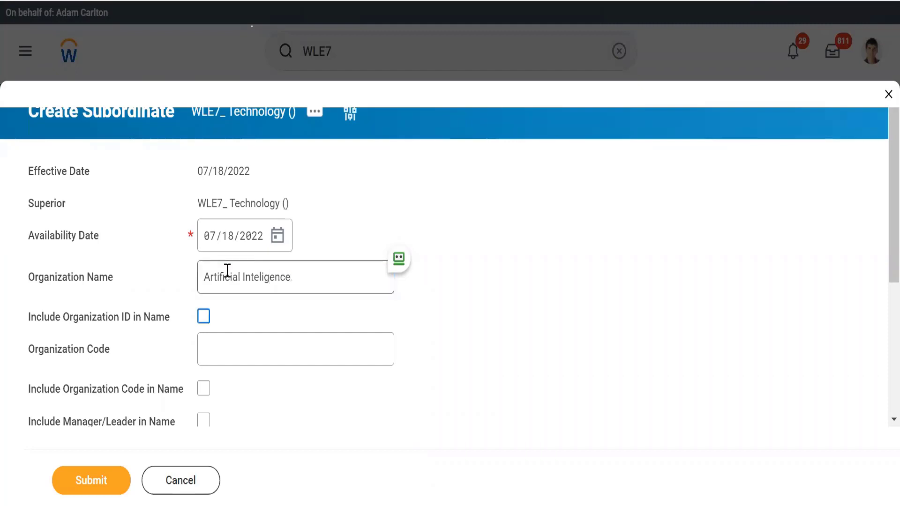
# Step: Enter WLE7_ as the code of the Artificial Inteligence organization and include the organization code and manager/leader in its name
pyautogui.press('Tab')
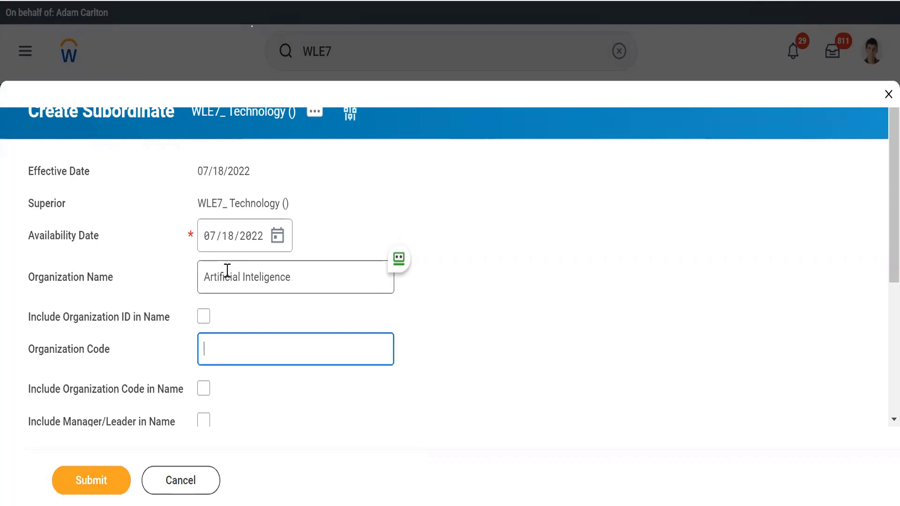
pyautogui.write('WLE7_')
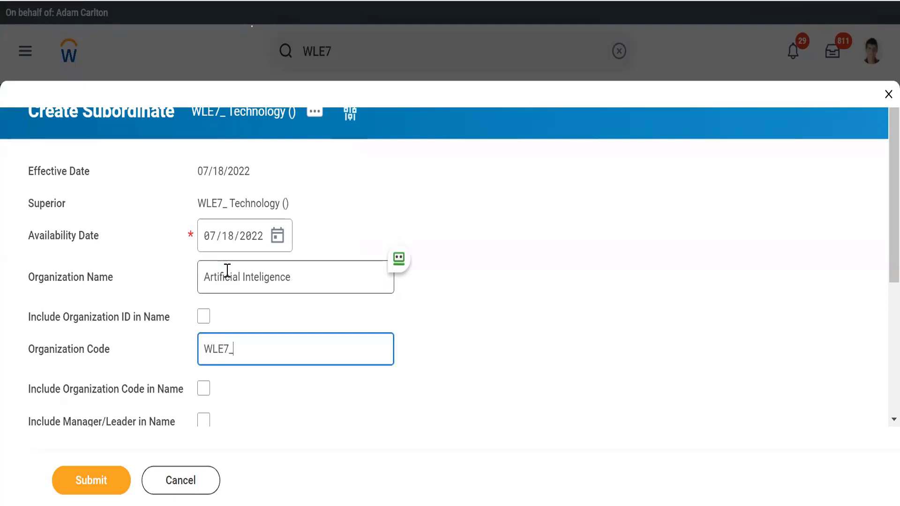
pyautogui.press('Tab')
pyautogui.press('space')
pyautogui.press('Tab')
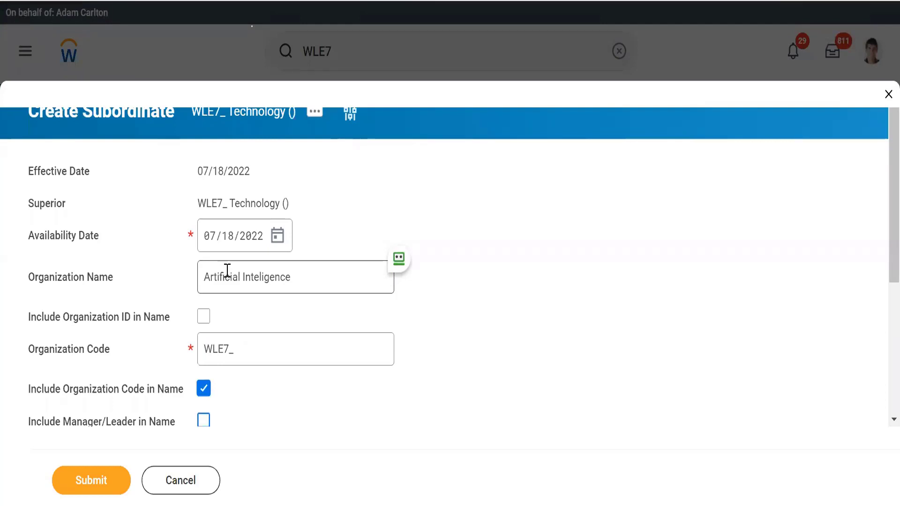
pyautogui.press('space')
pyautogui.click(398, 412)
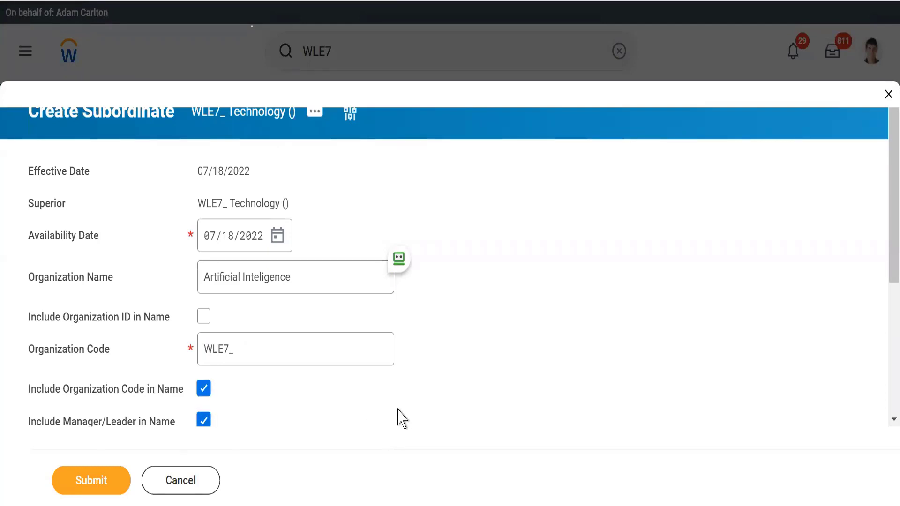
# Step: Choose Department as the subtype of the Artificial Inteligence organization, submit it and dismiss the confirmation
pyautogui.scroll(-5, 401, 415)
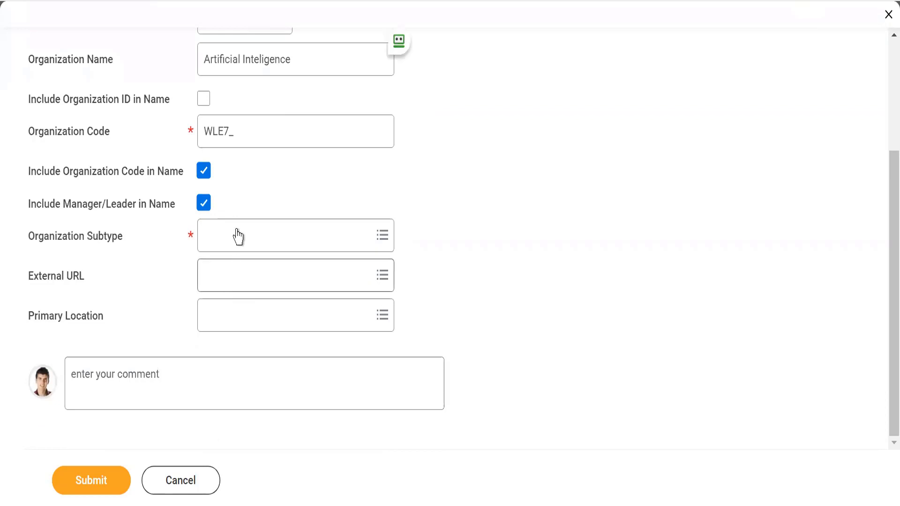
pyautogui.click(237, 228)
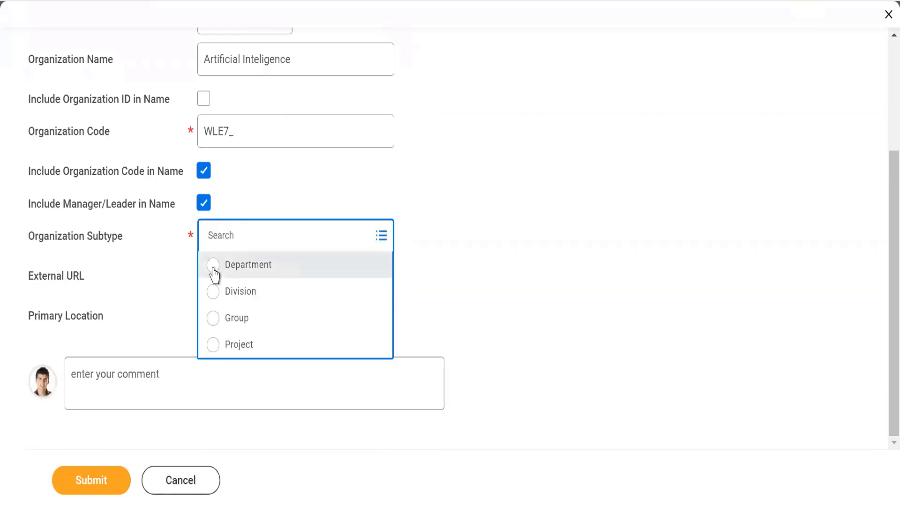
pyautogui.click(212, 263)
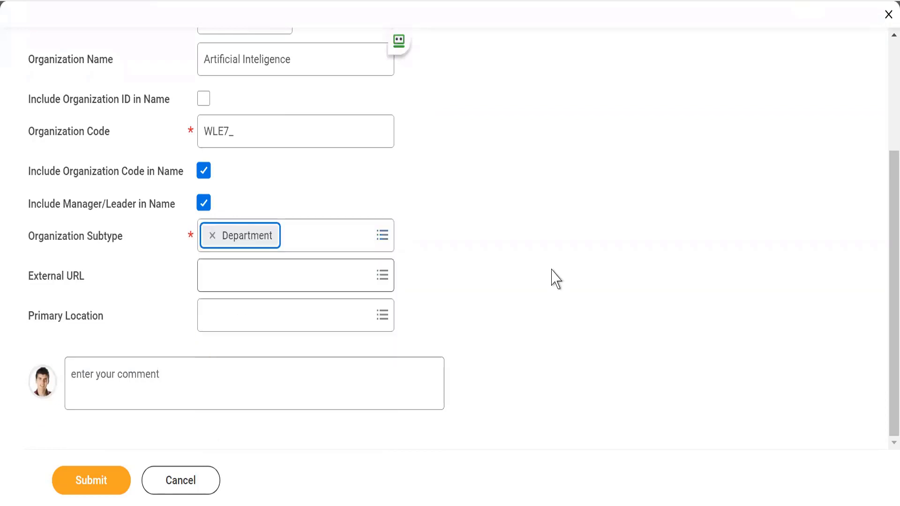
pyautogui.click(91, 482)
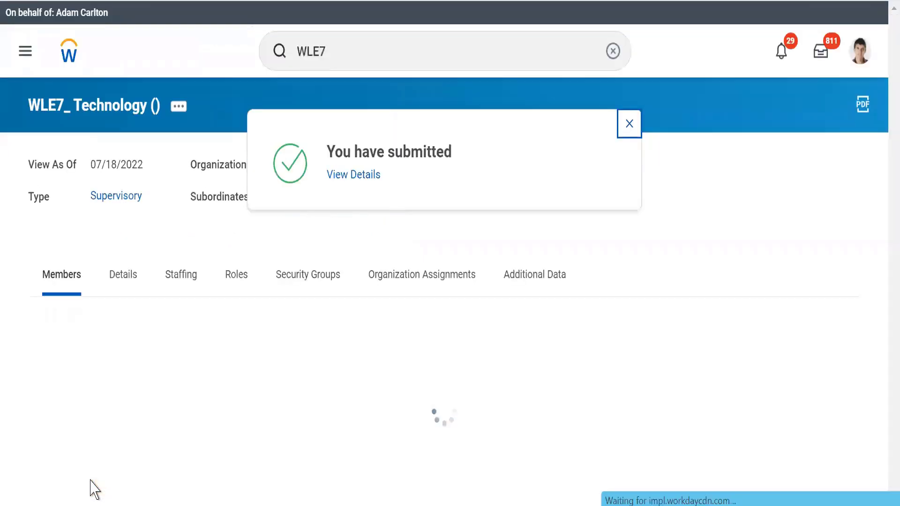
pyautogui.click(629, 123)
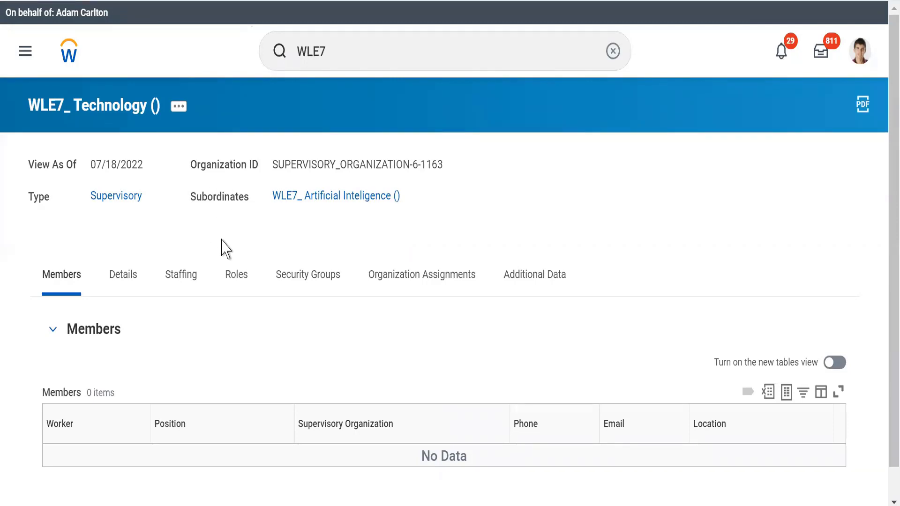
# Step: Open the WLE7_ Artificial Inteligence subordinate and review its staffing model, details and primary location inheritance
pyautogui.click(291, 199)
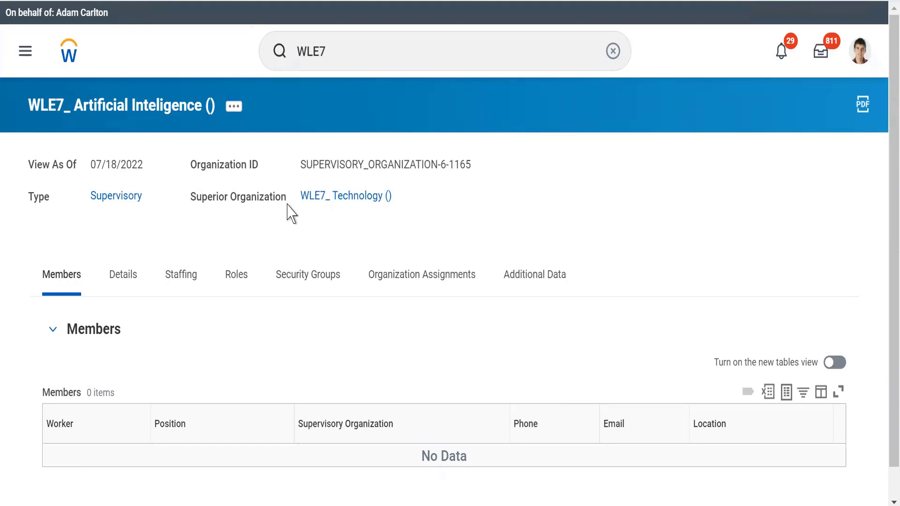
pyautogui.moveTo(332, 201)
pyautogui.click(179, 282)
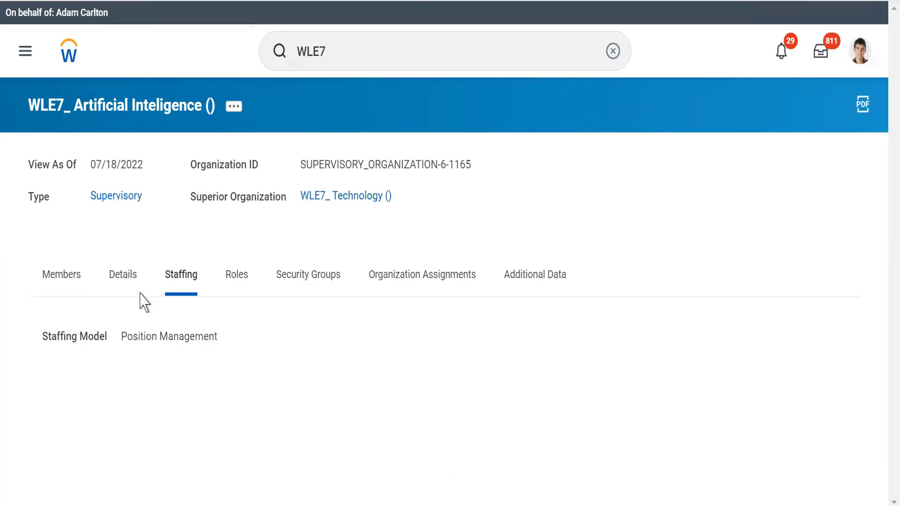
pyautogui.click(124, 282)
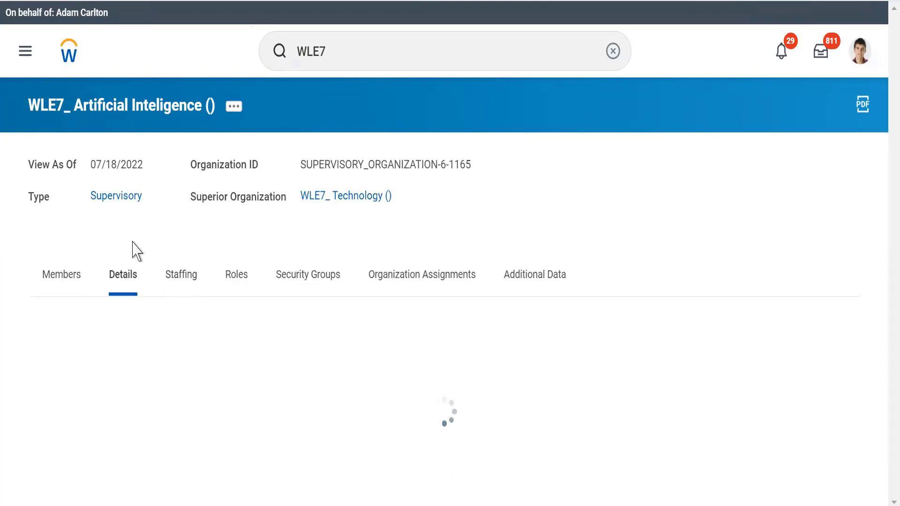
pyautogui.scroll(-1, 133, 242)
pyautogui.scroll(-3, 133, 241)
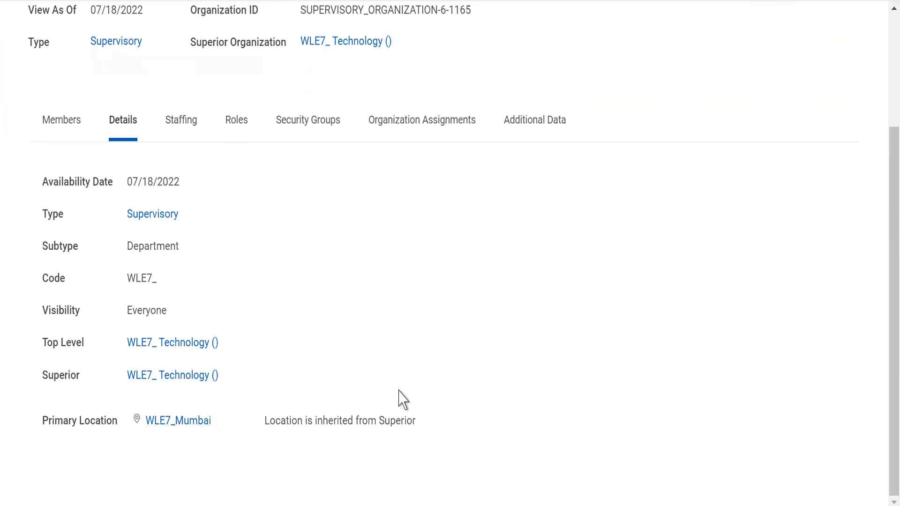
pyautogui.tripleClick(450, 414)
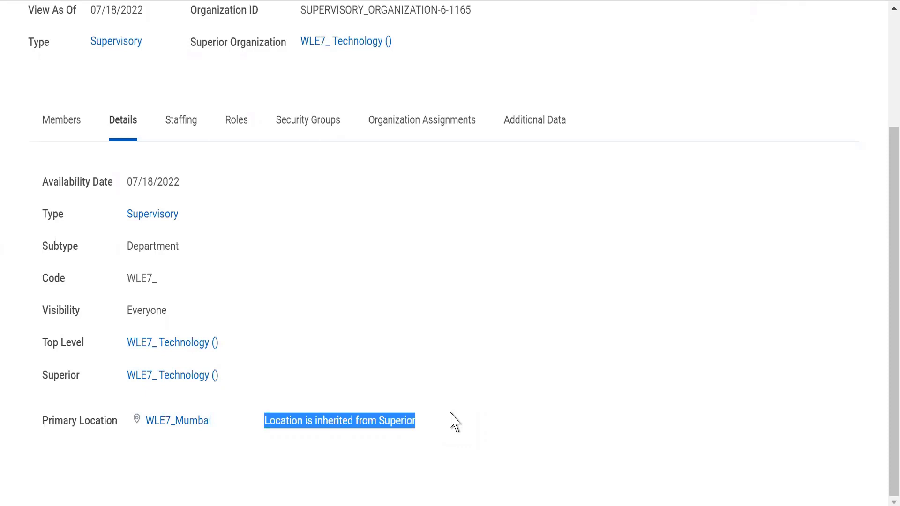
# Step: Check the roles, staffing model and security groups of WLE7_ Artificial Inteligence
pyautogui.click(239, 123)
pyautogui.click(181, 272)
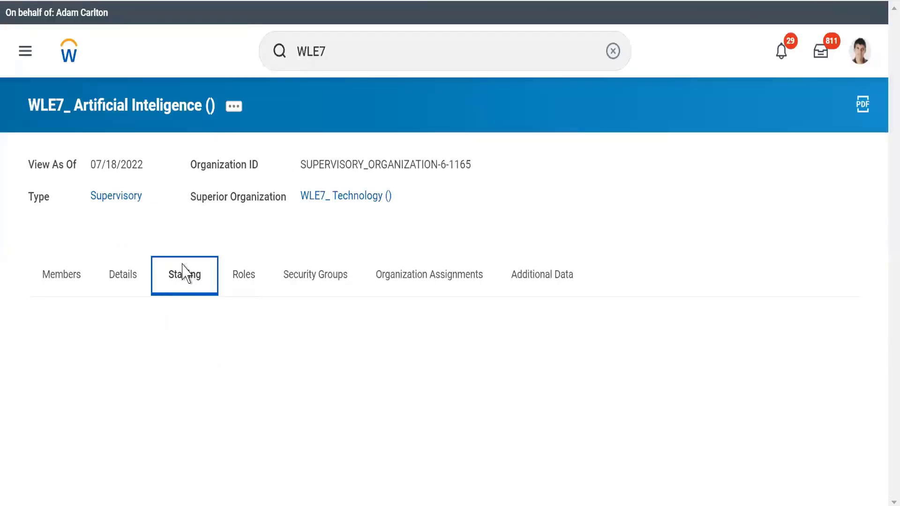
pyautogui.tripleClick(147, 338)
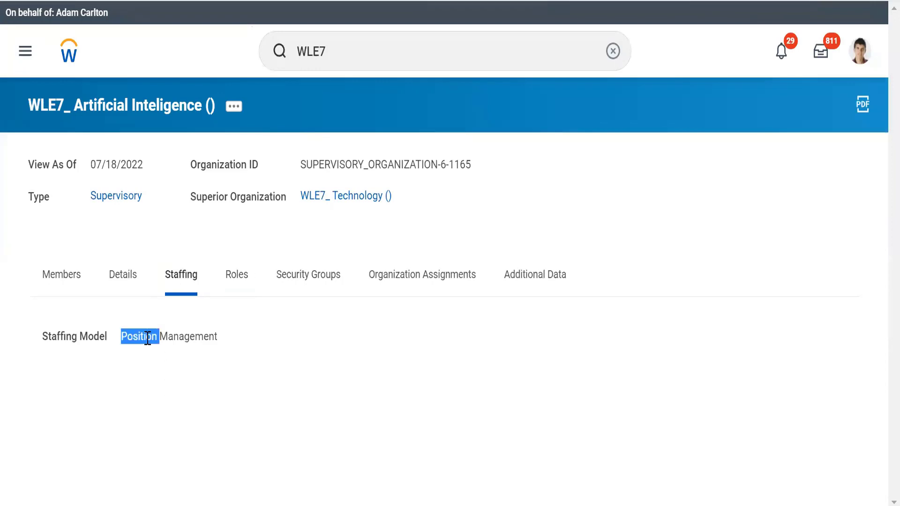
pyautogui.click(244, 290)
pyautogui.click(309, 276)
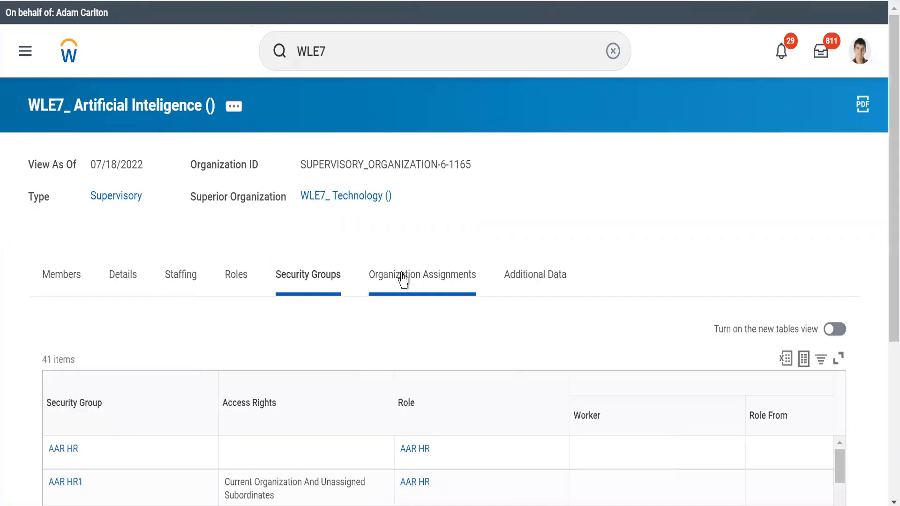
# Step: Examine the organization assignments of WLE7_ Artificial Inteligence, including whether they are inherited from the superior and which organizations are allowed
pyautogui.click(402, 276)
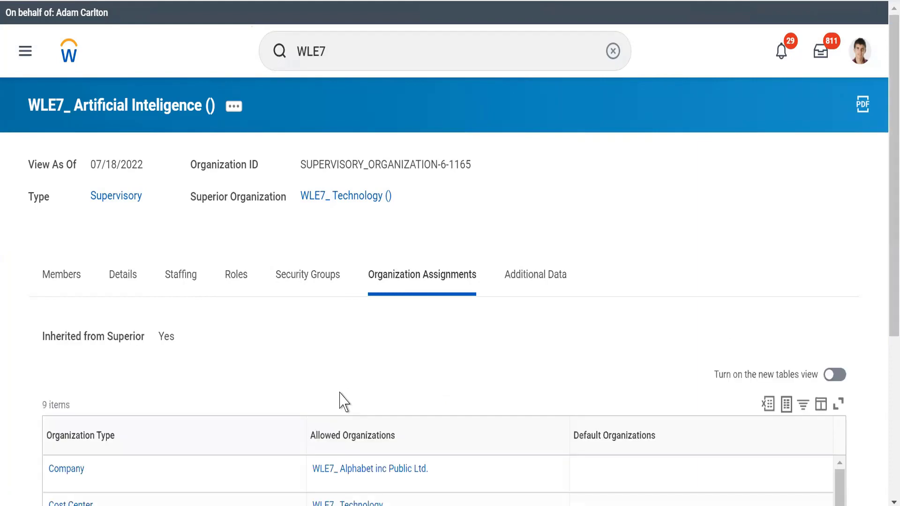
pyautogui.doubleClick(166, 341)
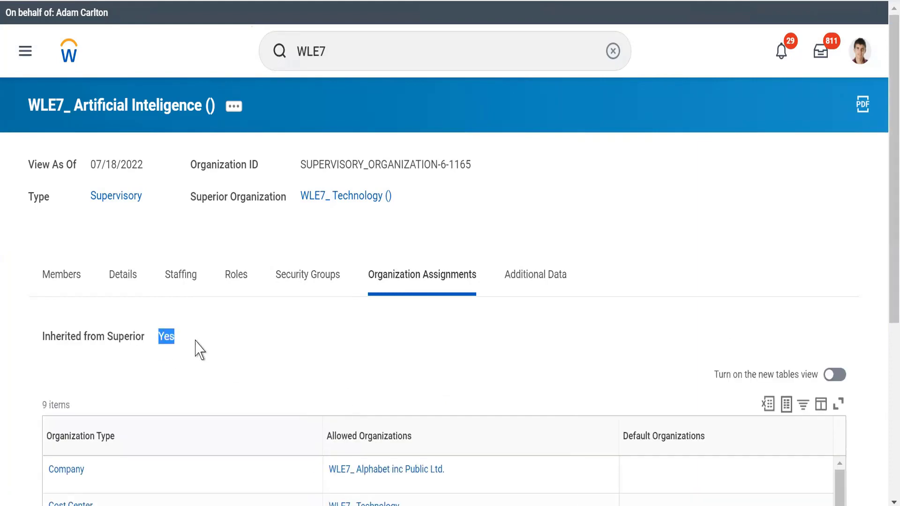
pyautogui.scroll(-4, 200, 350)
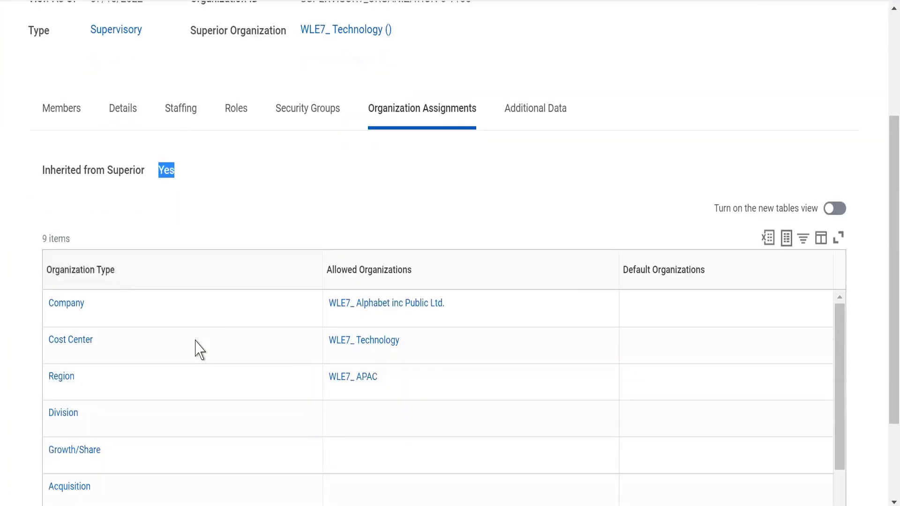
pyautogui.scroll(3, 200, 350)
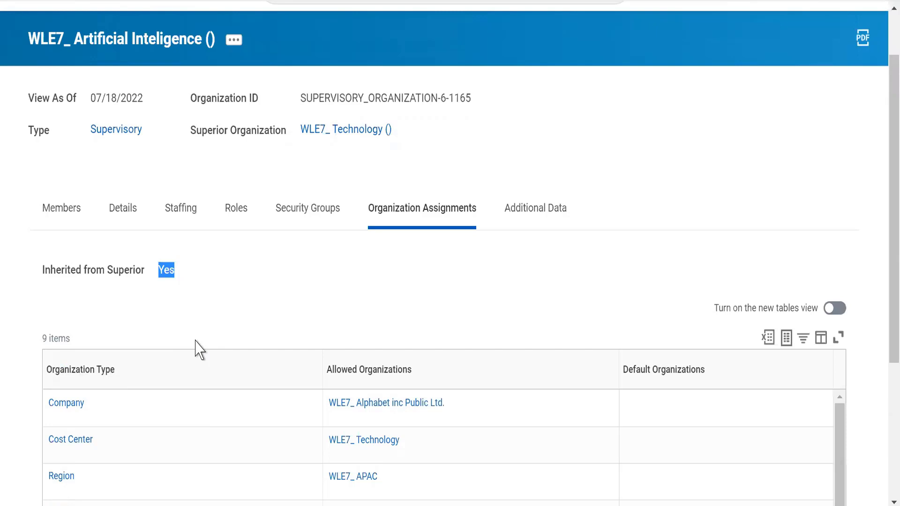
# Step: Start editing the primary location of WLE7_ Artificial Inteligence with an effective date of 07/18/2022
pyautogui.scroll(2, 200, 350)
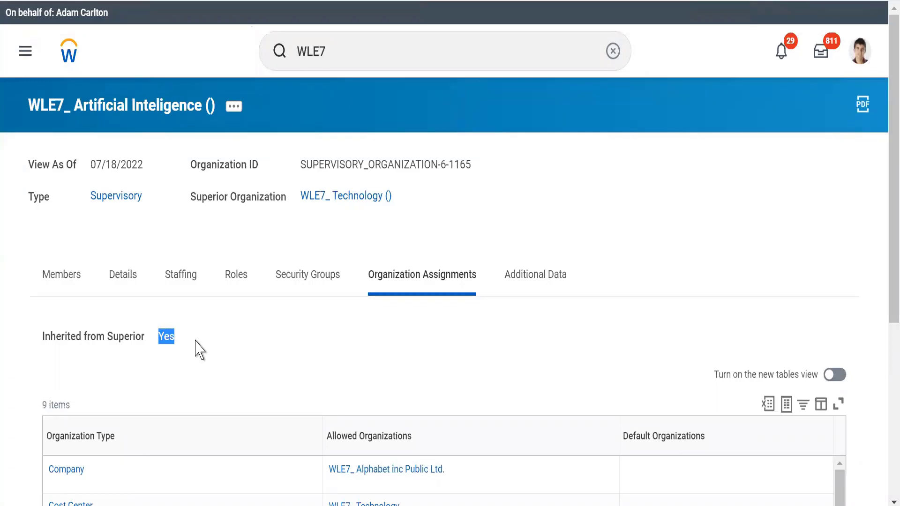
pyautogui.click(307, 346)
pyautogui.click(232, 113)
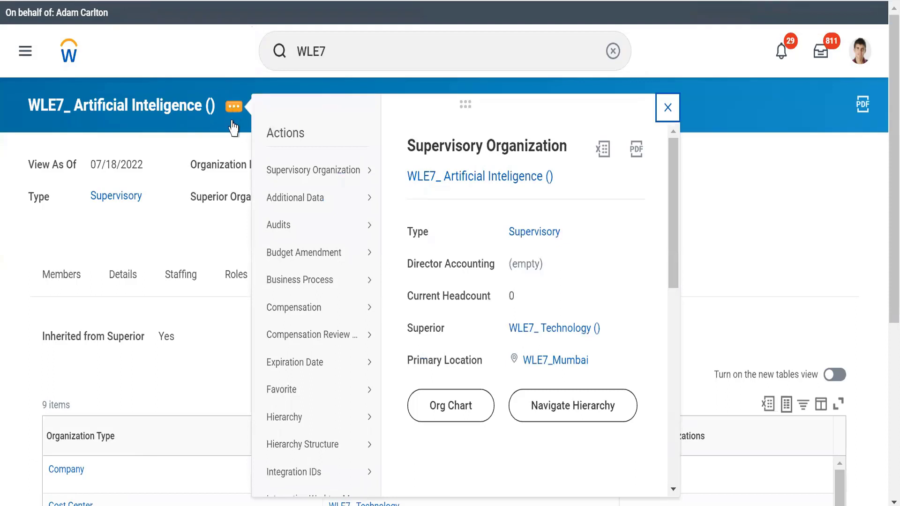
pyautogui.moveTo(255, 170)
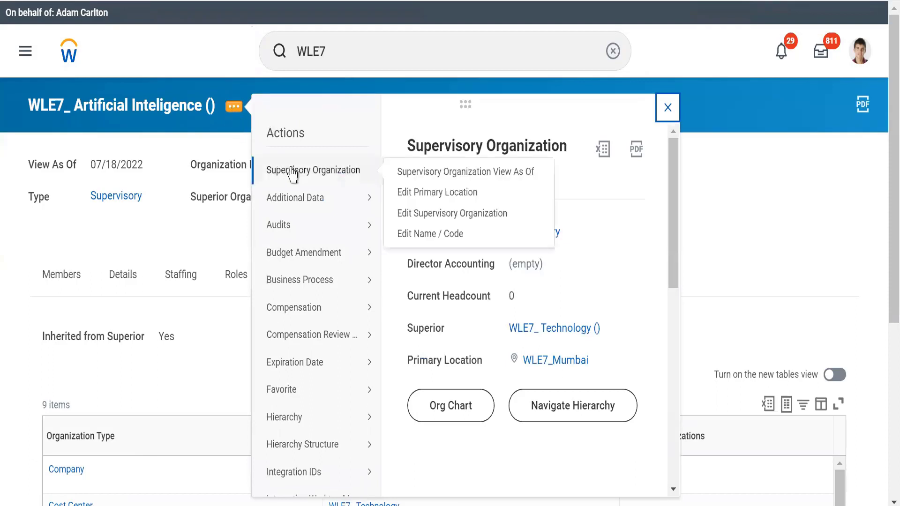
pyautogui.click(409, 192)
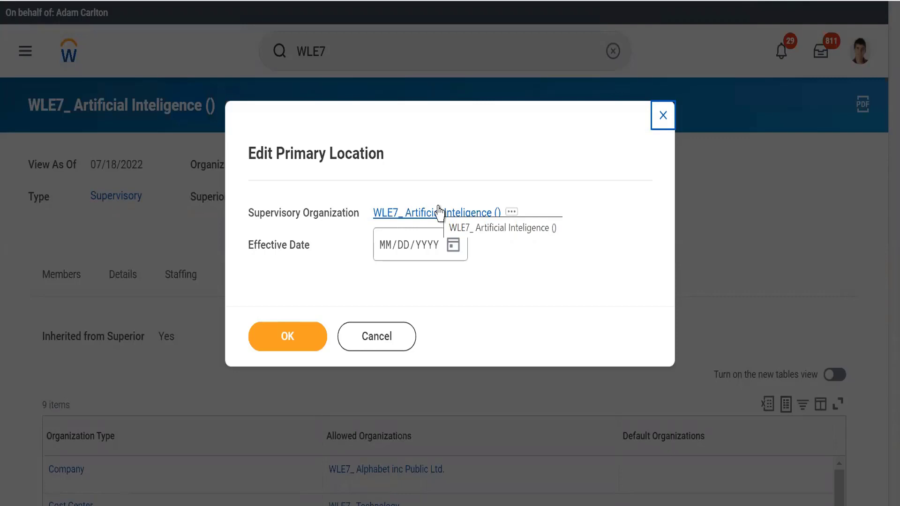
pyautogui.click(450, 254)
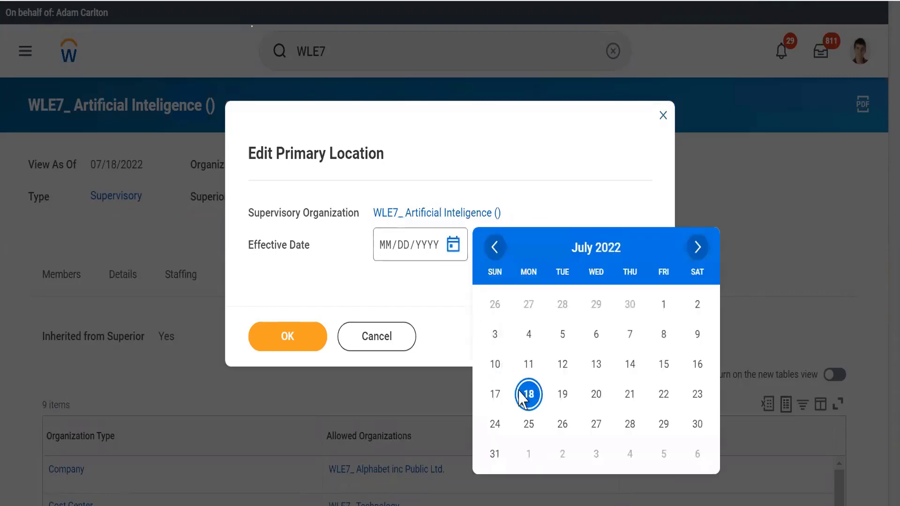
pyautogui.click(528, 394)
pyautogui.click(290, 341)
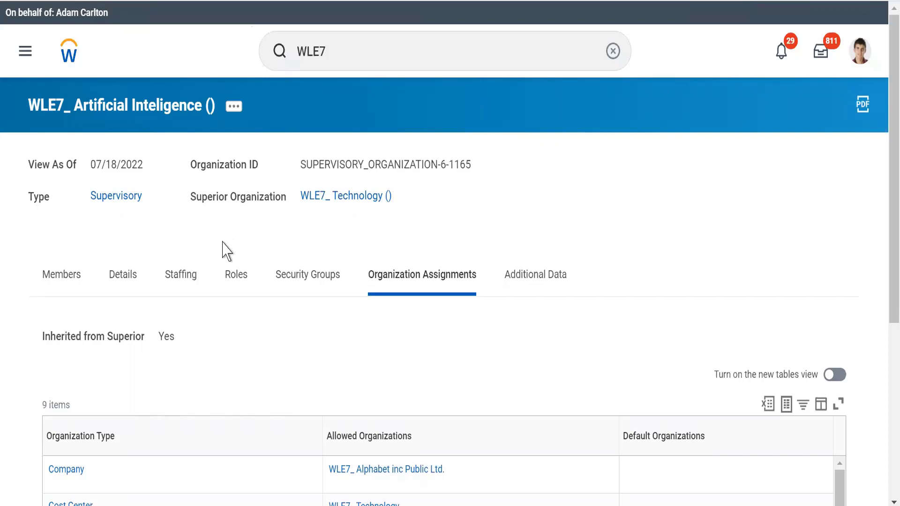
# Step: Open the WLE7_ Artificial Inteligence supervisory organization for editing and go to its organization assignments
pyautogui.click(233, 107)
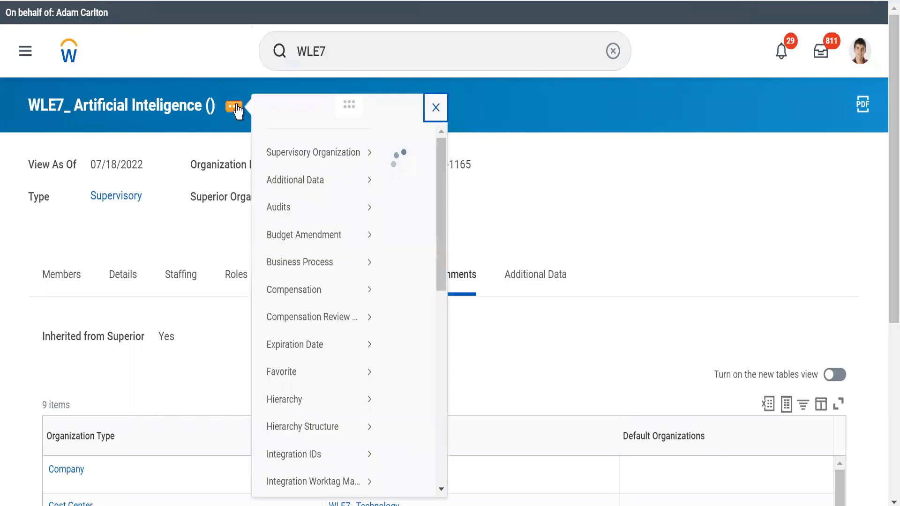
pyautogui.moveTo(345, 177)
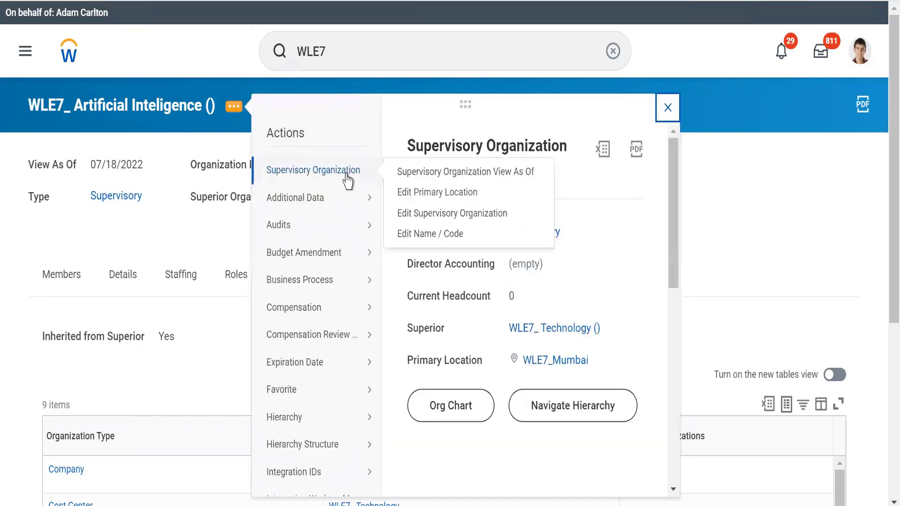
pyautogui.click(415, 216)
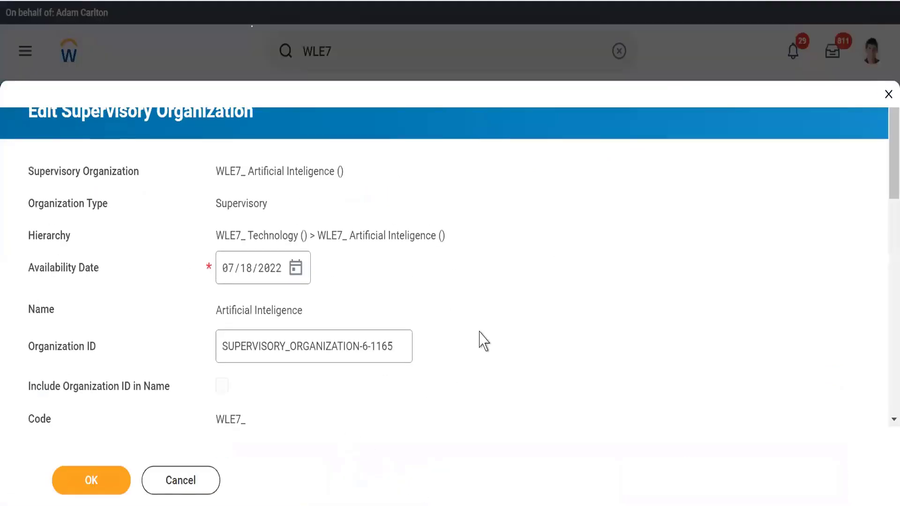
pyautogui.scroll(-5, 487, 317)
pyautogui.scroll(-6, 488, 319)
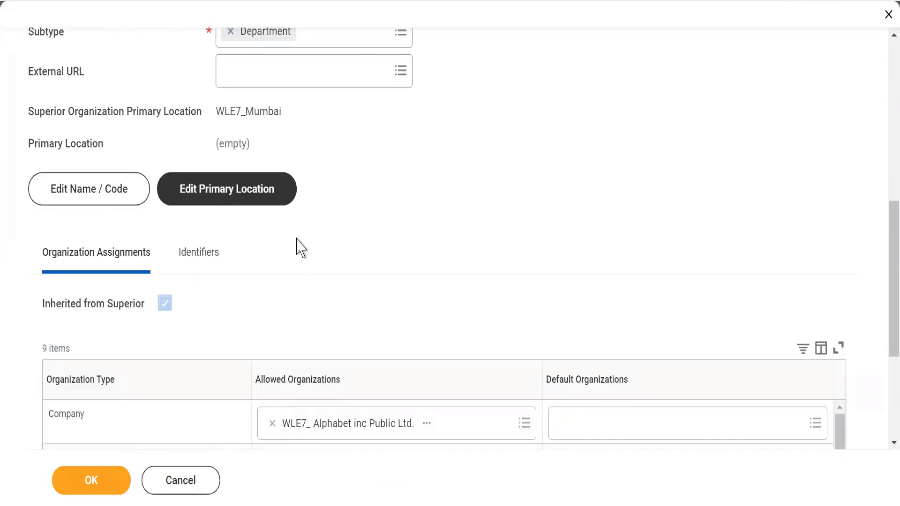
pyautogui.scroll(-3, 420, 212)
pyautogui.tripleClick(420, 212)
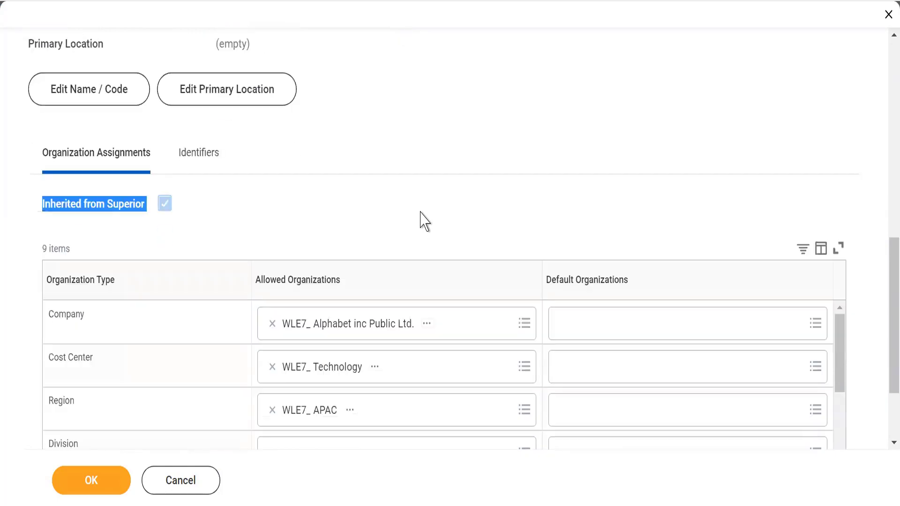
pyautogui.tripleClick(421, 212)
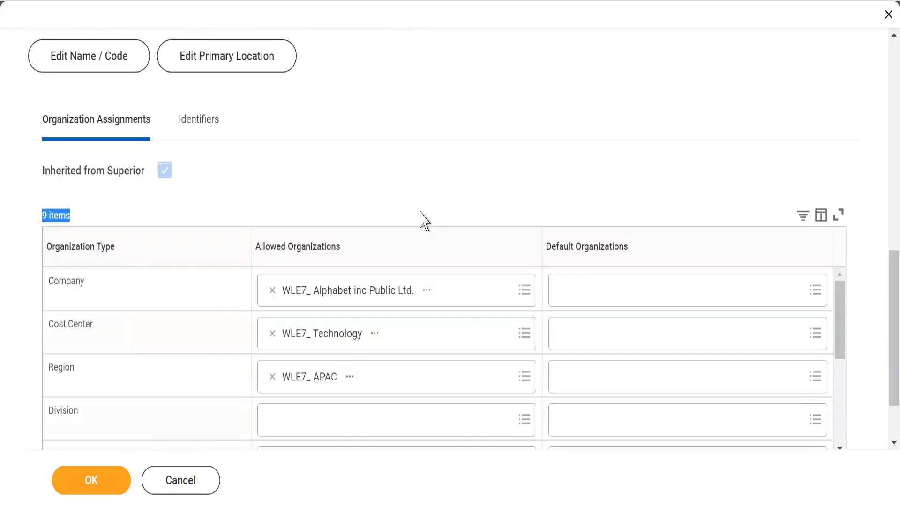
# Step: Replace the allowed Company organization with WLE7_ Alphabet inc and save the supervisory organization
pyautogui.click(271, 291)
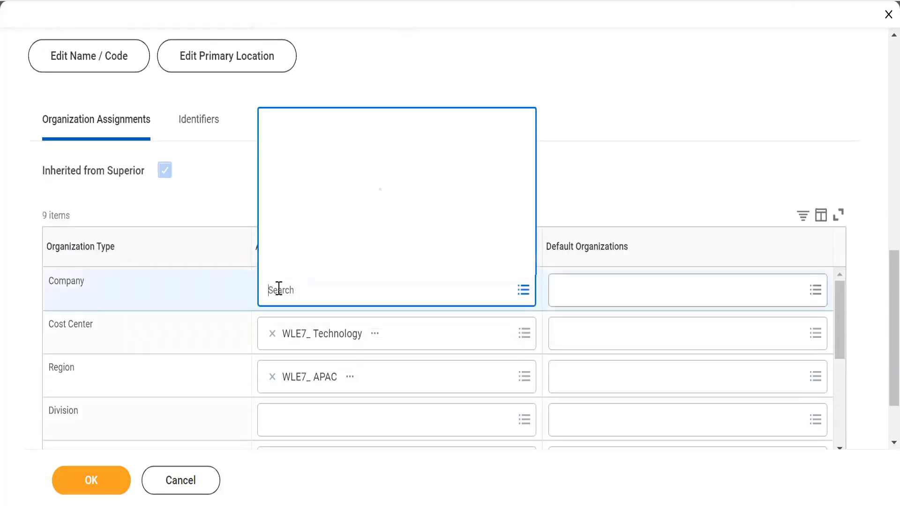
pyautogui.write('W')
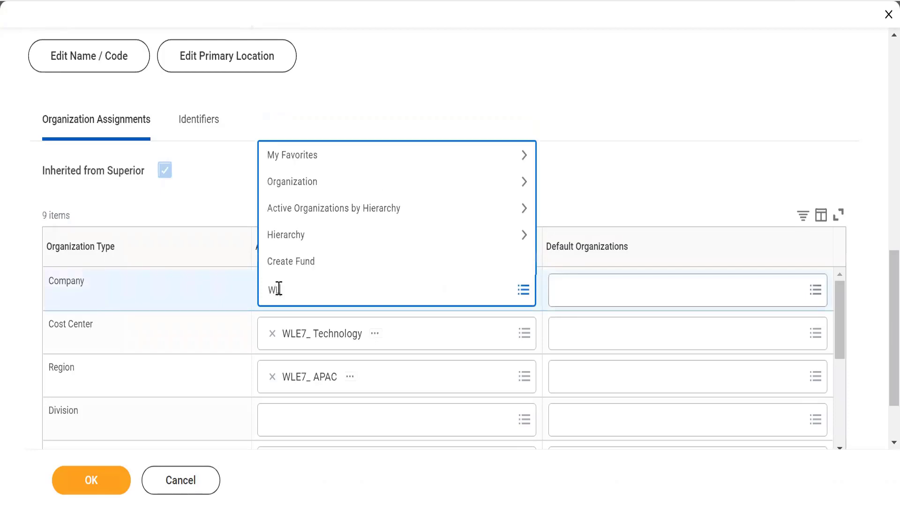
pyautogui.write('LE7_')
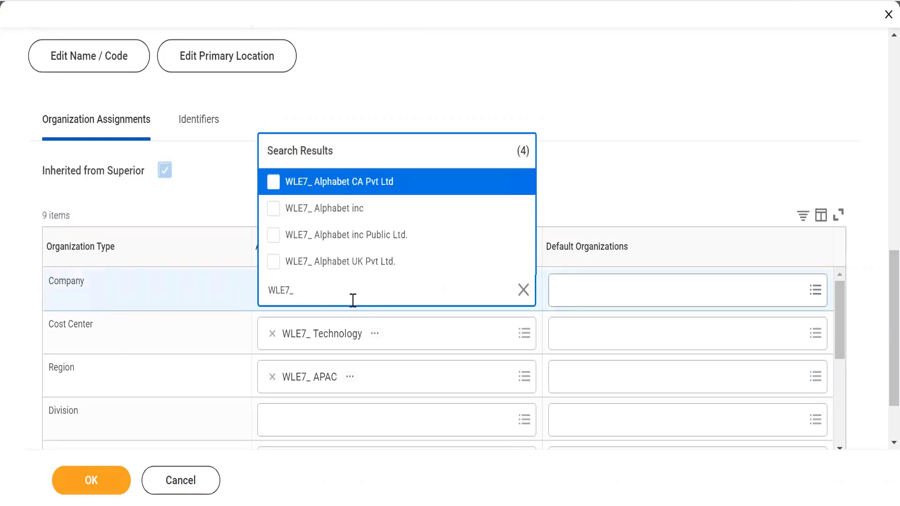
pyautogui.click(276, 211)
pyautogui.click(474, 85)
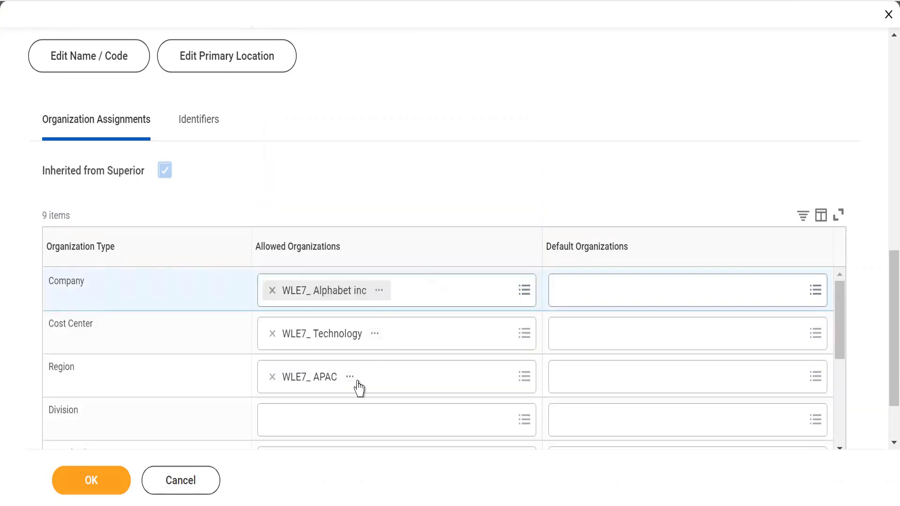
pyautogui.click(94, 479)
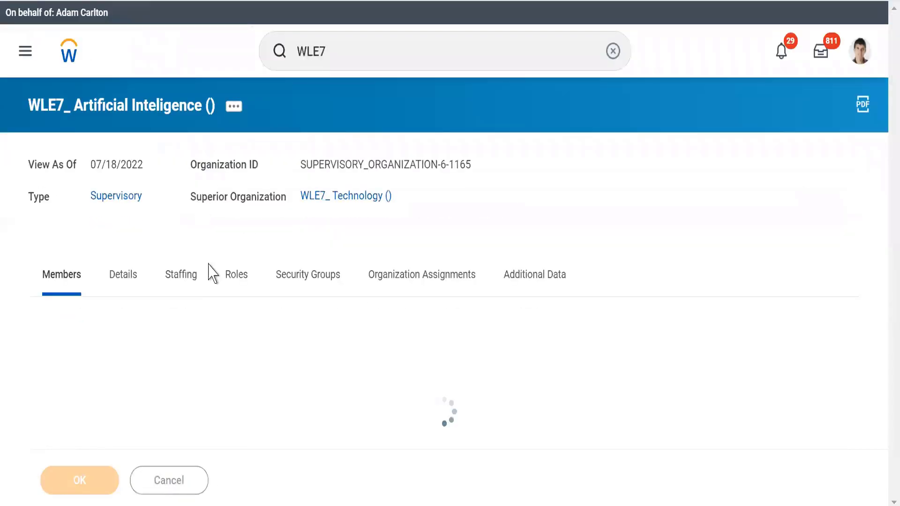
# Step: Check whether the organization assignments and primary location of WLE7_ Artificial Inteligence are inherited from the superior
pyautogui.click(413, 275)
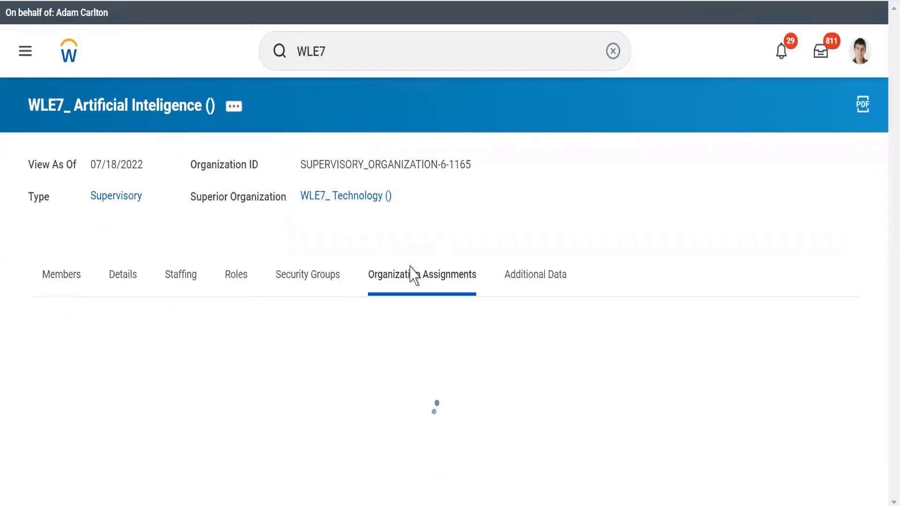
pyautogui.moveTo(39, 351); pyautogui.dragTo(179, 346)
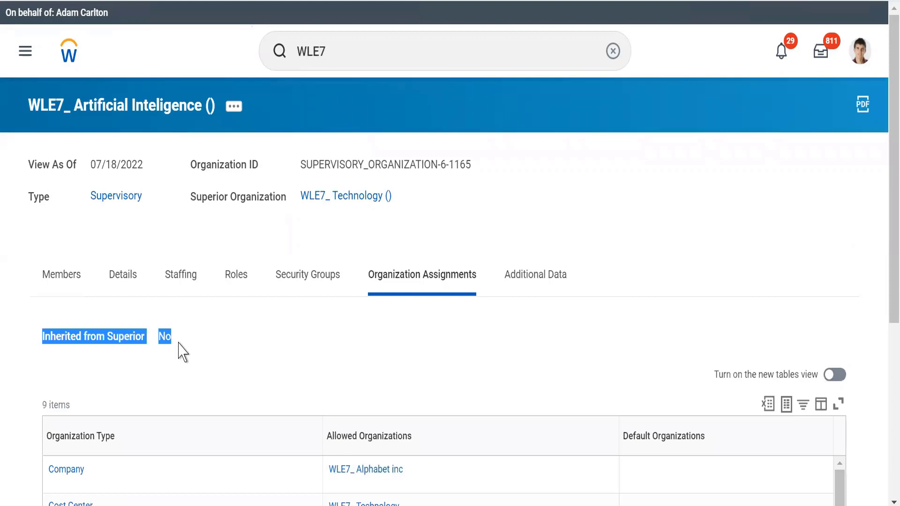
pyautogui.click(122, 281)
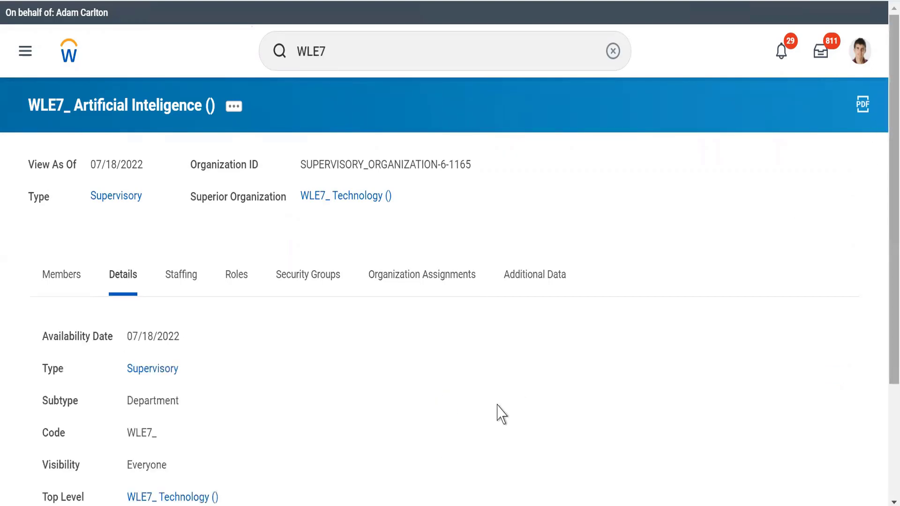
pyautogui.scroll(-3, 444, 449)
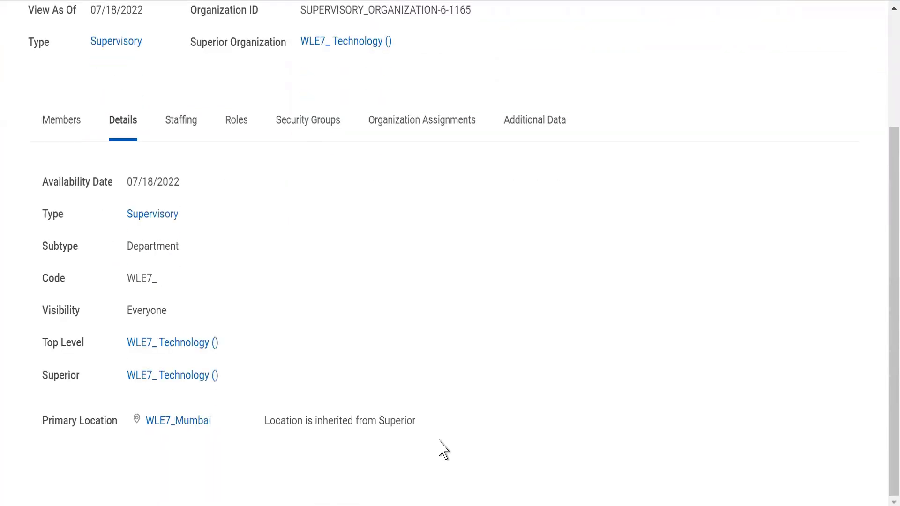
pyautogui.tripleClick(409, 424)
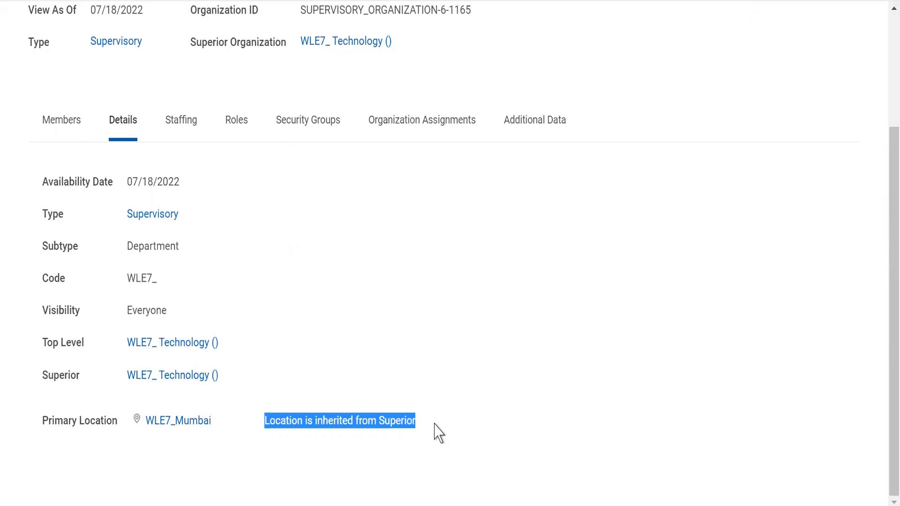
# Step: Review the allowed company in the organization assignments, and recheck the primary location inheritance in the organization's details
pyautogui.click(409, 132)
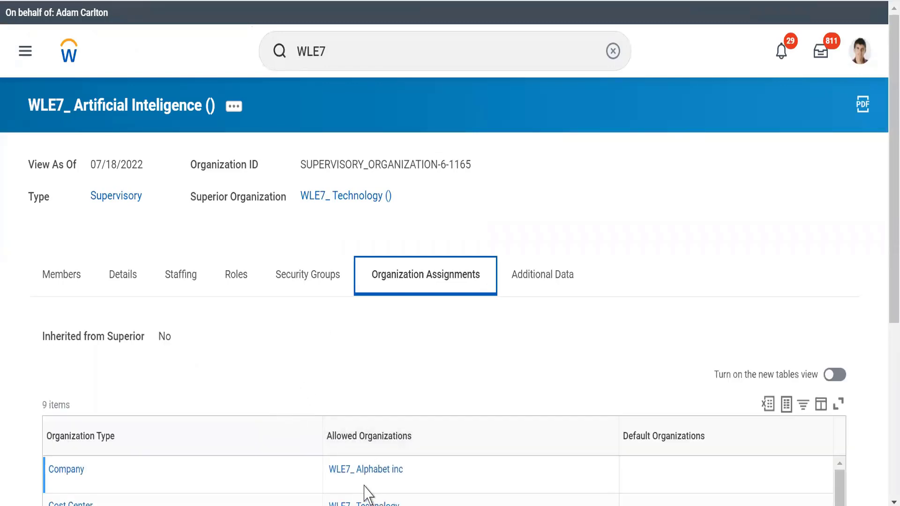
pyautogui.moveTo(345, 482)
pyautogui.click(109, 271)
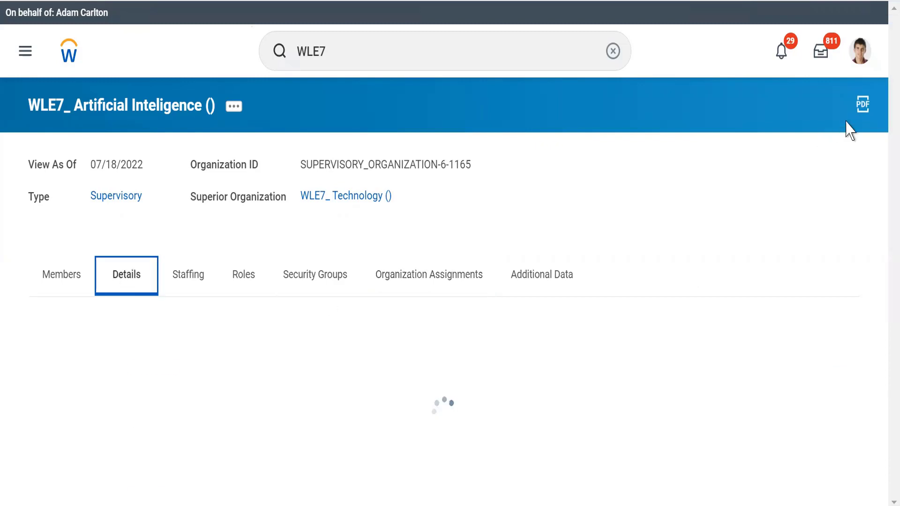
pyautogui.scroll(-3, 882, 206)
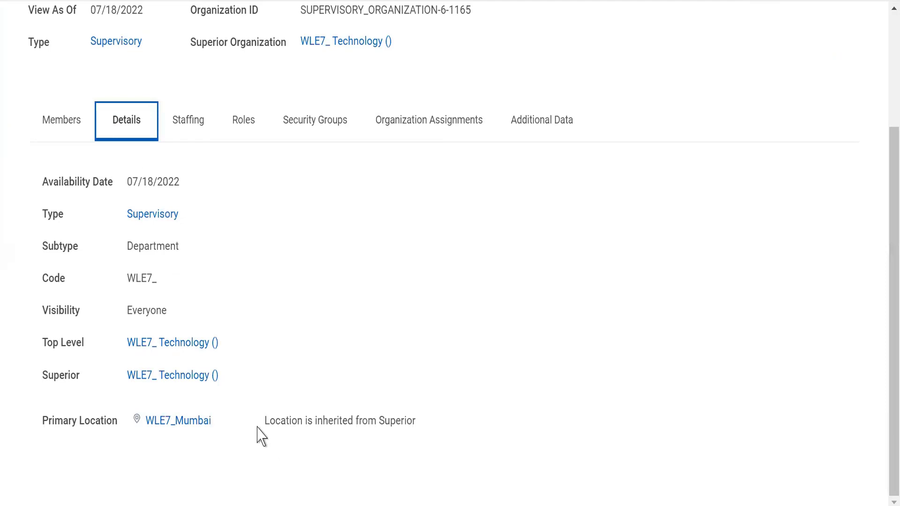
pyautogui.moveTo(257, 430); pyautogui.dragTo(432, 436)
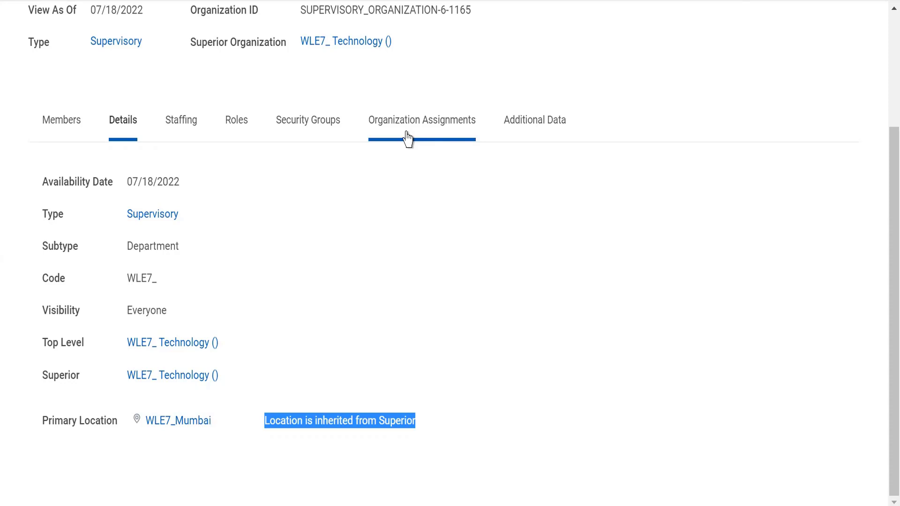
# Step: Open the superior organization WLE7_ Technology and check the primary location in its details
pyautogui.click(330, 51)
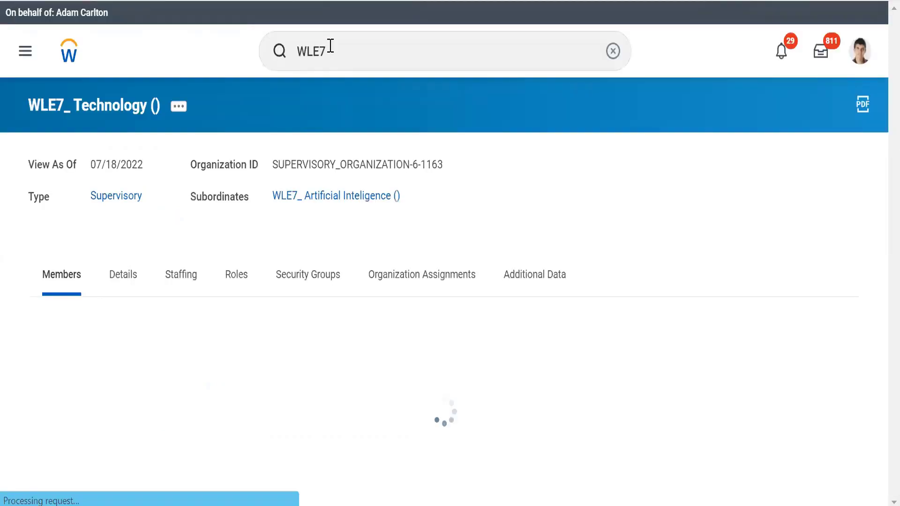
pyautogui.click(119, 281)
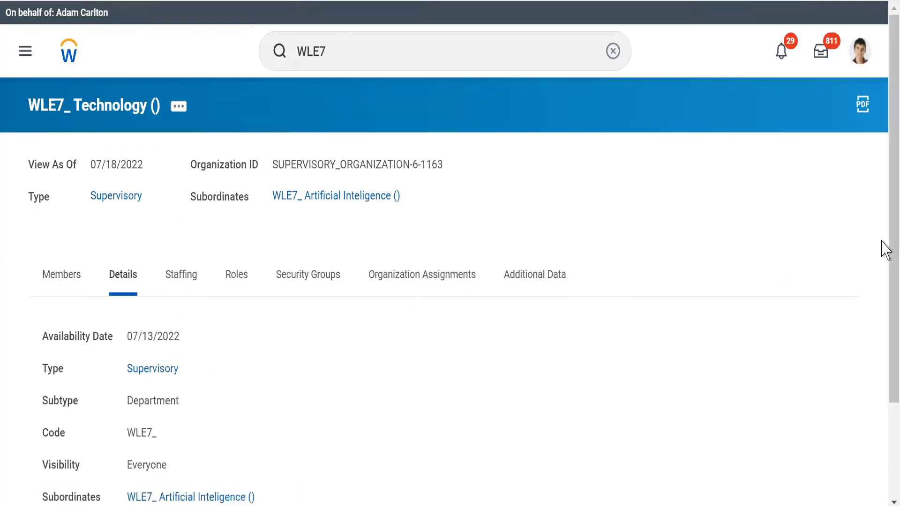
pyautogui.scroll(-3, 883, 435)
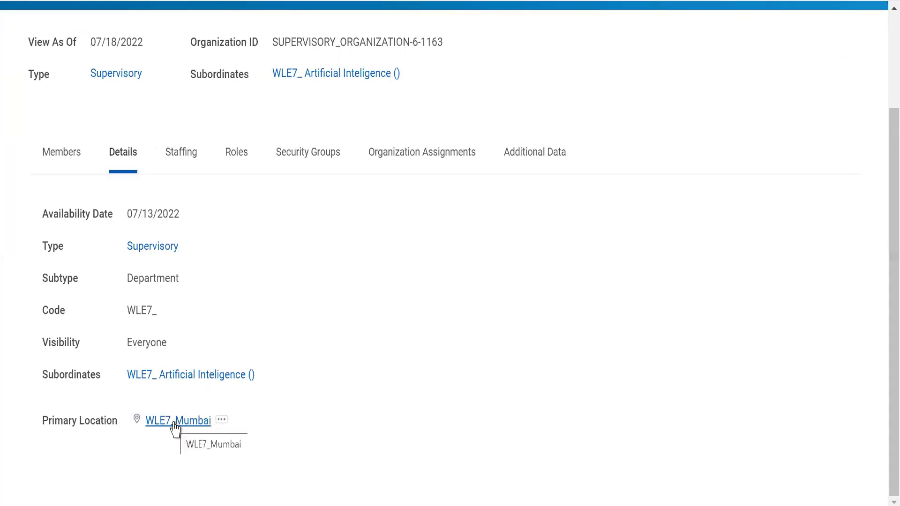
# Step: Return to the WLE7_ Artificial Inteligence subordinate, check its primary location inheritance and reopen its organization assignments
pyautogui.click(333, 74)
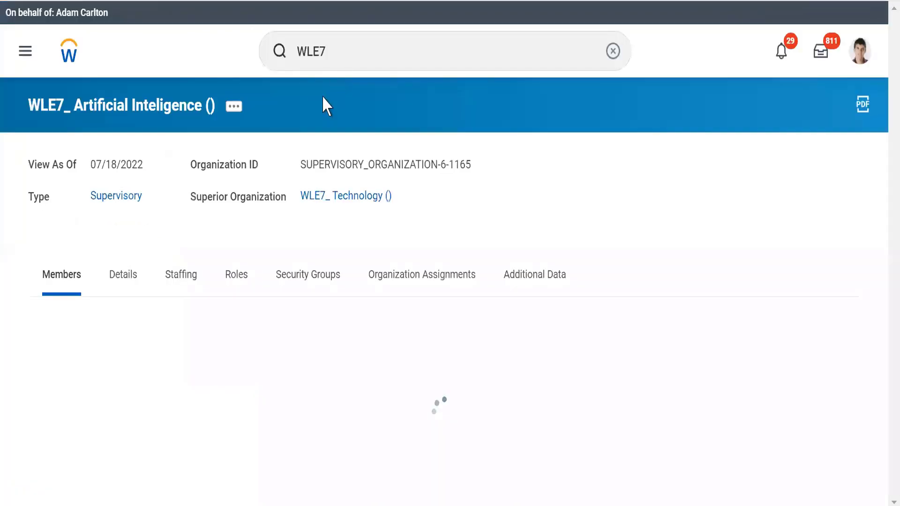
pyautogui.click(127, 274)
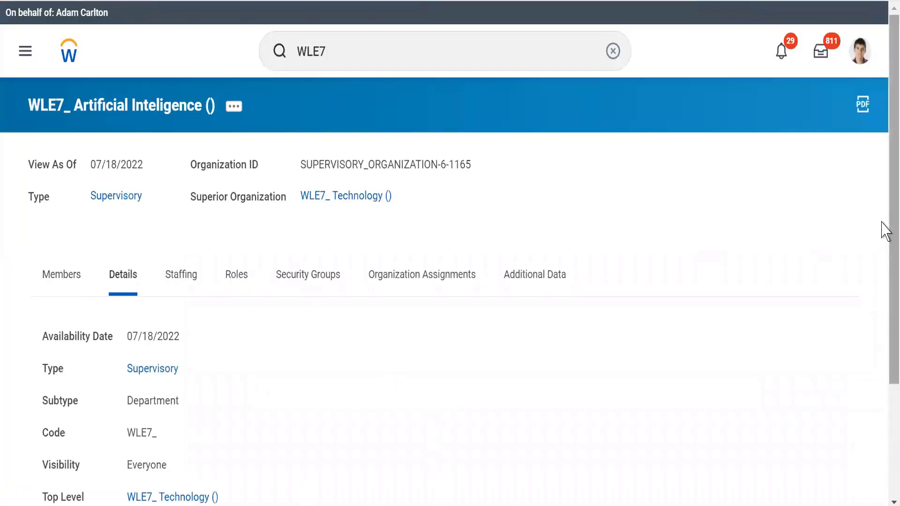
pyautogui.scroll(-3, 885, 317)
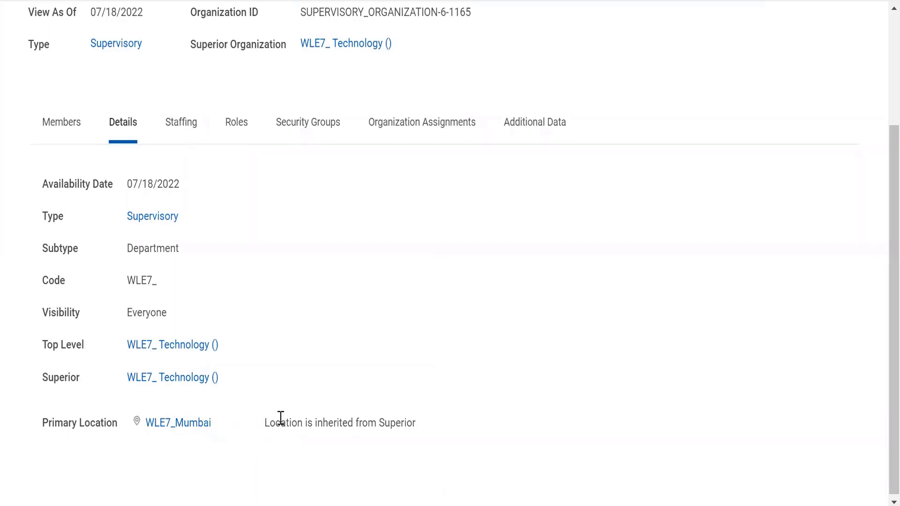
pyautogui.moveTo(266, 423); pyautogui.dragTo(473, 438)
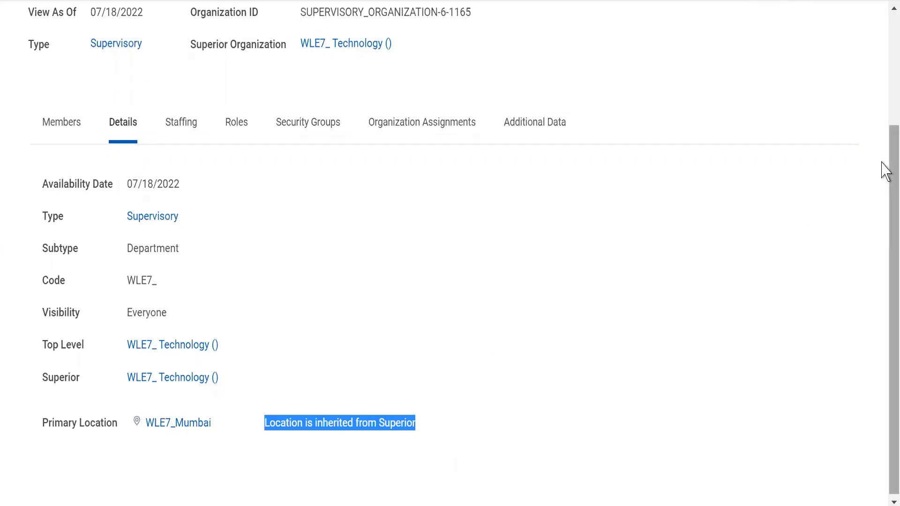
pyautogui.scroll(1, 884, 150)
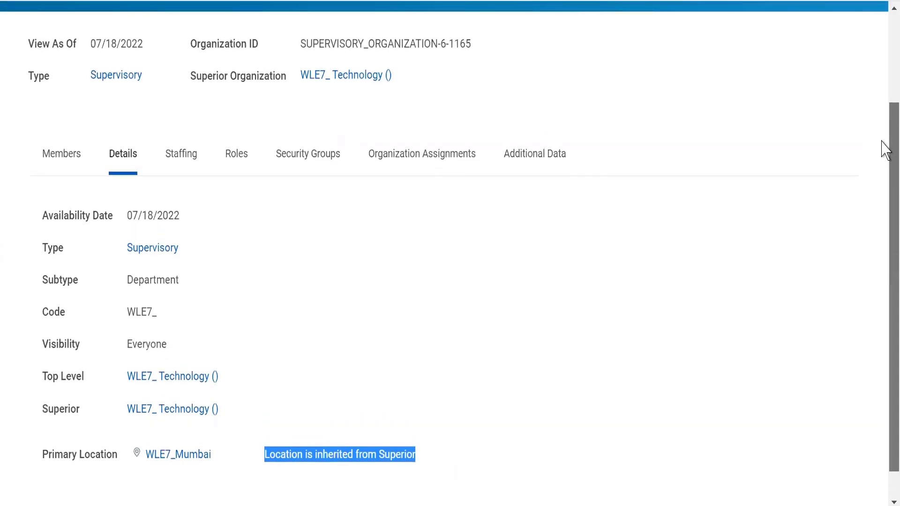
pyautogui.click(404, 152)
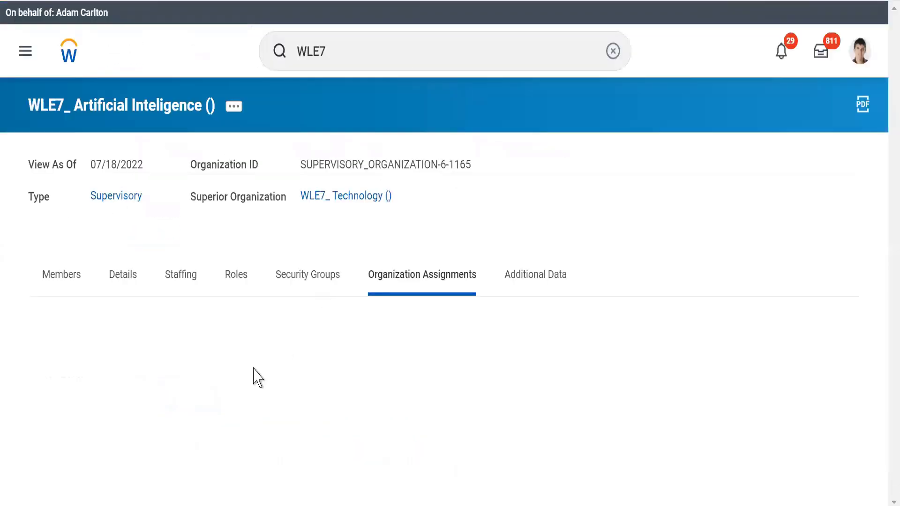
# Step: Open the superior organization WLE7_ Technology and check whether its organization assignments are inherited from a superior
pyautogui.click(336, 197)
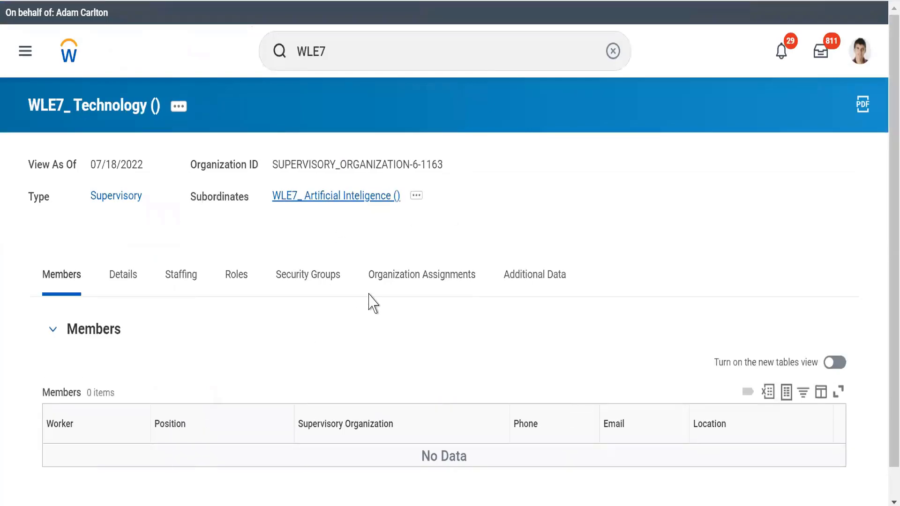
pyautogui.click(401, 281)
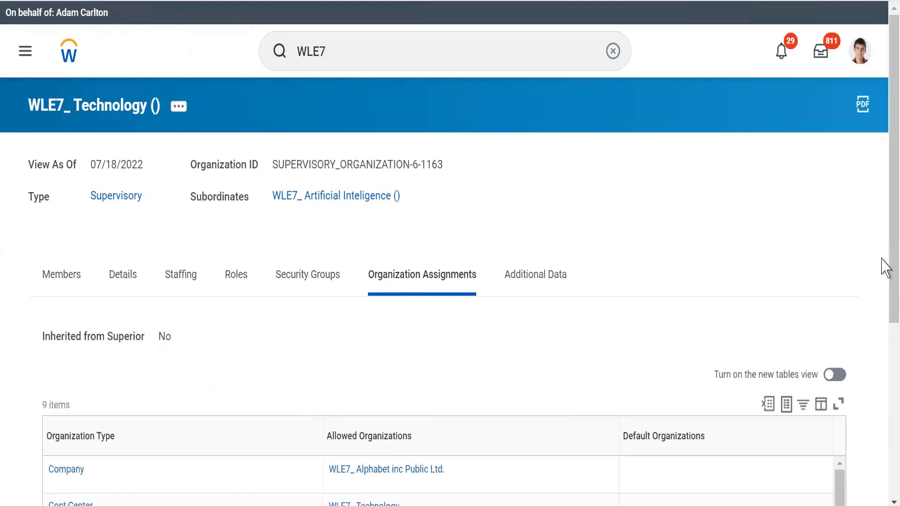
pyautogui.moveTo(881, 247); pyautogui.dragTo(881, 356)
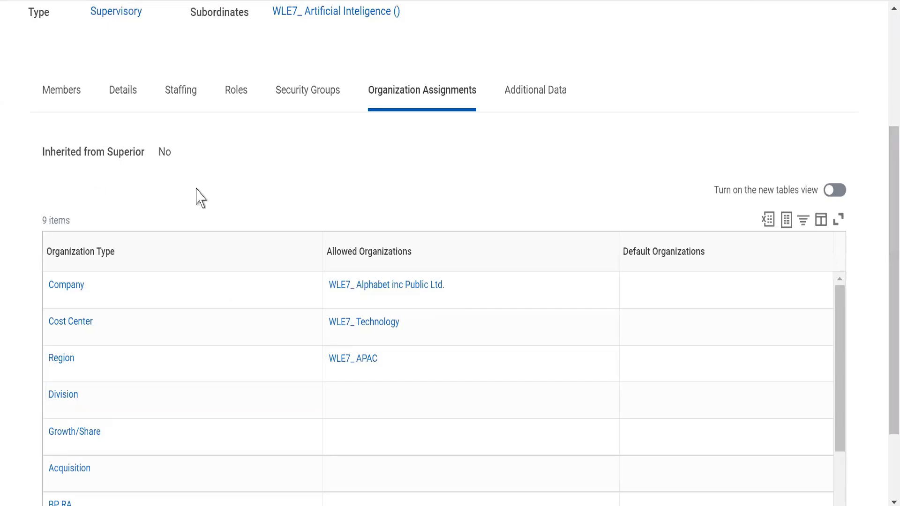
pyautogui.moveTo(157, 153); pyautogui.dragTo(186, 146)
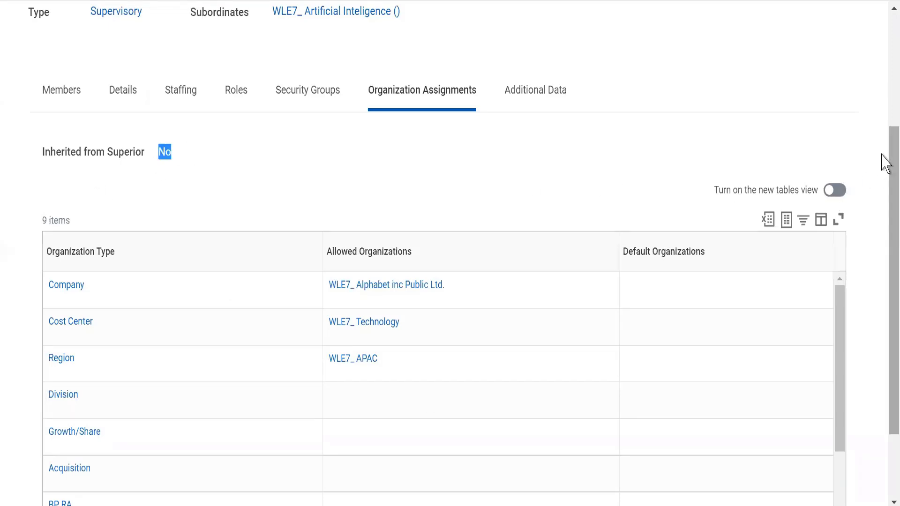
pyautogui.moveTo(883, 159)
pyautogui.mouseDown()
pyautogui.moveTo(884, 71)
pyautogui.moveTo(882, 159)
pyautogui.mouseUp()
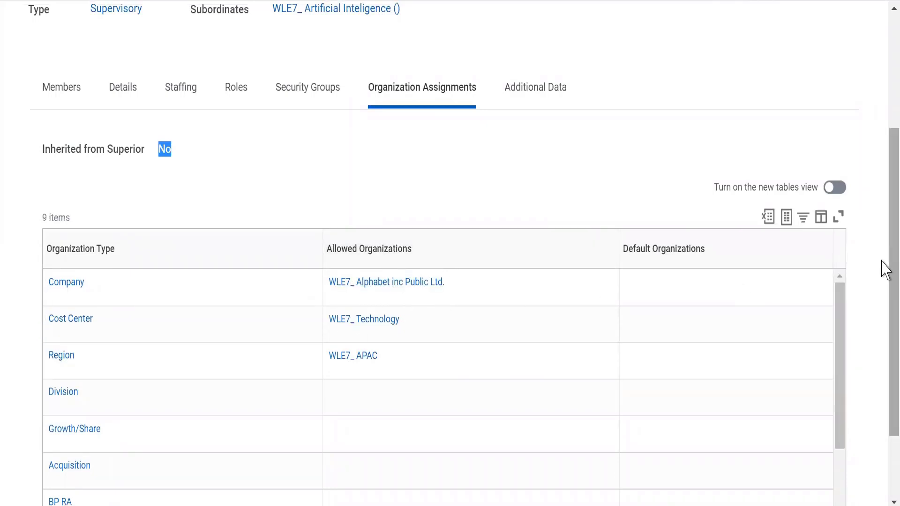
pyautogui.moveTo(885, 273); pyautogui.dragTo(886, 202)
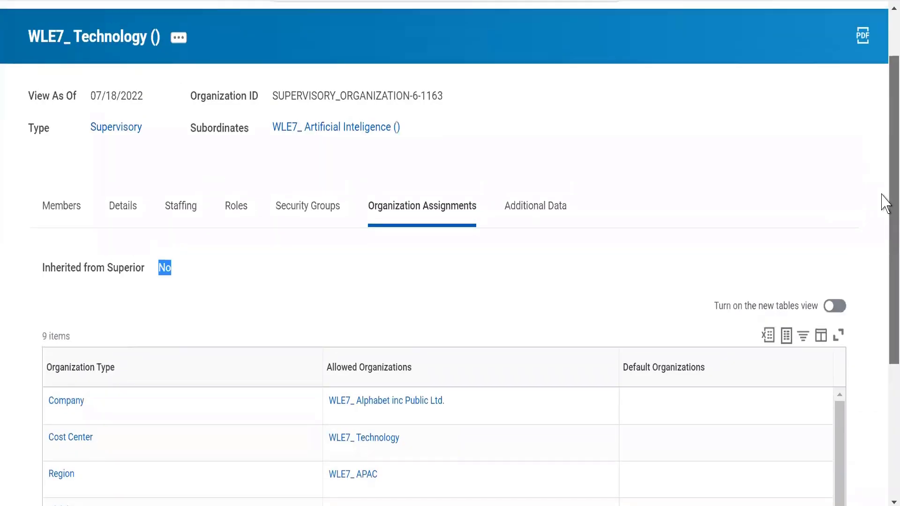
# Step: Return to the WLE7_ Artificial Inteligence subordinate, check whether its organization assignments are inherited, and show its members
pyautogui.click(328, 128)
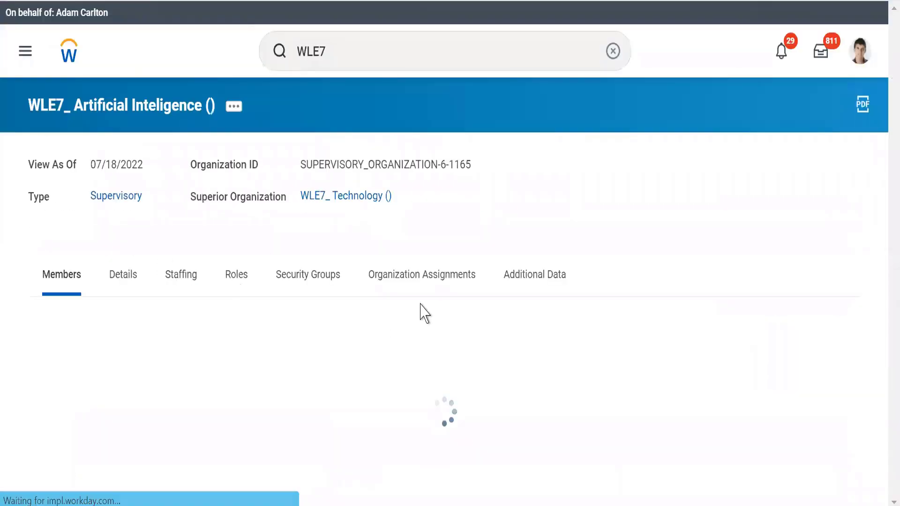
pyautogui.click(408, 280)
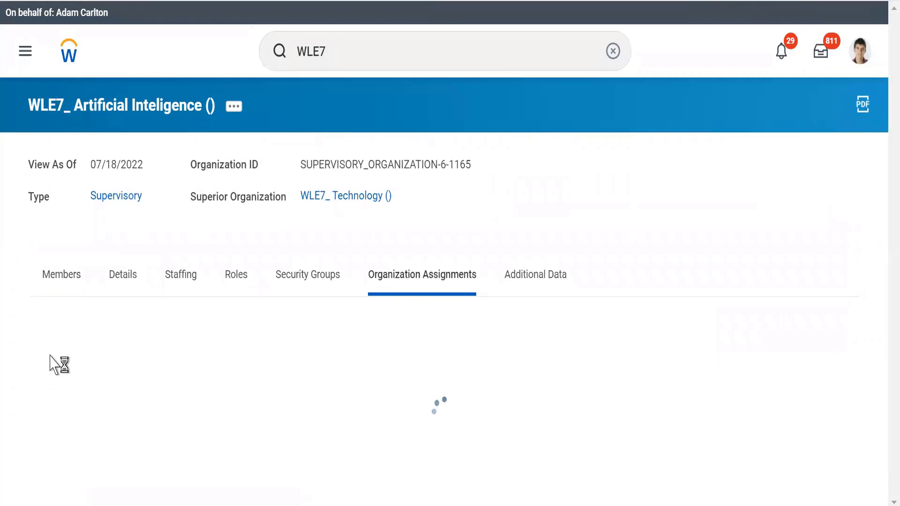
pyautogui.doubleClick(163, 336)
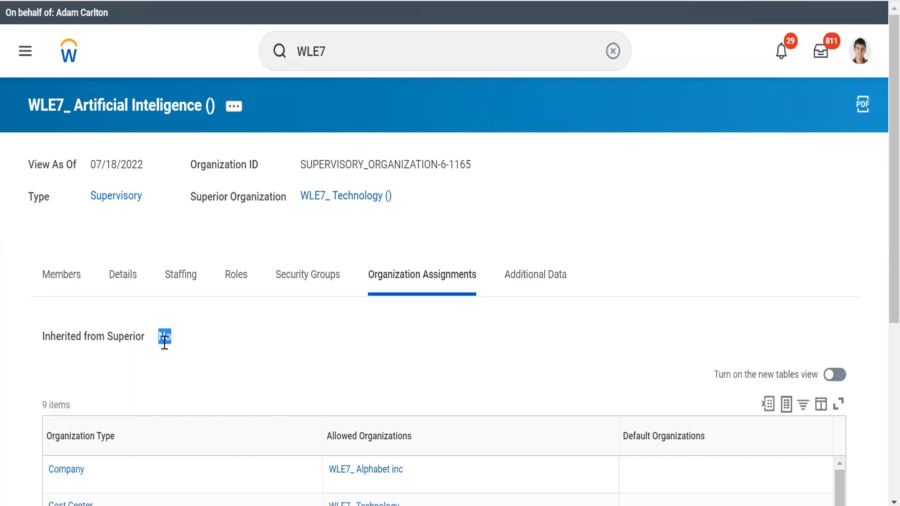
pyautogui.click(243, 227)
pyautogui.click(58, 279)
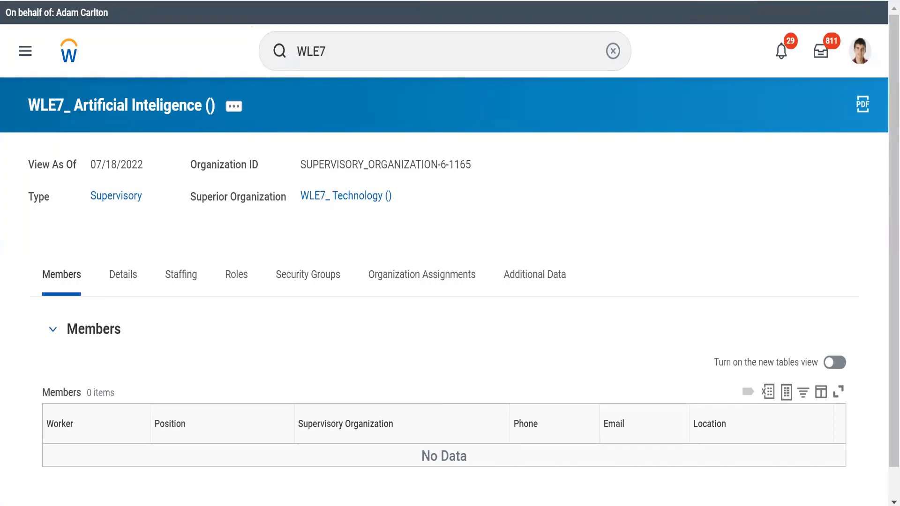
# Step: Switch to the Sup org workbook in Excel and review the header row from Location back to Emp Name
pyautogui.hotkey('alt', 'Tab')
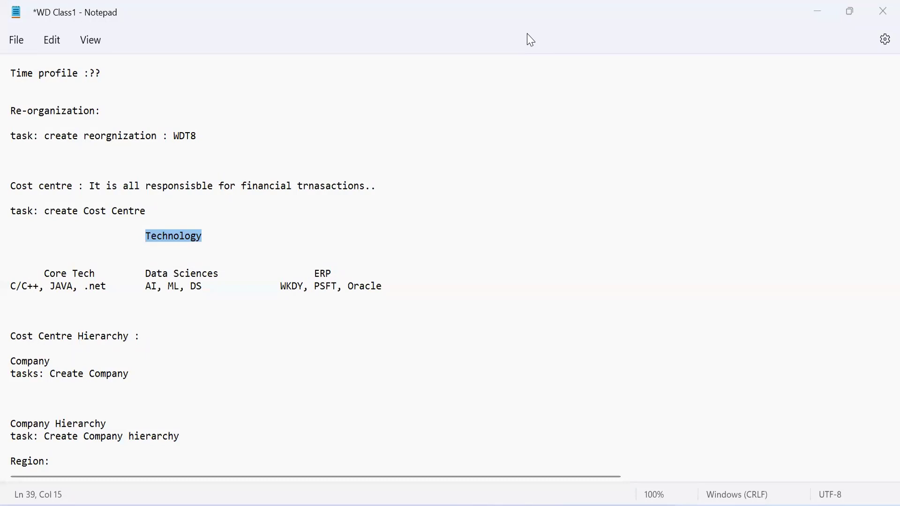
pyautogui.hotkey('alt', 'Tab')
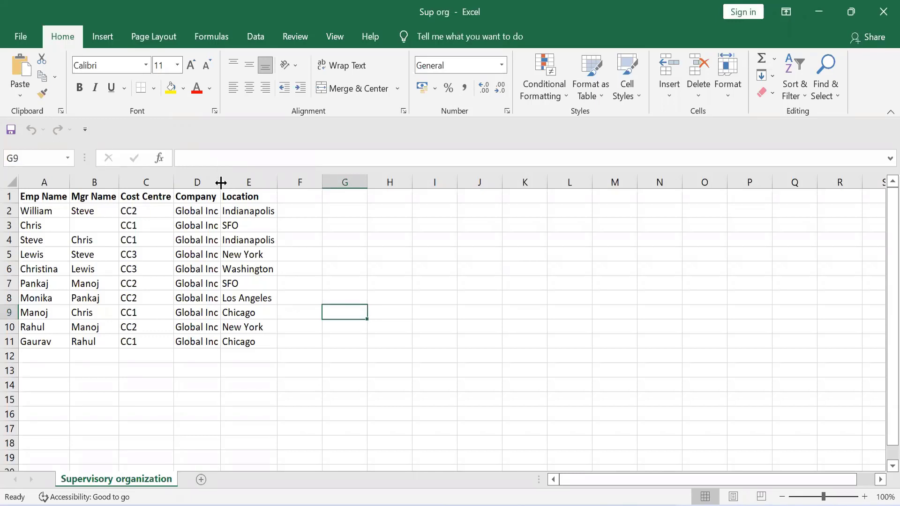
pyautogui.click(260, 200)
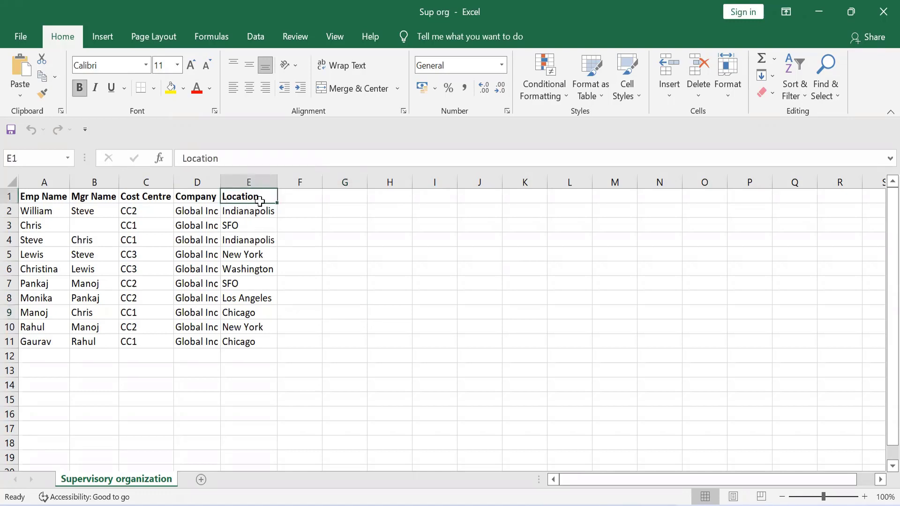
pyautogui.press('Left')
pyautogui.press('Left')
pyautogui.press('Left')
pyautogui.press('Left')
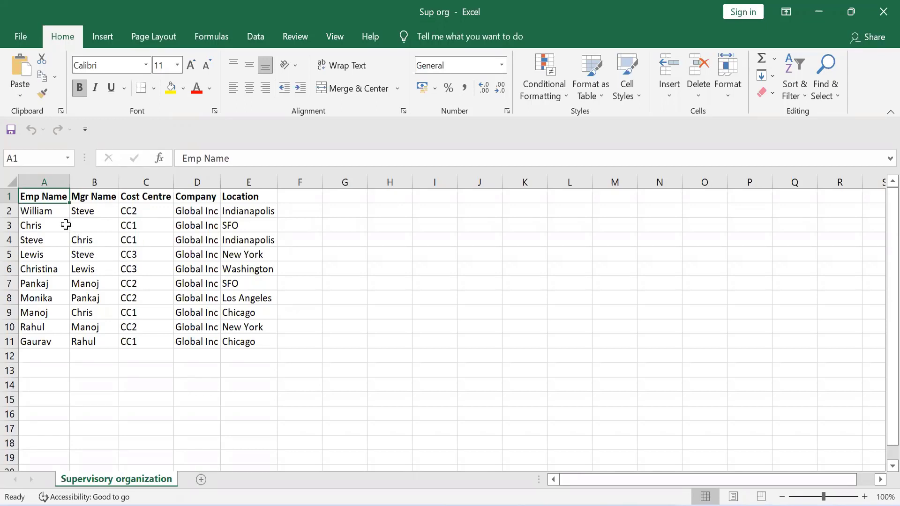
# Step: Go through the employee names and their manager names in the Supervisory organization sheet
pyautogui.click(51, 214)
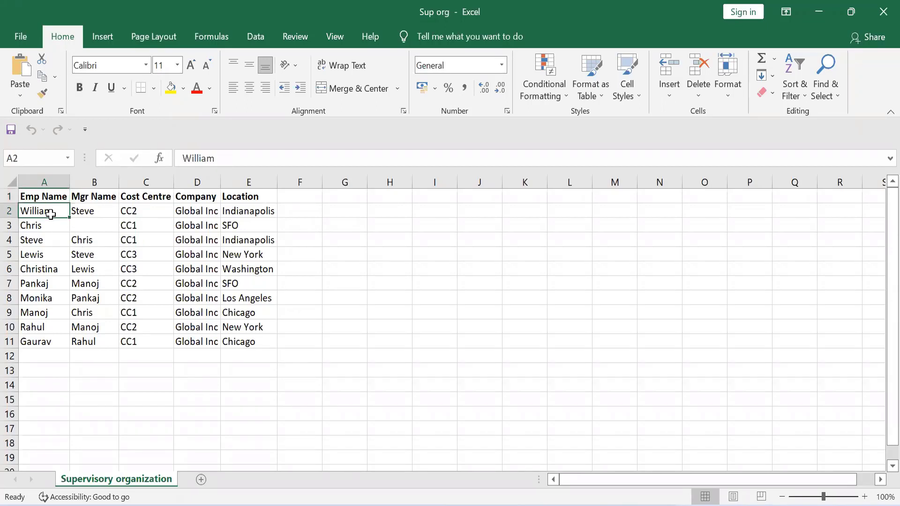
pyautogui.press('Down')
pyautogui.press('Down')
pyautogui.press('Down')
pyautogui.press('Down')
pyautogui.press('Down')
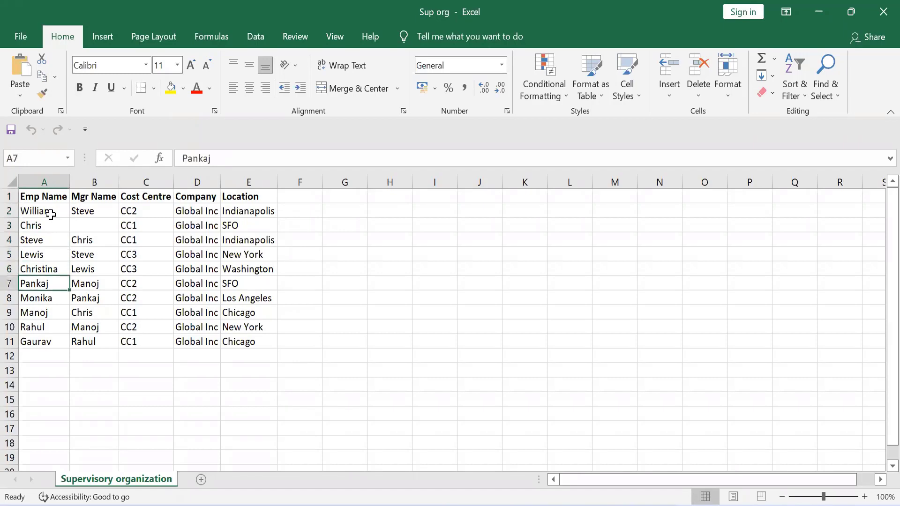
pyautogui.press('Down')
pyautogui.press('Down')
pyautogui.press('Down')
pyautogui.press('Down')
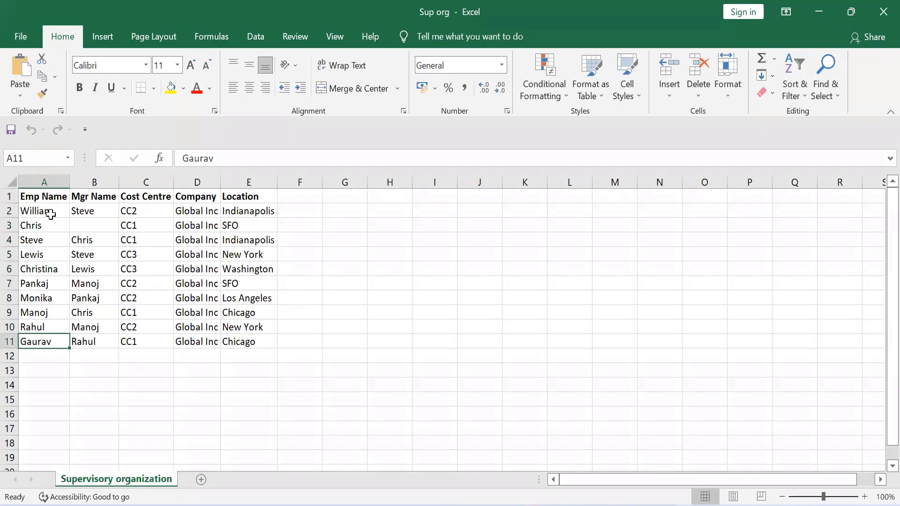
pyautogui.press('Right')
pyautogui.press('Up')
pyautogui.press('Up')
pyautogui.press('Up')
pyautogui.press('Up')
pyautogui.press('Up')
pyautogui.press('Up')
pyautogui.press('Up')
pyautogui.press('Up')
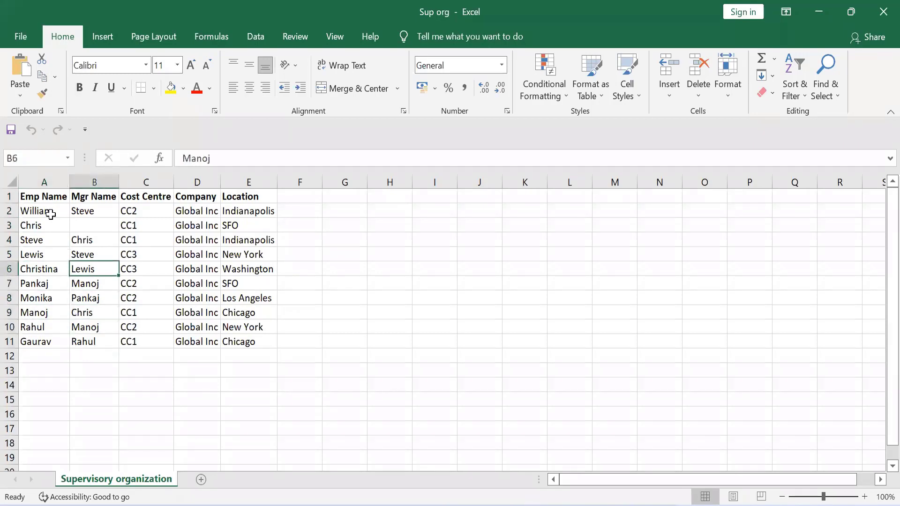
pyautogui.press('Up')
pyautogui.press('Right')
pyautogui.press('Right')
pyautogui.press('Right')
pyautogui.press('Right')
pyautogui.press('Right')
pyautogui.press('Right')
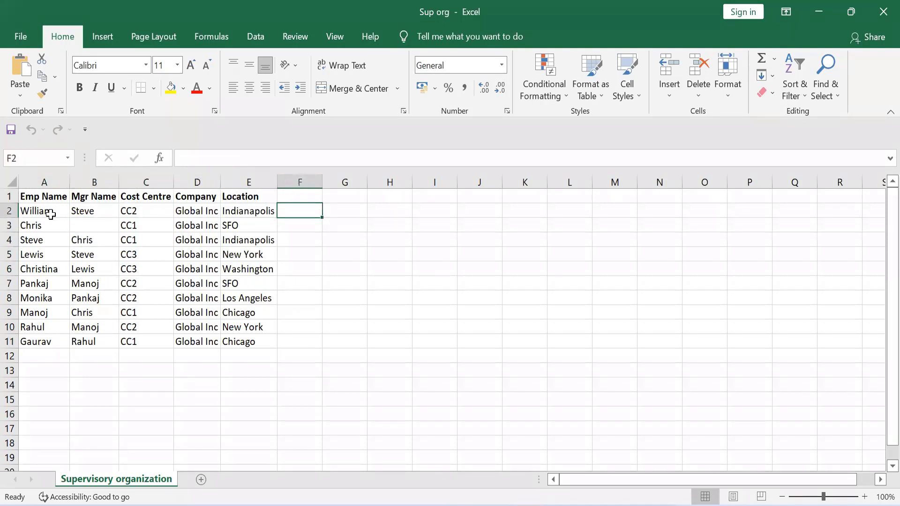
pyautogui.press('Right')
pyautogui.press('Right')
pyautogui.press('Down')
pyautogui.press('Down')
pyautogui.press('Down')
pyautogui.press('Down')
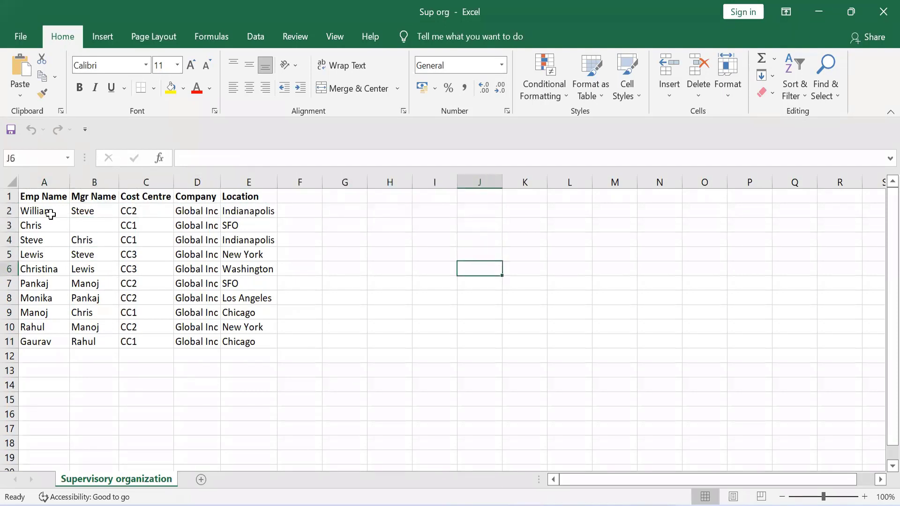
pyautogui.press('Up')
pyautogui.press('Down')
pyautogui.press('Down')
pyautogui.press('Up')
pyautogui.press('Left')
pyautogui.press('Right')
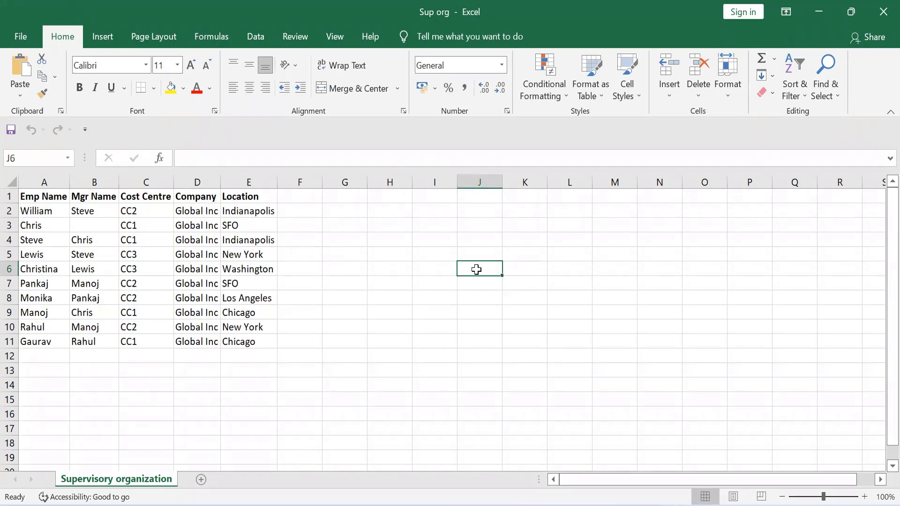
# Step: Enter the name of the employee who has no manager in cell J7 as the top of the hierarchy
pyautogui.click(93, 226)
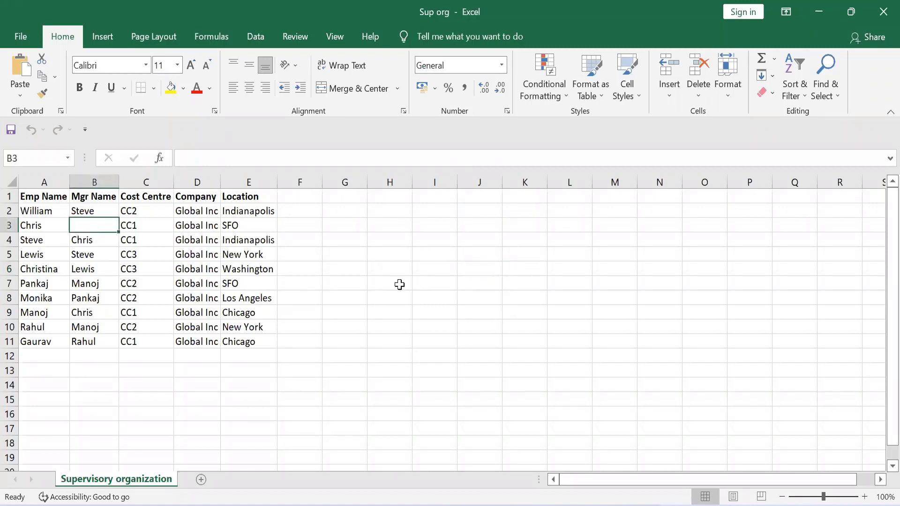
pyautogui.click(474, 254)
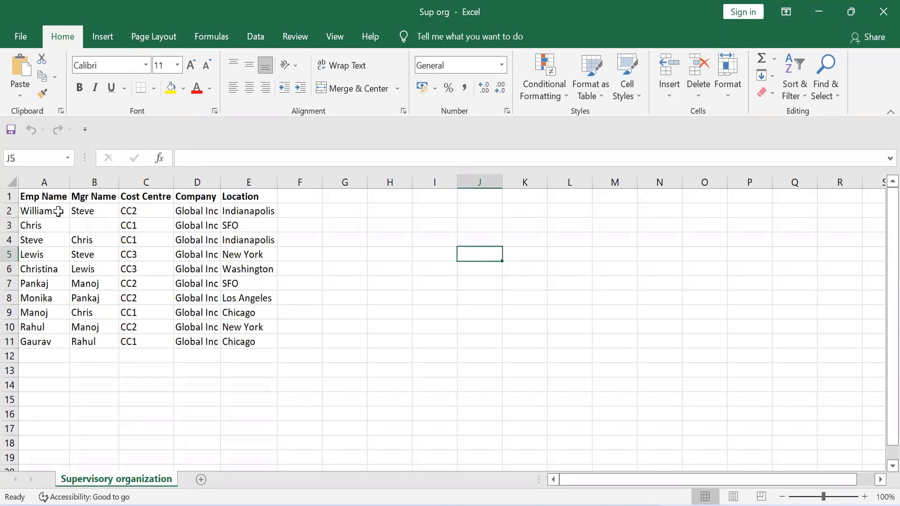
pyautogui.click(31, 227)
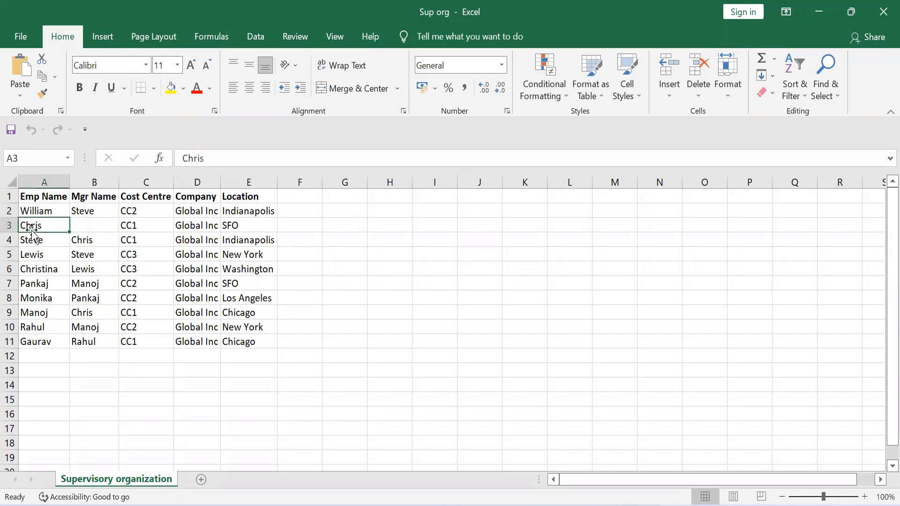
pyautogui.click(90, 220)
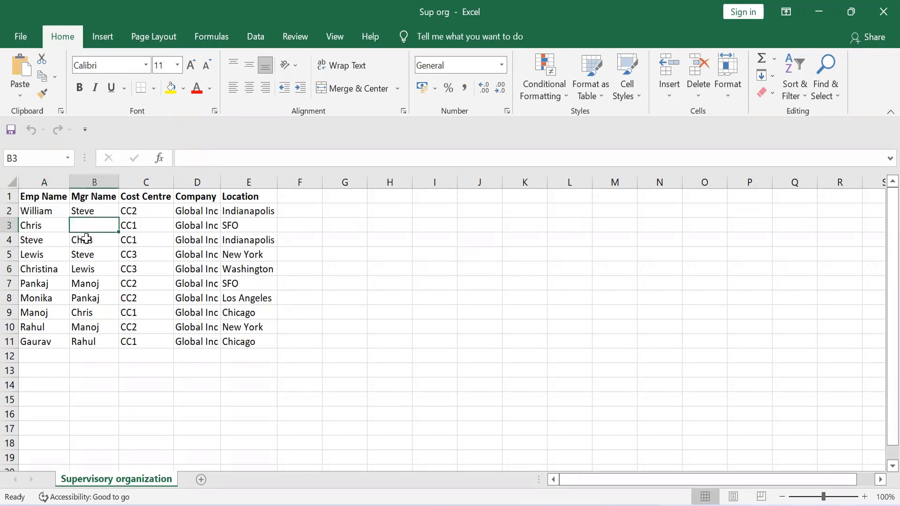
pyautogui.click(86, 239)
pyautogui.click(87, 226)
pyautogui.click(479, 287)
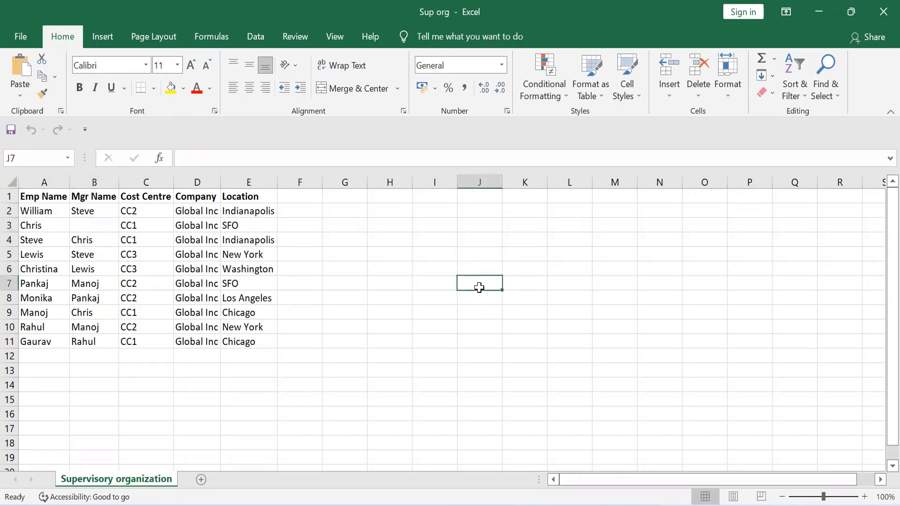
pyautogui.write('Chris')
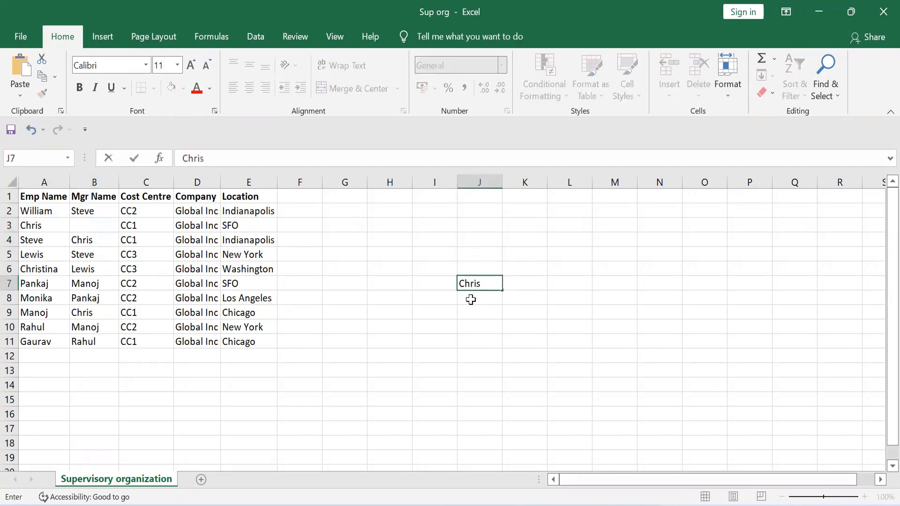
pyautogui.press('Return')
pyautogui.click(440, 300)
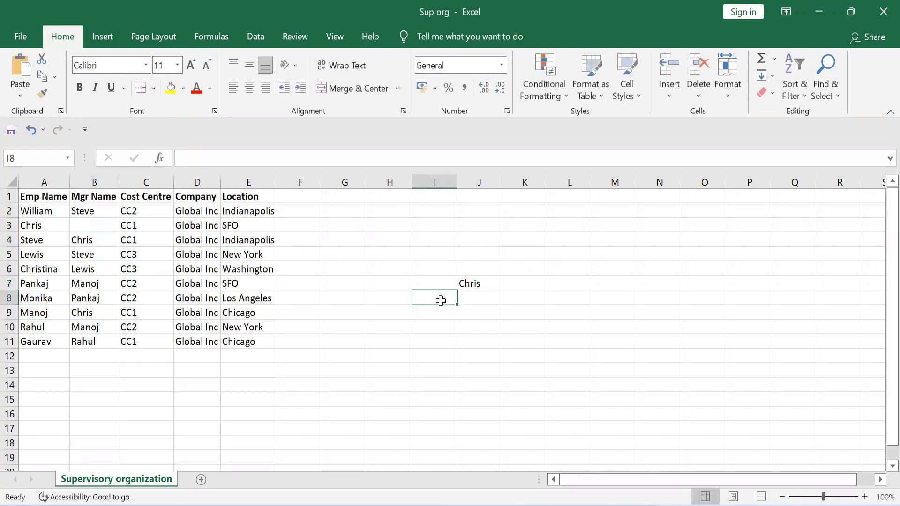
# Step: Compare the employee and manager names in rows 2 to 4 to identify who reports to the top of the hierarchy
pyautogui.click(40, 210)
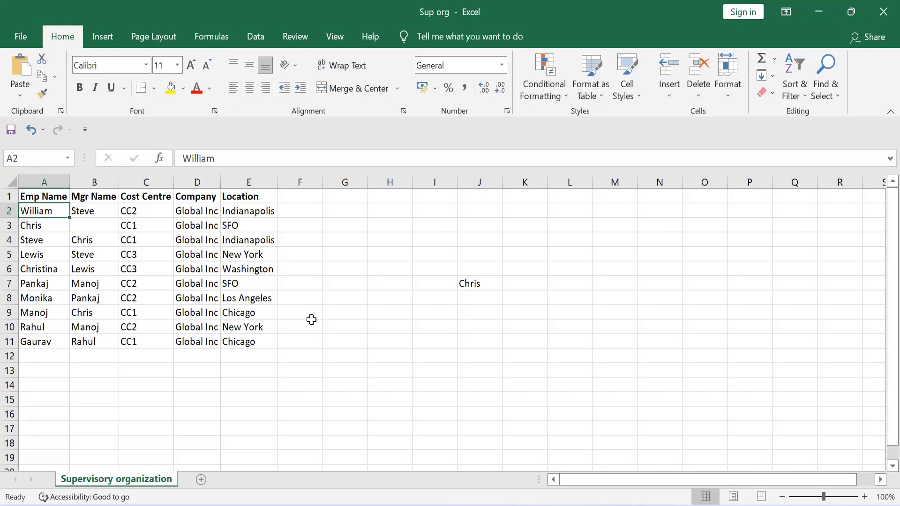
pyautogui.click(429, 300)
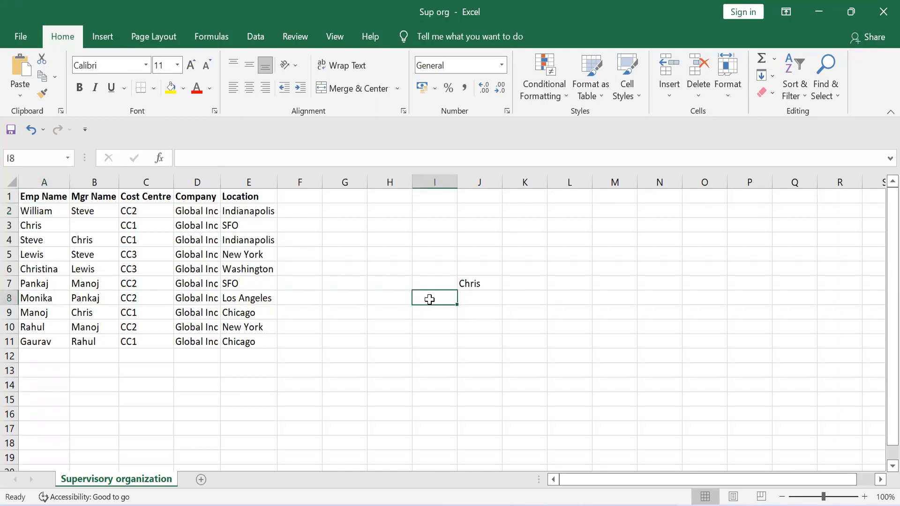
pyautogui.click(38, 212)
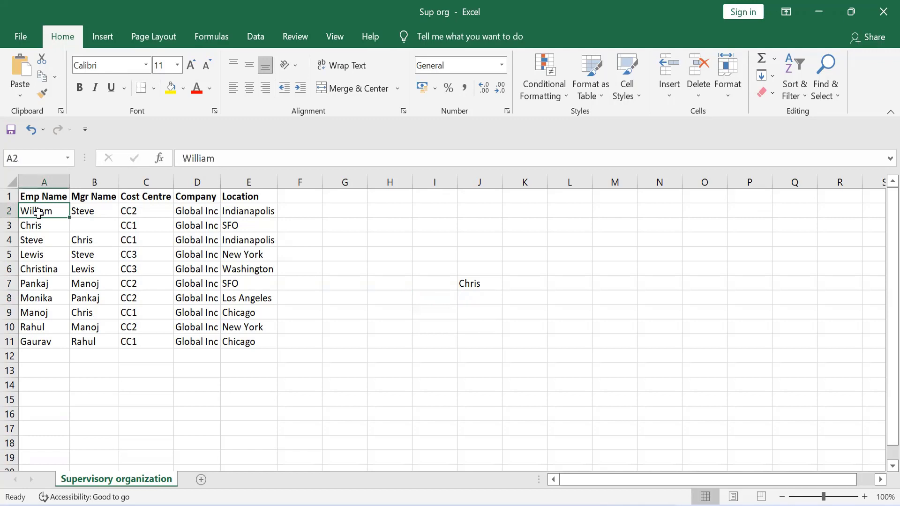
pyautogui.press('Down')
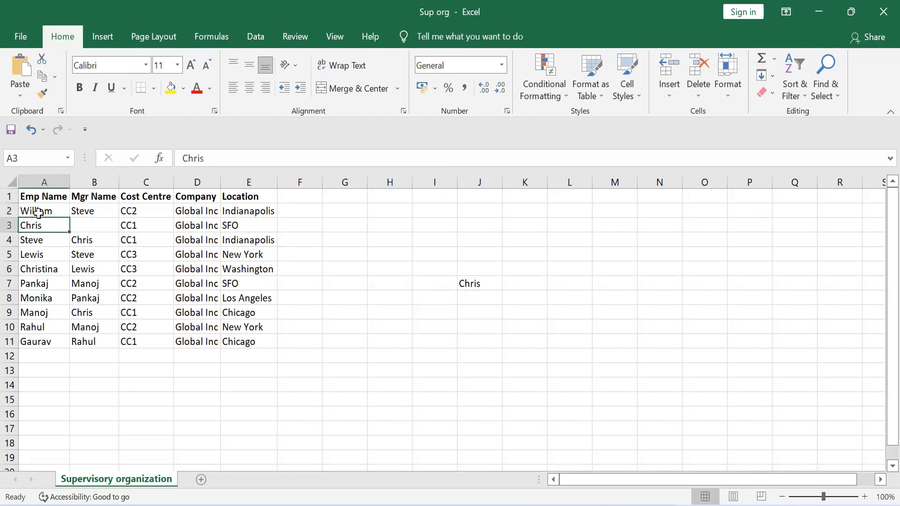
pyautogui.press('Right')
pyautogui.press('Left')
pyautogui.press('Right')
pyautogui.press('Left')
pyautogui.press('Down')
pyautogui.press('Up')
pyautogui.press('Down')
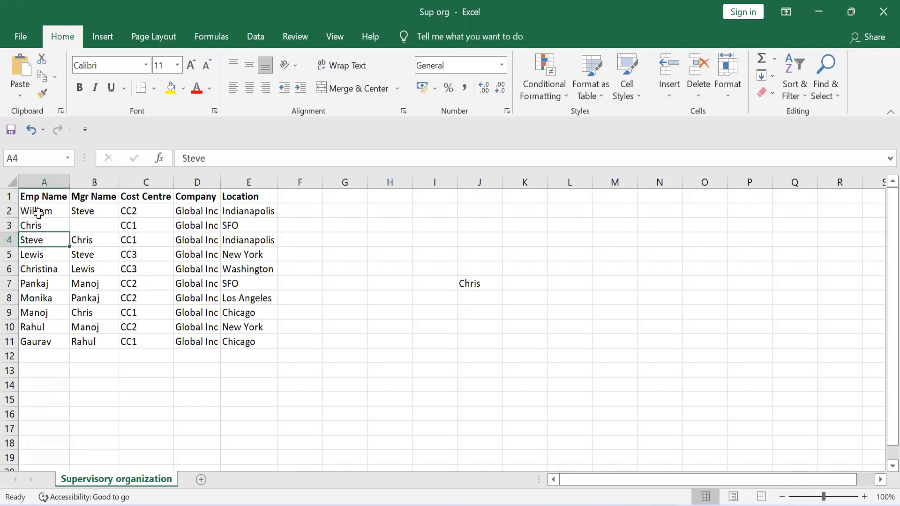
pyautogui.press('Up')
pyautogui.press('Up')
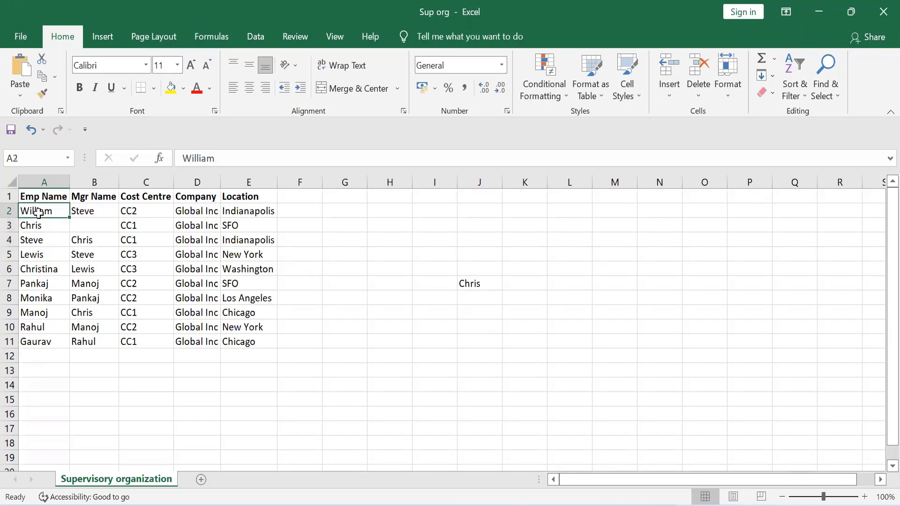
pyautogui.press('Down')
pyautogui.press('Up')
pyautogui.press('Down')
pyautogui.press('Down')
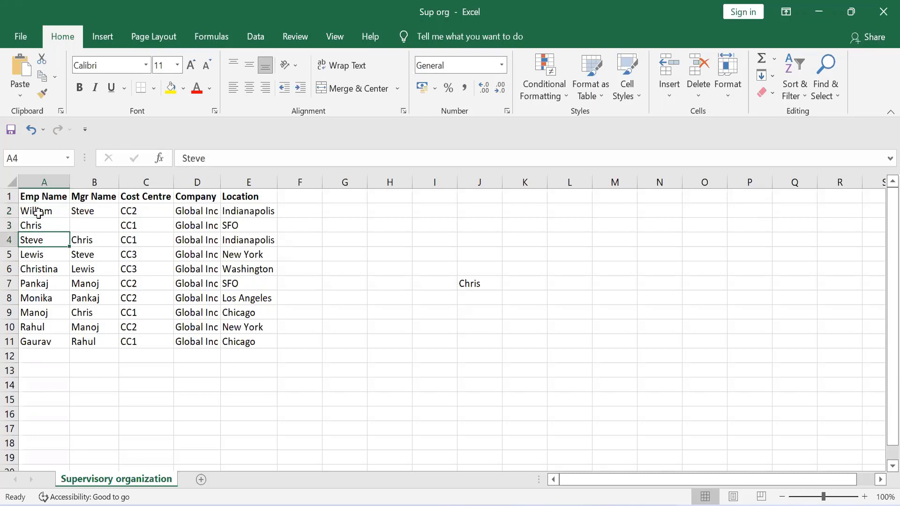
pyautogui.press('Right')
pyautogui.press('Left')
pyautogui.press('Right')
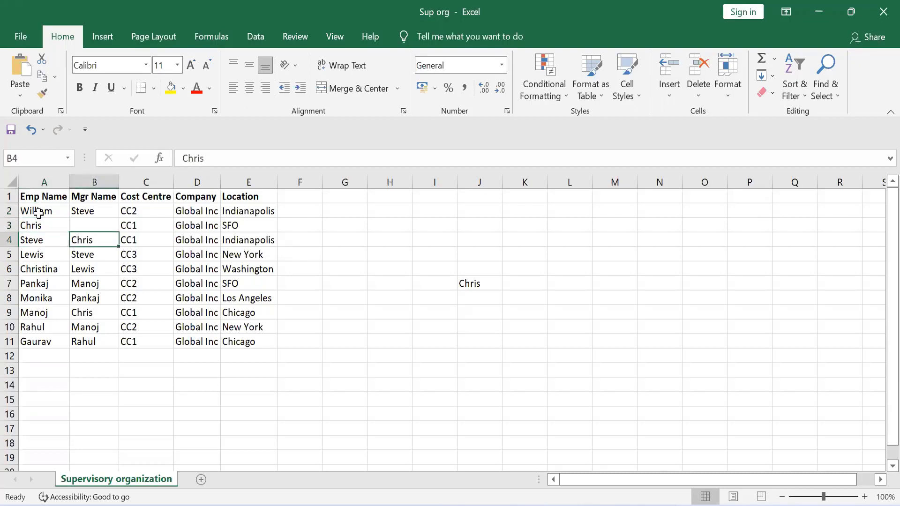
# Step: Enter the name of the employee from row 4 in cell I8, one level below the top of the hierarchy
pyautogui.press('Right')
pyautogui.press('Right')
pyautogui.press('Right')
pyautogui.press('Right')
pyautogui.press('Right')
pyautogui.press('Right')
pyautogui.press('Right')
pyautogui.press('Right')
pyautogui.press('Down')
pyautogui.press('Down')
pyautogui.press('Down')
pyautogui.press('Down')
pyautogui.press('Left')
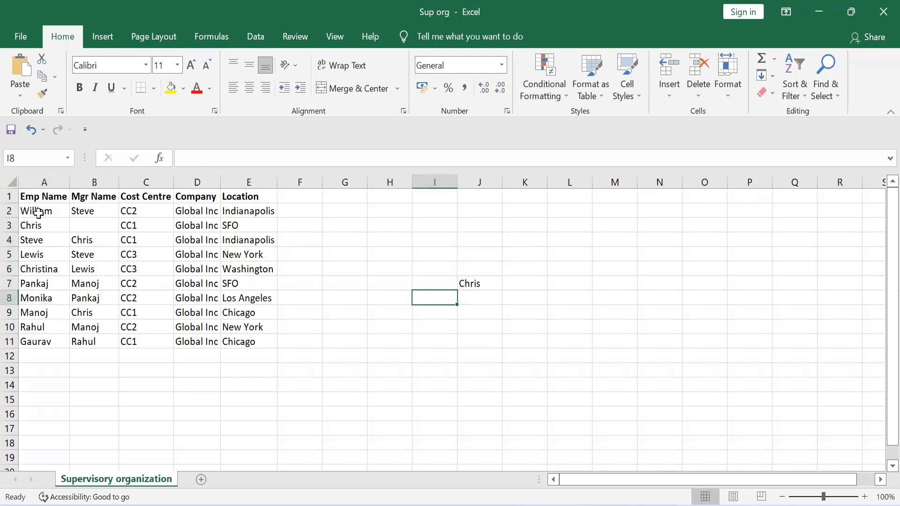
pyautogui.write('Steve')
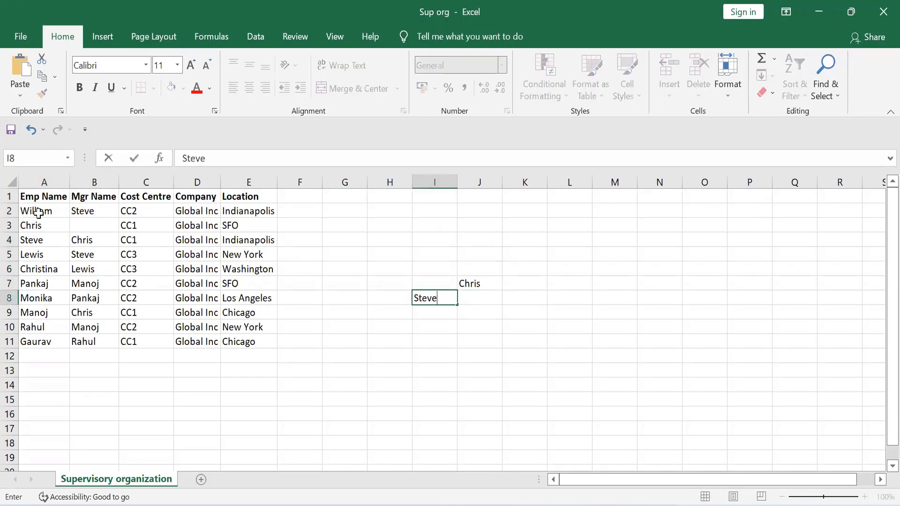
pyautogui.press('Return')
# Step: Check the employees in rows 4 to 6 and their managers to see who reports to the person in I8
pyautogui.press('Up')
pyautogui.press('Left')
pyautogui.press('Left')
pyautogui.press('Left')
pyautogui.press('Left')
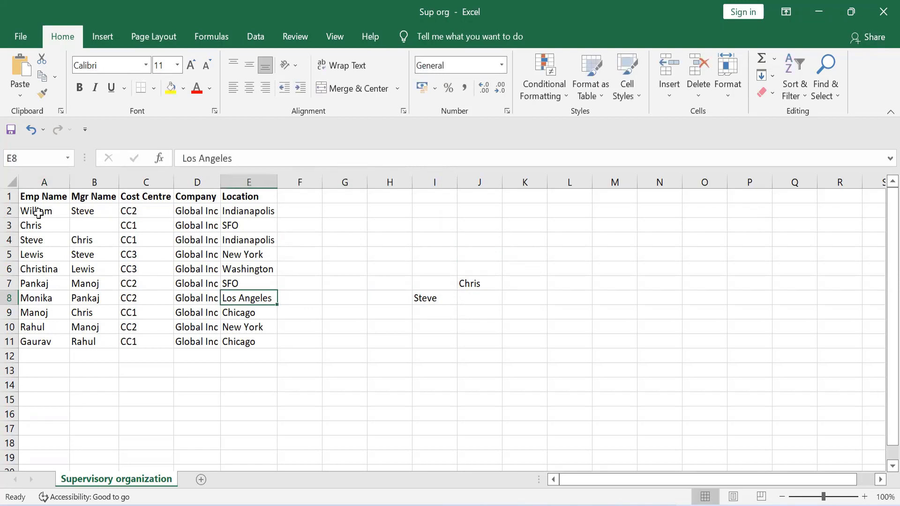
pyautogui.press('Left')
pyautogui.press('Left')
pyautogui.press('Left')
pyautogui.press('Left')
pyautogui.press('Up')
pyautogui.press('Up')
pyautogui.press('Up')
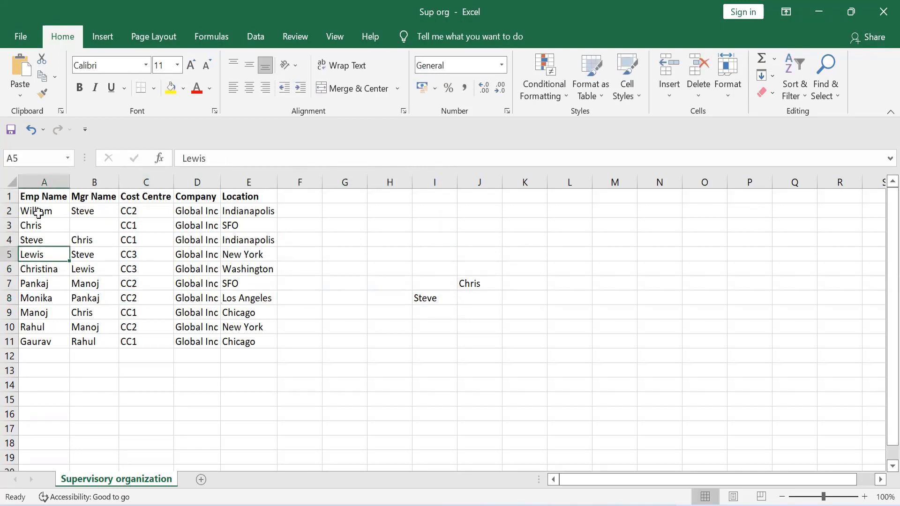
pyautogui.press('Up')
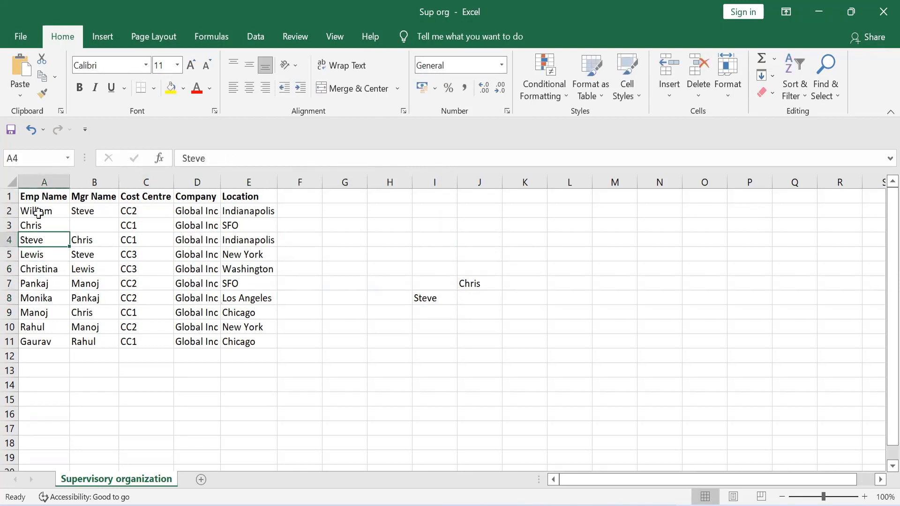
pyautogui.press('Down')
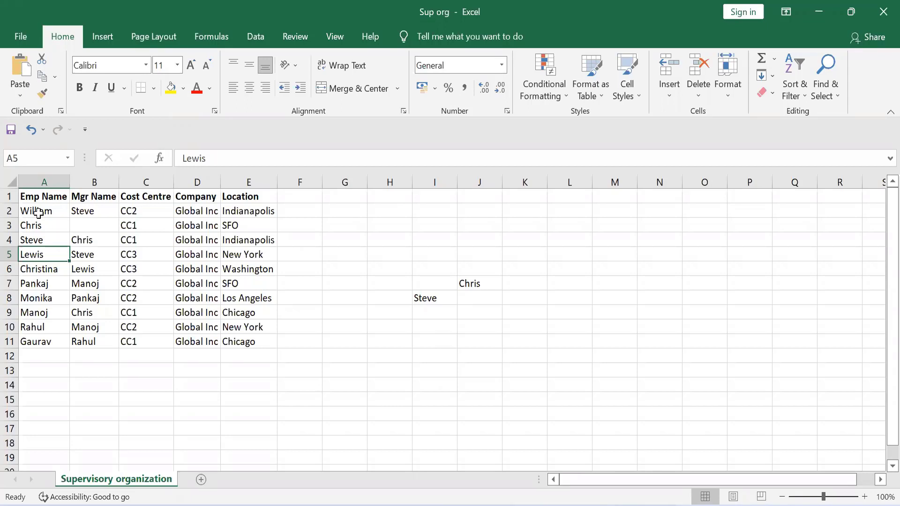
pyautogui.press('Right')
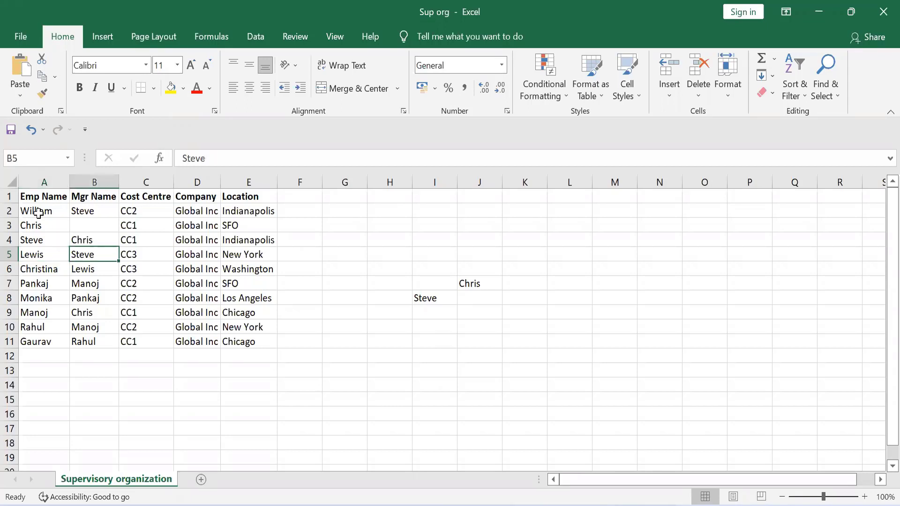
pyautogui.press('Down')
pyautogui.press('Up')
pyautogui.press('Down')
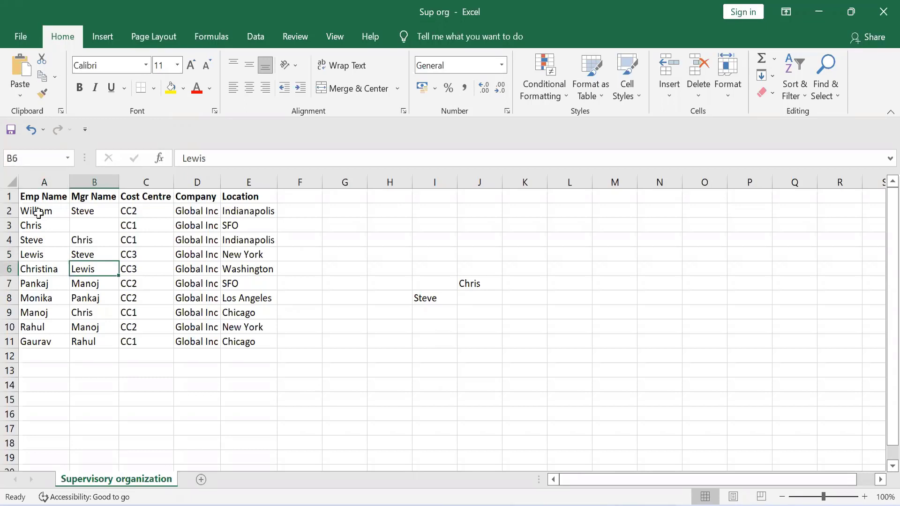
pyautogui.press('Up')
pyautogui.press('Left')
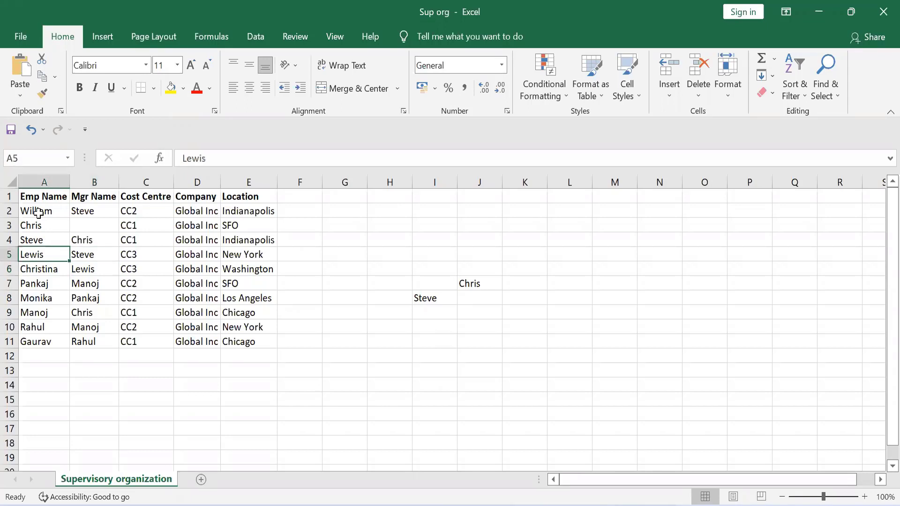
# Step: Enter the name of the employee from row 5 in cell H9, one level below their manager in I8
pyautogui.press('Right')
pyautogui.press('Right')
pyautogui.press('Right')
pyautogui.press('Right')
pyautogui.press('Right')
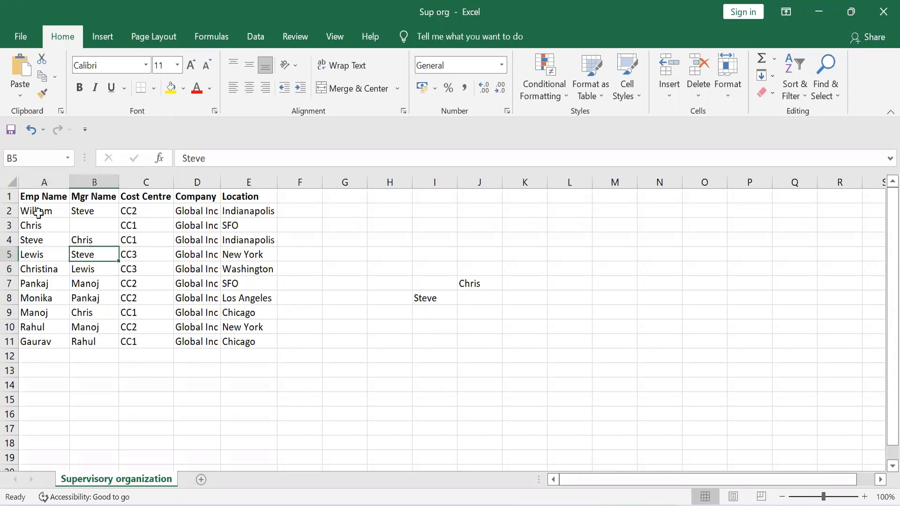
pyautogui.press('Down')
pyautogui.press('Down')
pyautogui.press('Down')
pyautogui.press('Right')
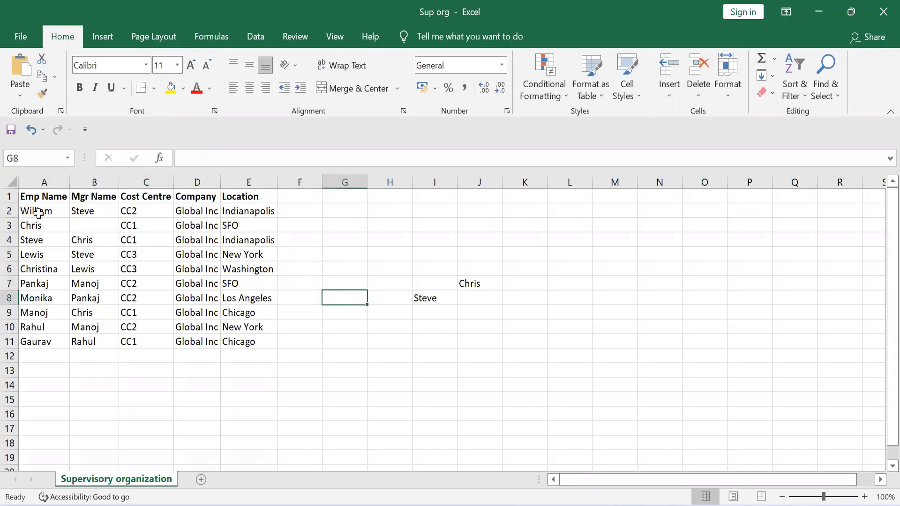
pyautogui.press('Down')
pyautogui.press('Right')
pyautogui.write('Lewis')
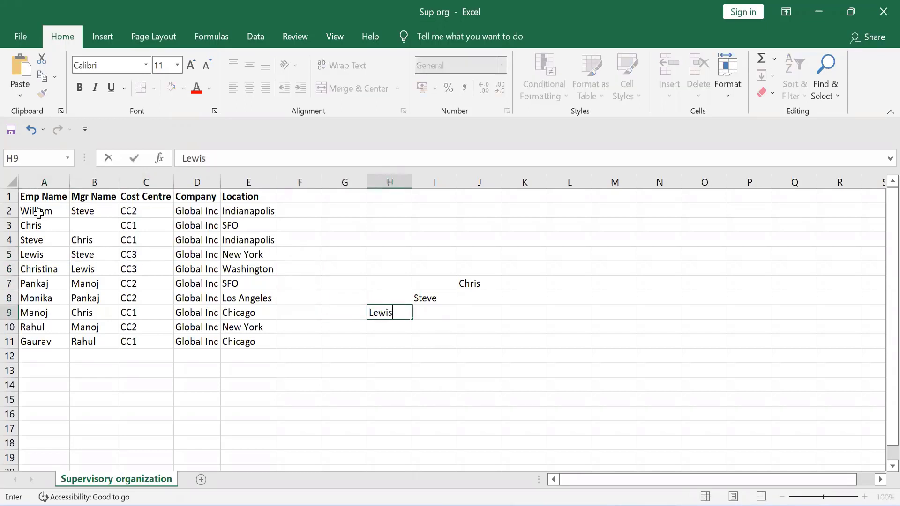
pyautogui.press('Return')
# Step: Go back over the employees in rows 2 to 6, examining whom the employee in row 6 reports to
pyautogui.press('Up')
pyautogui.press('Left')
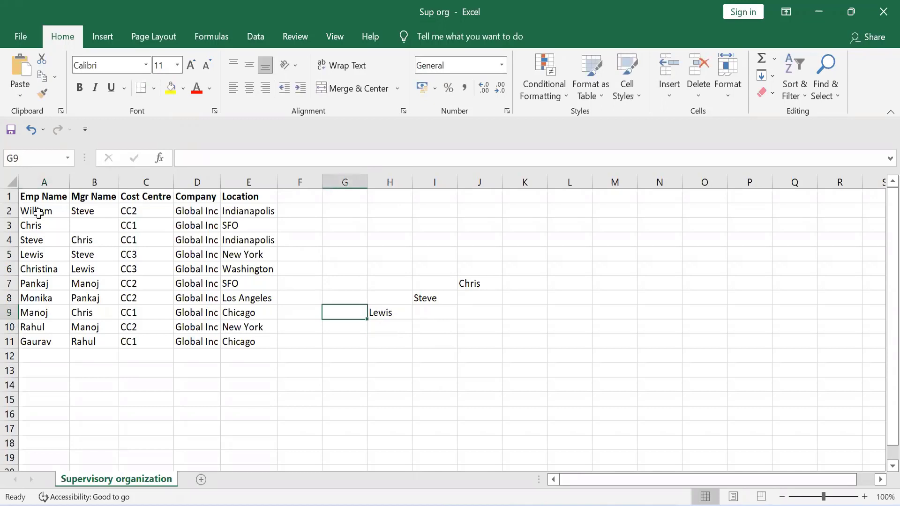
pyautogui.press('Home')
pyautogui.press('Up')
pyautogui.press('Up')
pyautogui.press('Up')
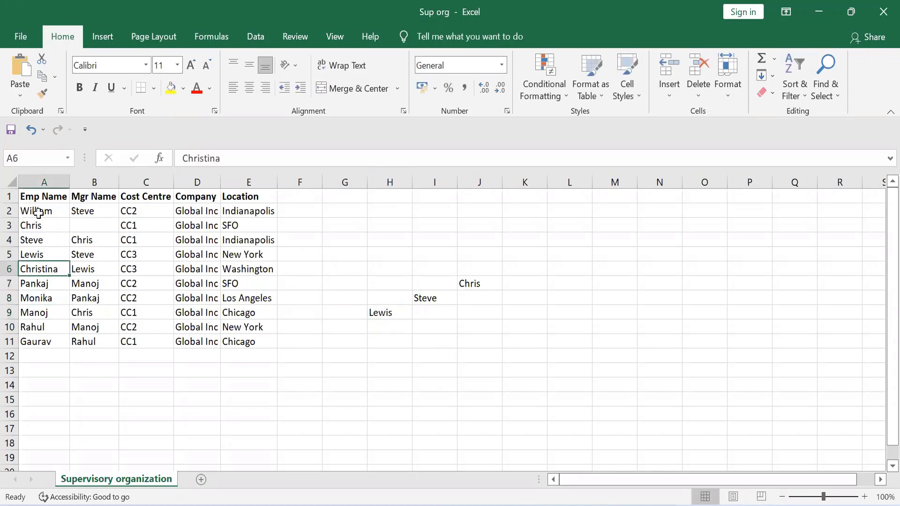
pyautogui.press('Up')
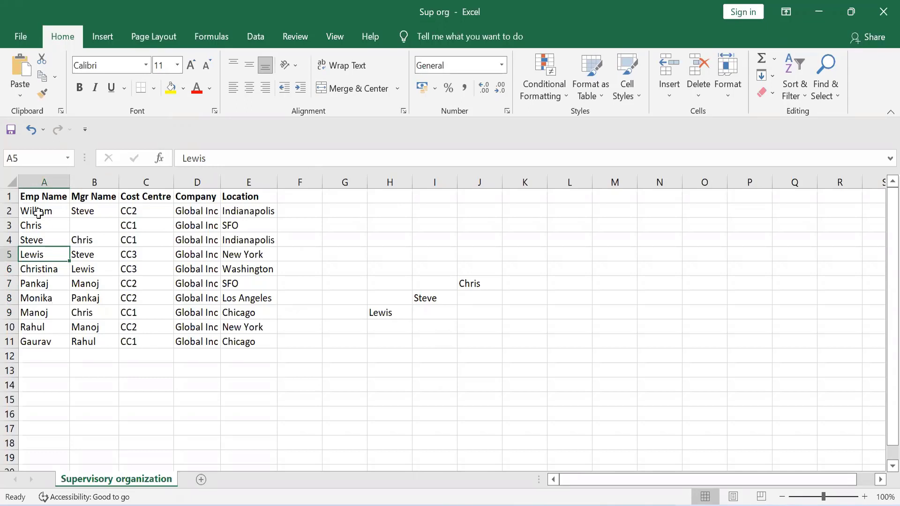
pyautogui.press('Down')
pyautogui.press('Up')
pyautogui.press('Down')
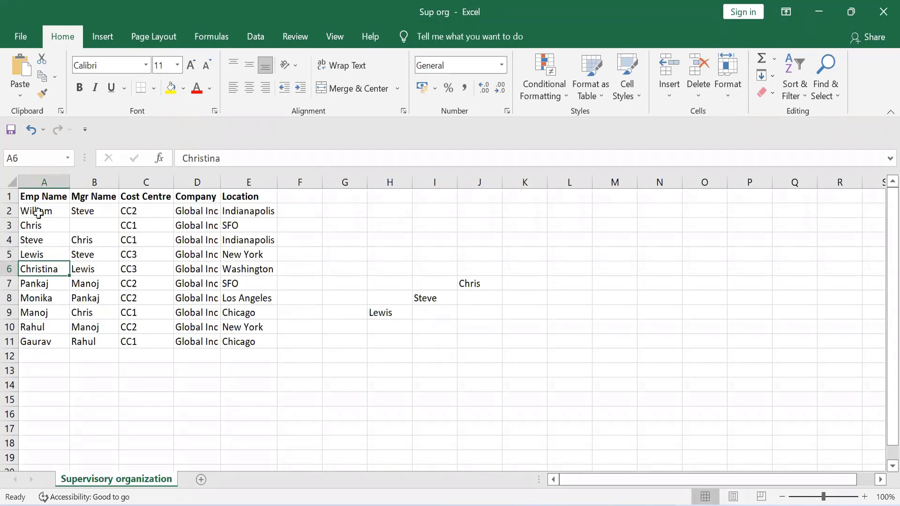
pyautogui.press('Right')
pyautogui.press('Left')
pyautogui.press('Up')
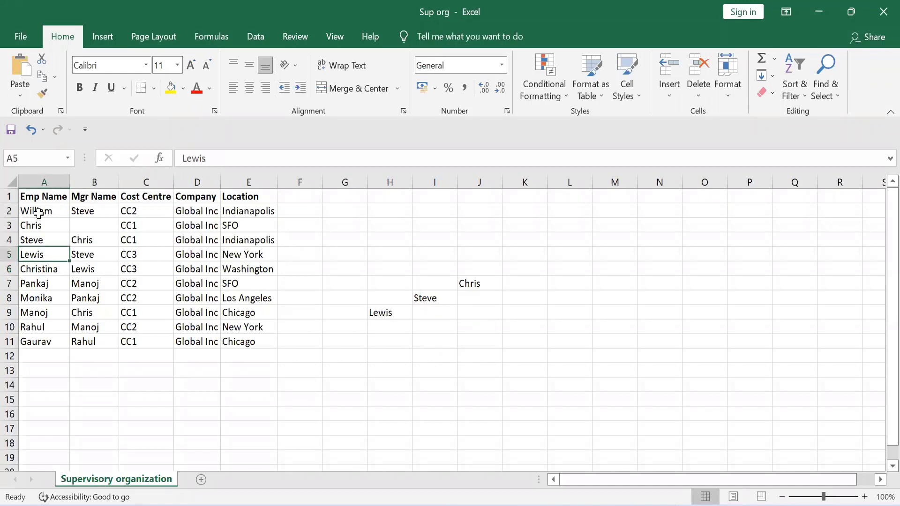
pyautogui.press('Up')
pyautogui.press('Up')
pyautogui.press('Up')
pyautogui.press('Down')
pyautogui.press('Down')
pyautogui.press('Down')
pyautogui.press('Down')
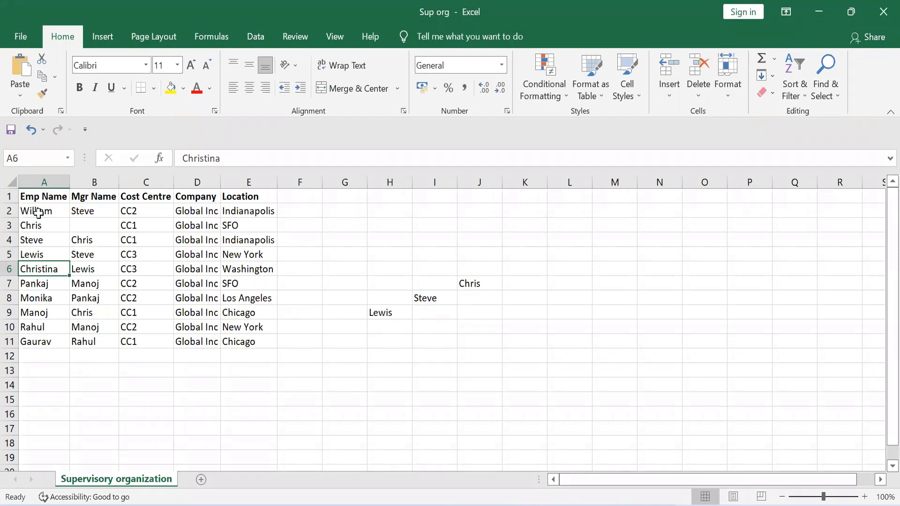
pyautogui.press('Right')
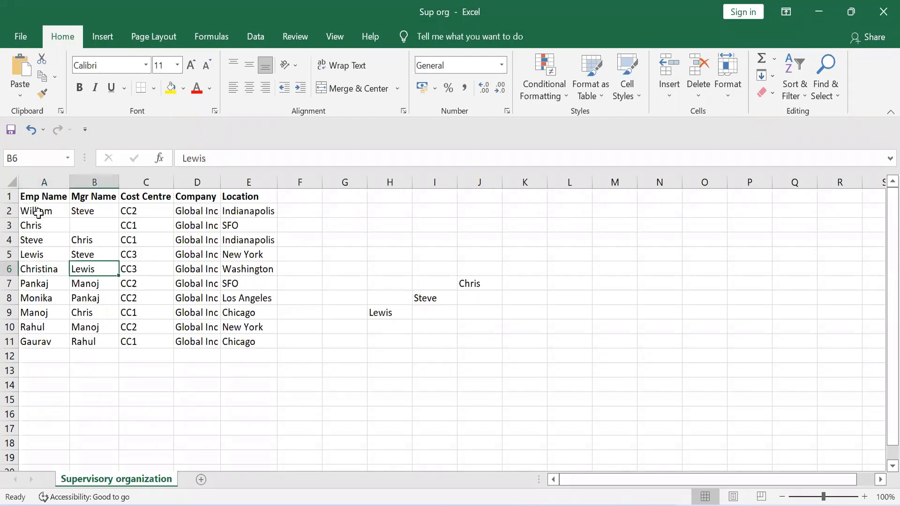
pyautogui.press('Left')
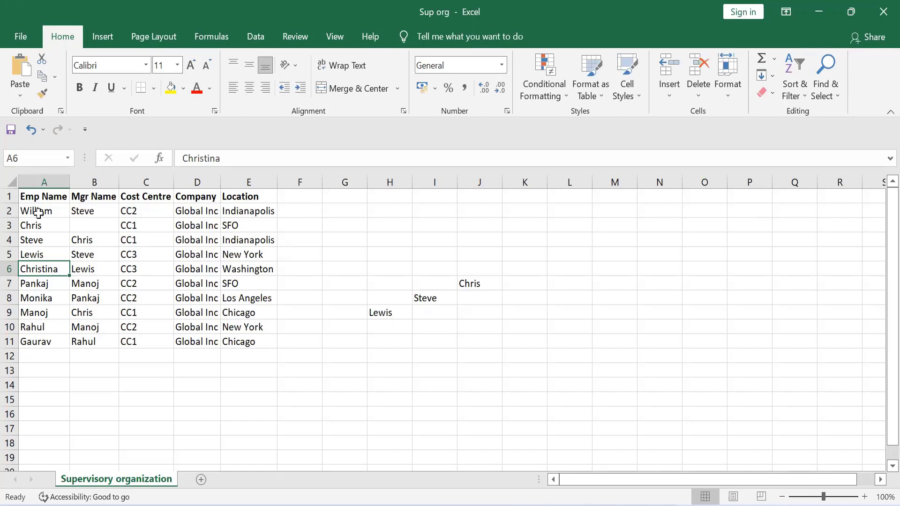
# Step: Examine whom the employee in row 7 reports to and locate that manager's own entry in row 9
pyautogui.press('Right')
pyautogui.press('Down')
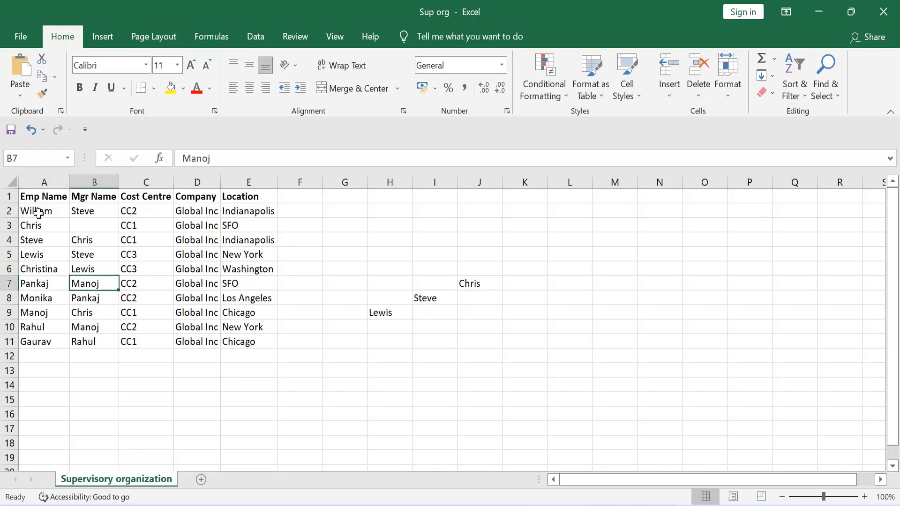
pyautogui.press('Left')
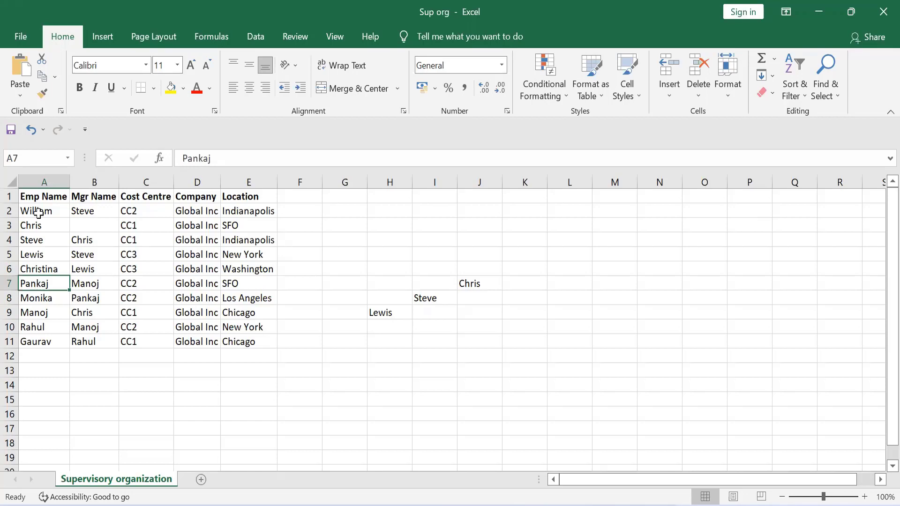
pyautogui.press('Right')
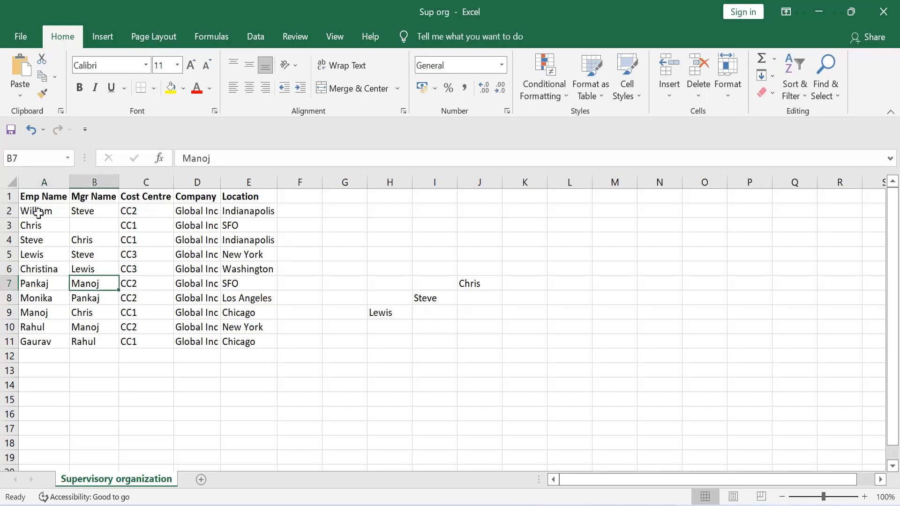
pyautogui.press('Left')
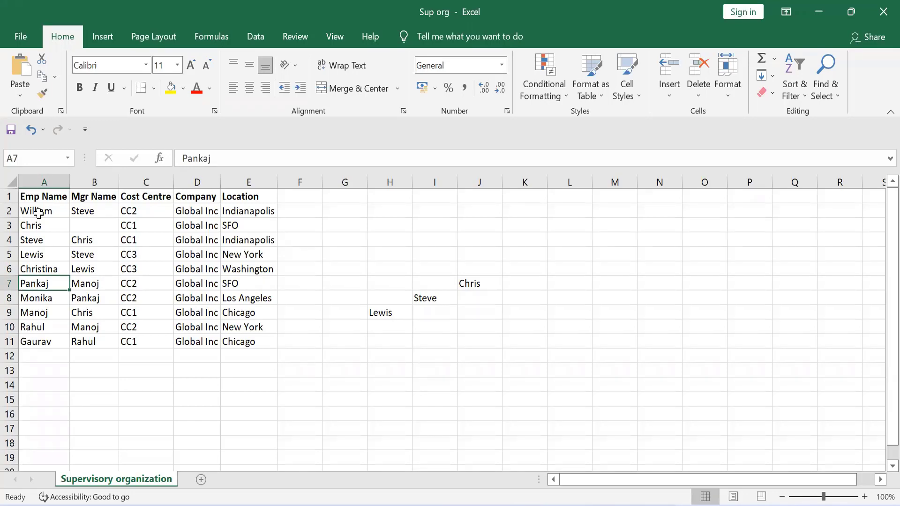
pyautogui.press('Right')
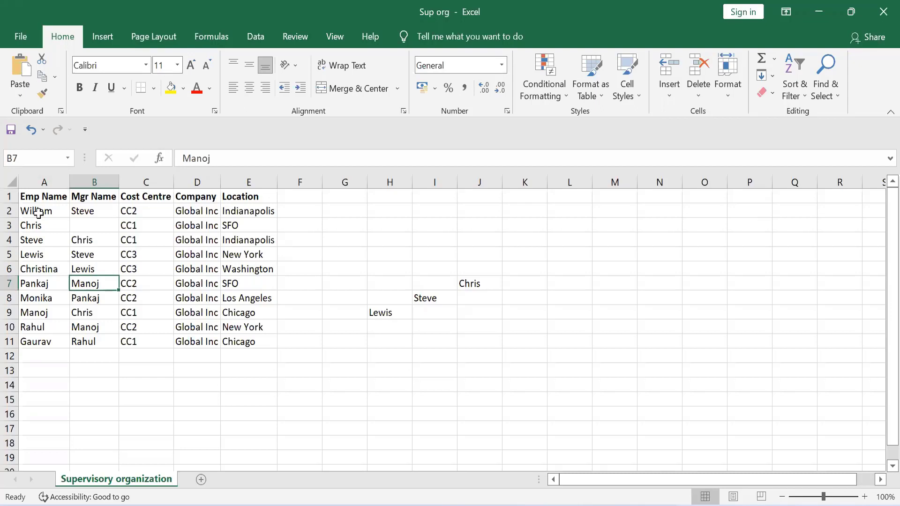
pyautogui.press('Left')
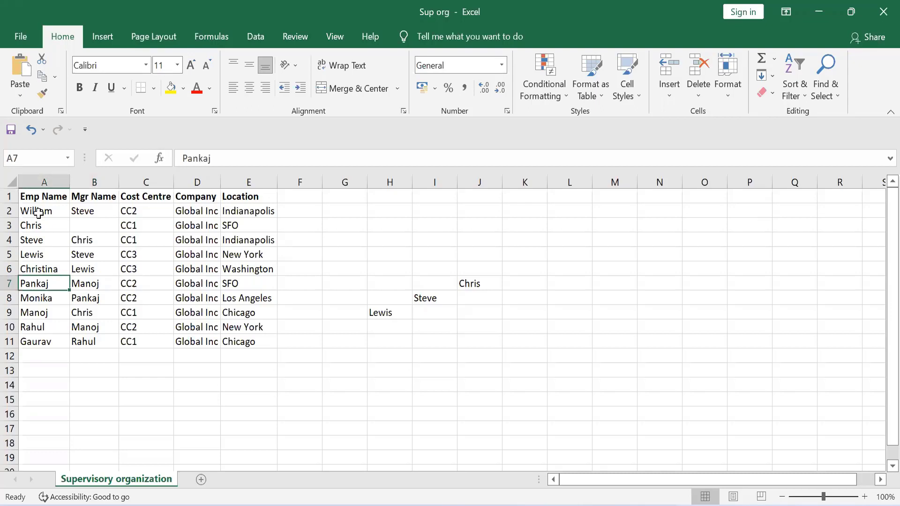
pyautogui.press('Down')
pyautogui.press('Down')
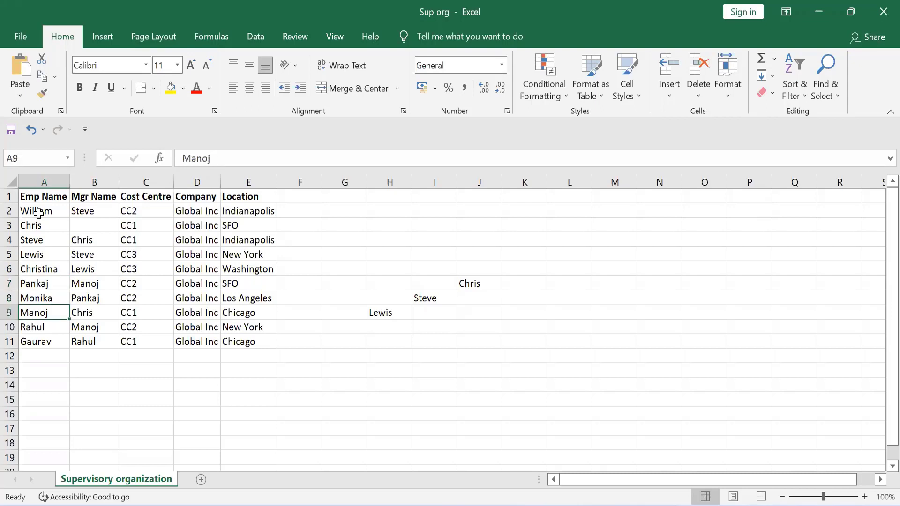
# Step: Enter the name of the employee from row 9 in cell K8, one level below the top of the hierarchy
pyautogui.press('Right')
pyautogui.press('Right')
pyautogui.press('Right')
pyautogui.press('Right')
pyautogui.press('Right')
pyautogui.press('Right')
pyautogui.press('Right')
pyautogui.press('Right')
pyautogui.press('Right')
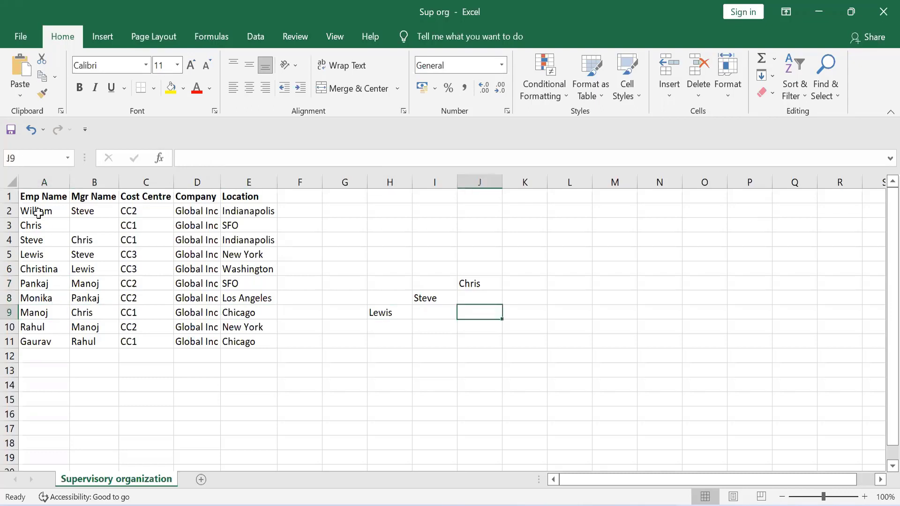
pyautogui.press('Right')
pyautogui.press('Right')
pyautogui.press('Left')
pyautogui.press('Up')
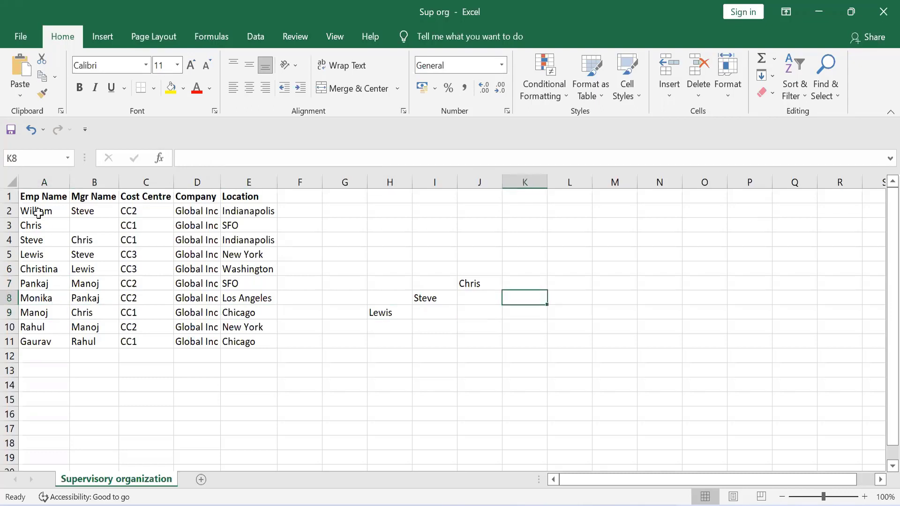
pyautogui.write('Ma')
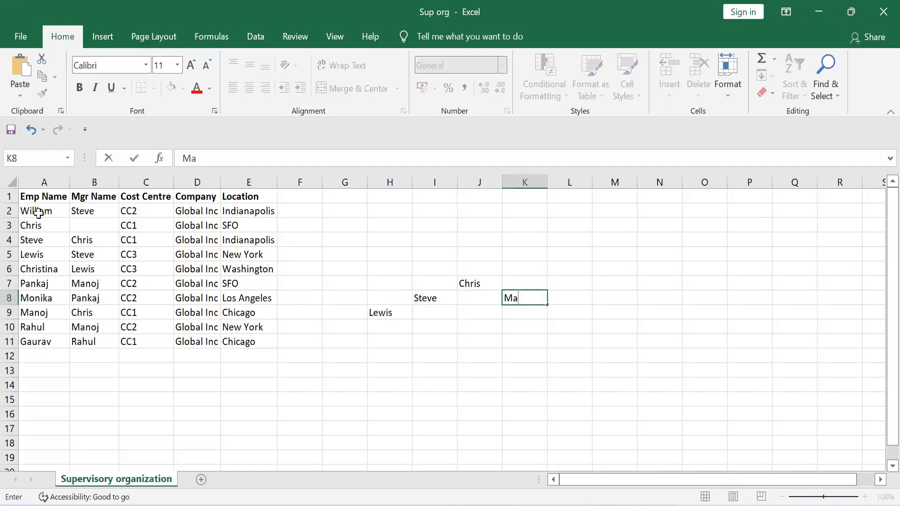
pyautogui.write('noj')
pyautogui.press('Return')
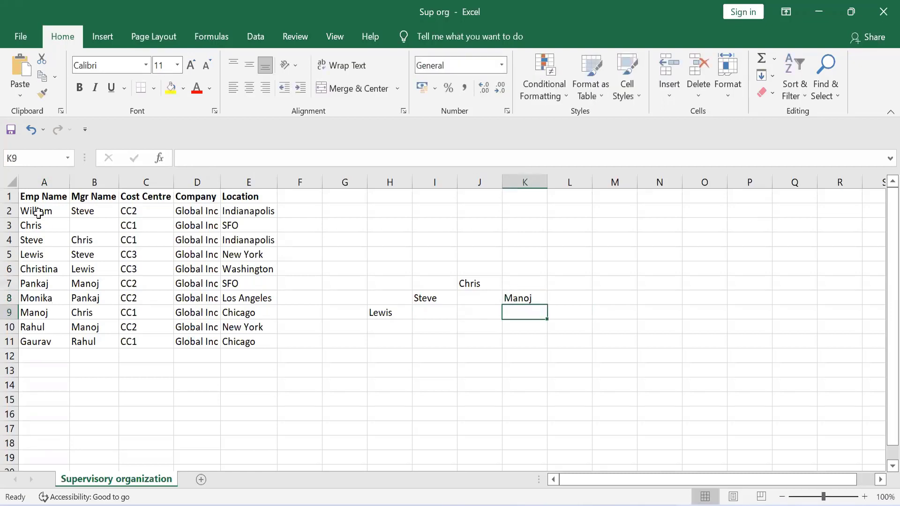
# Step: Enter the name of the employee from row 7 in cell L9, one level below their manager in K8
pyautogui.press('Left')
pyautogui.press('Left')
pyautogui.press('Left')
pyautogui.press('Left')
pyautogui.press('Left')
pyautogui.press('Left')
pyautogui.press('Left')
pyautogui.press('Left')
pyautogui.press('Left')
pyautogui.press('Left')
pyautogui.press('Up')
pyautogui.press('Up')
pyautogui.press('Up')
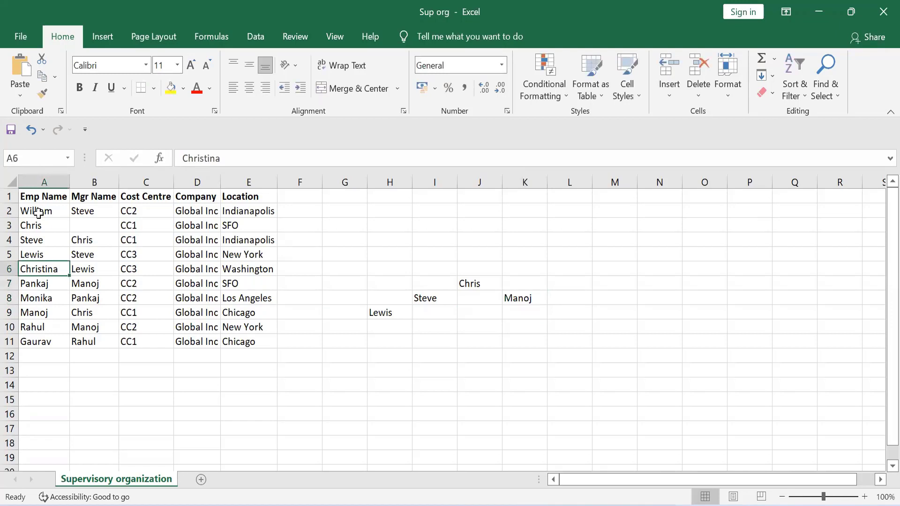
pyautogui.press('Down')
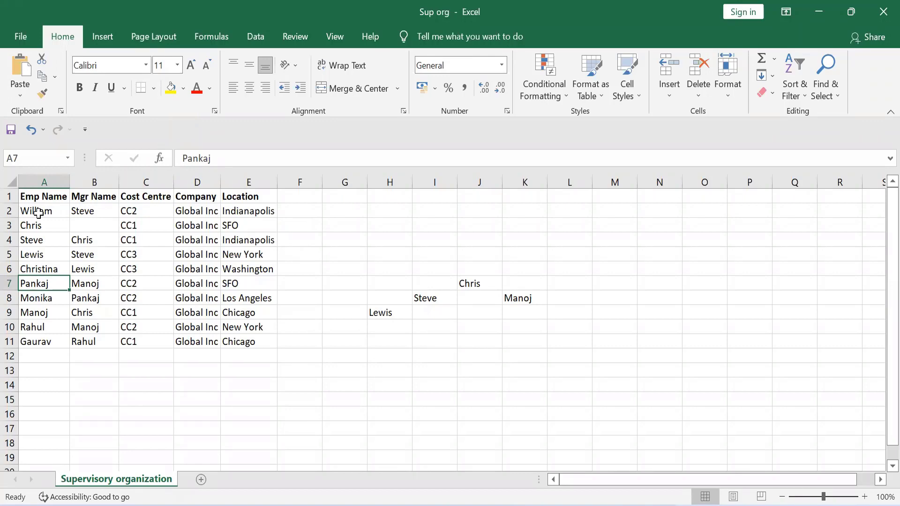
pyautogui.press('Right')
pyautogui.press('Left')
pyautogui.press('Right')
pyautogui.press('Right')
pyautogui.press('Right')
pyautogui.press('Right')
pyautogui.press('Right')
pyautogui.press('Right')
pyautogui.press('Right')
pyautogui.press('Right')
pyautogui.press('Right')
pyautogui.press('Right')
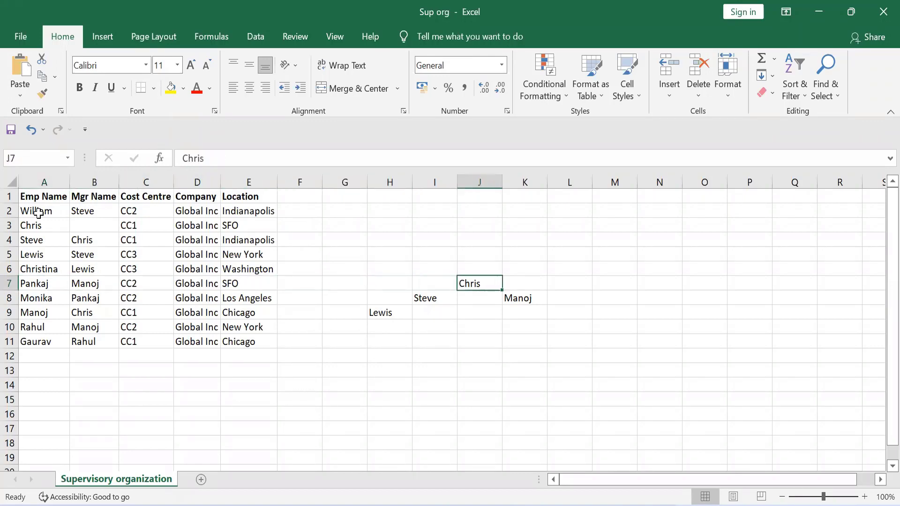
pyautogui.press('Down')
pyautogui.press('Down')
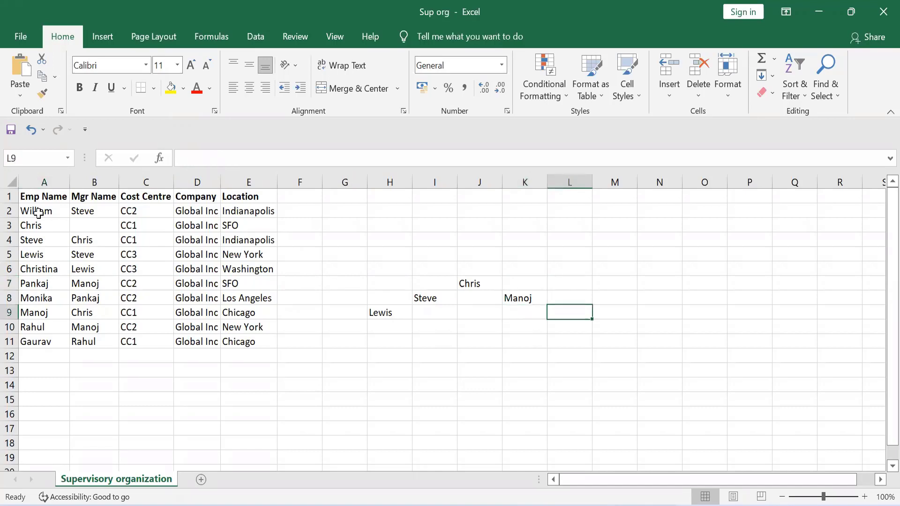
pyautogui.press('Right')
pyautogui.write('Pankaj')
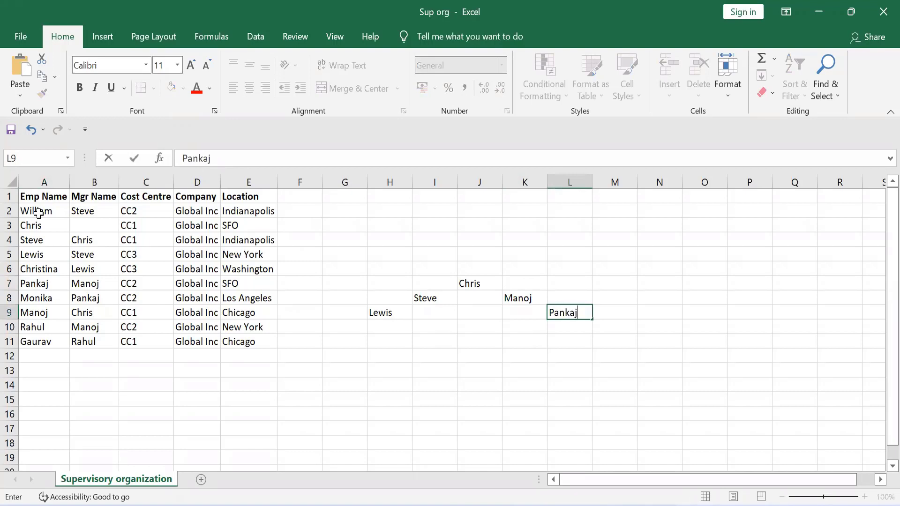
pyautogui.press('Return')
# Step: Check the employees in rows 7 to 9 and their managers against the hierarchy entry in K8
pyautogui.press('Left')
pyautogui.press('Left')
pyautogui.press('Left')
pyautogui.press('Left')
pyautogui.press('Left')
pyautogui.press('Left')
pyautogui.press('Left')
pyautogui.press('Left')
pyautogui.press('Left')
pyautogui.press('Left')
pyautogui.press('Left')
pyautogui.press('Up')
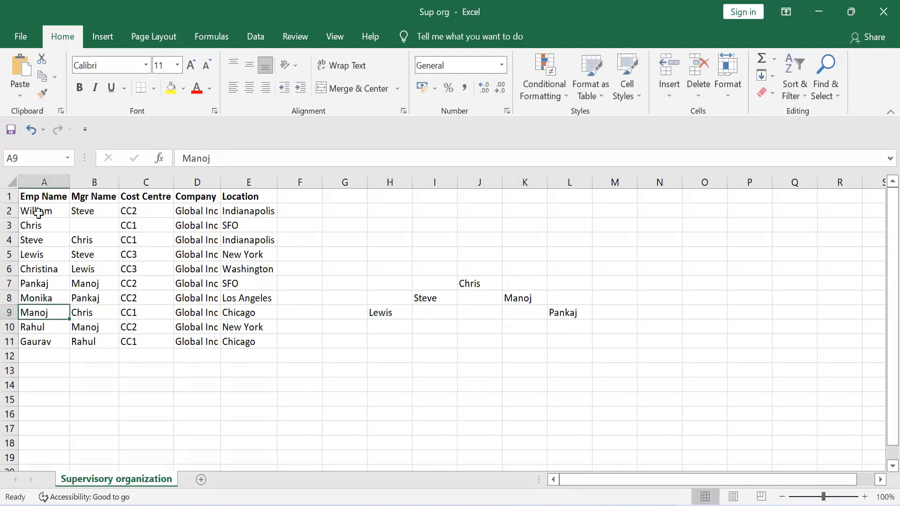
pyautogui.press('Up')
pyautogui.press('Up')
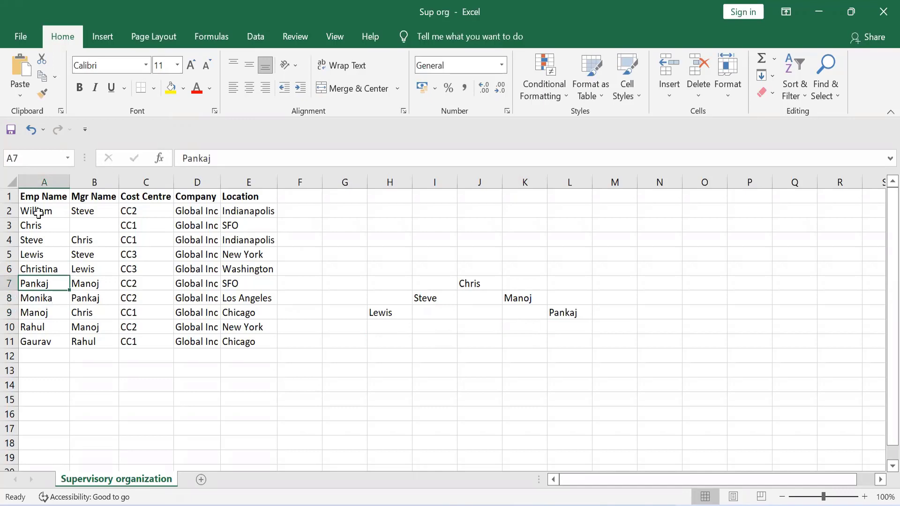
pyautogui.press('Right')
pyautogui.press('Down')
pyautogui.press('Left')
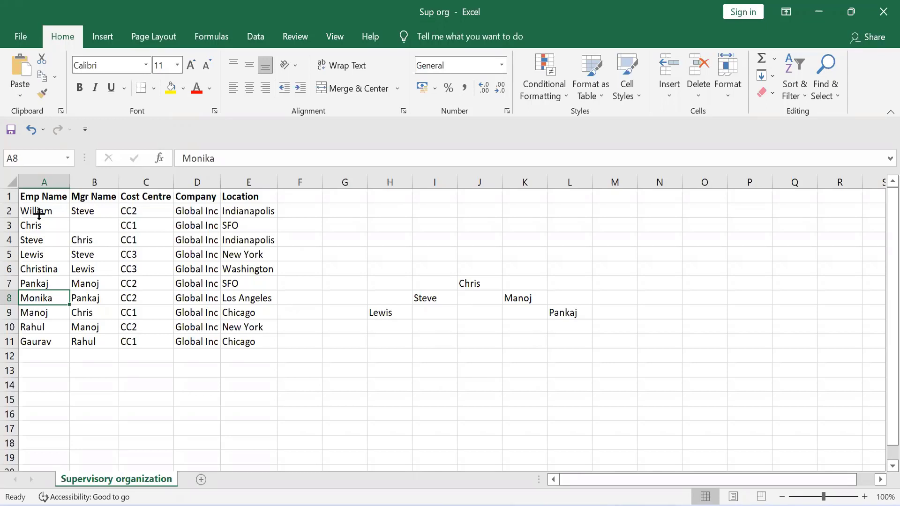
pyautogui.click(40, 316)
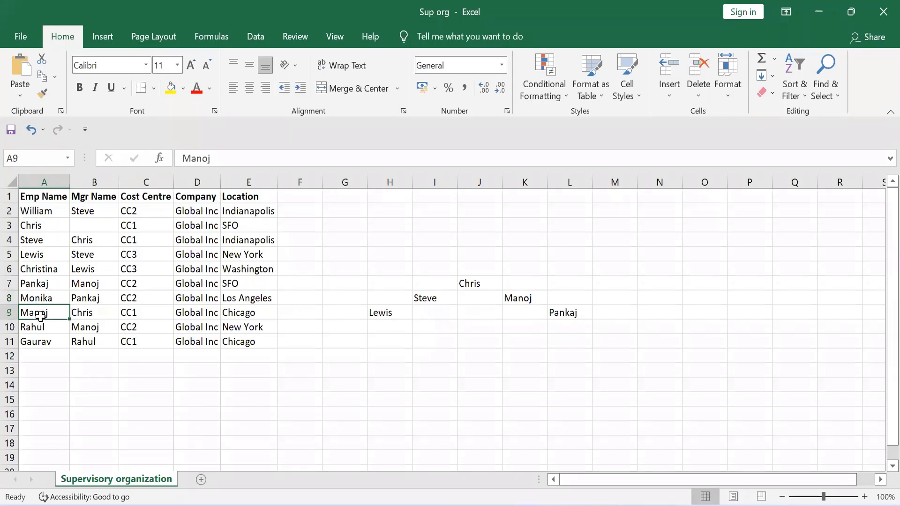
pyautogui.click(518, 295)
# Step: Enter the name of the employee from row 10 in cell K9, directly below their manager in K8
pyautogui.click(36, 323)
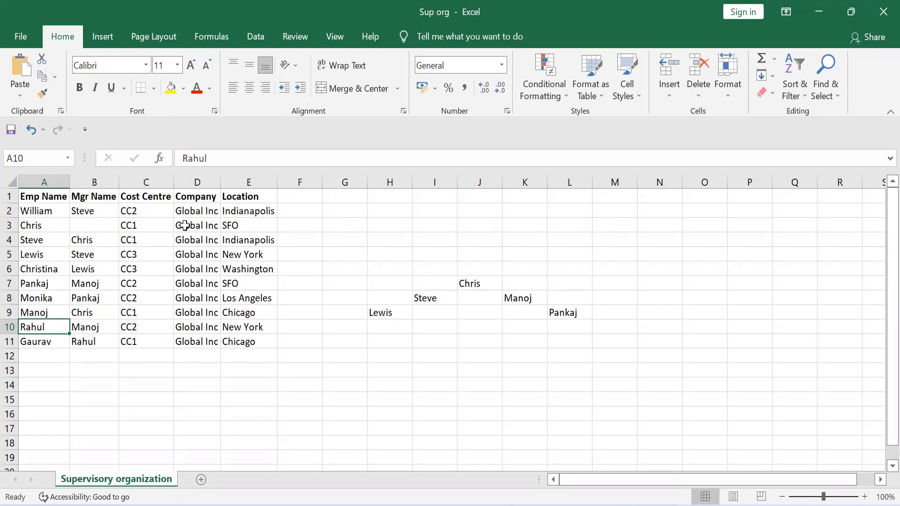
pyautogui.click(525, 317)
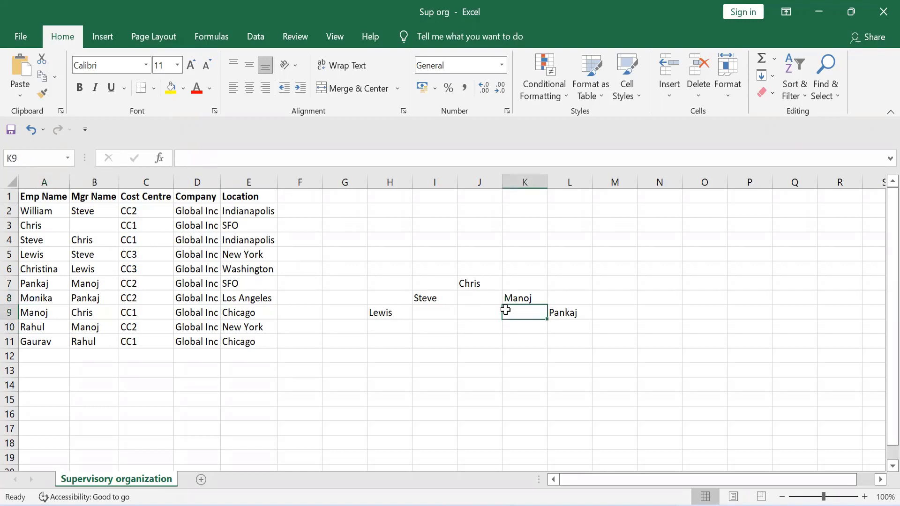
pyautogui.write('Rahul')
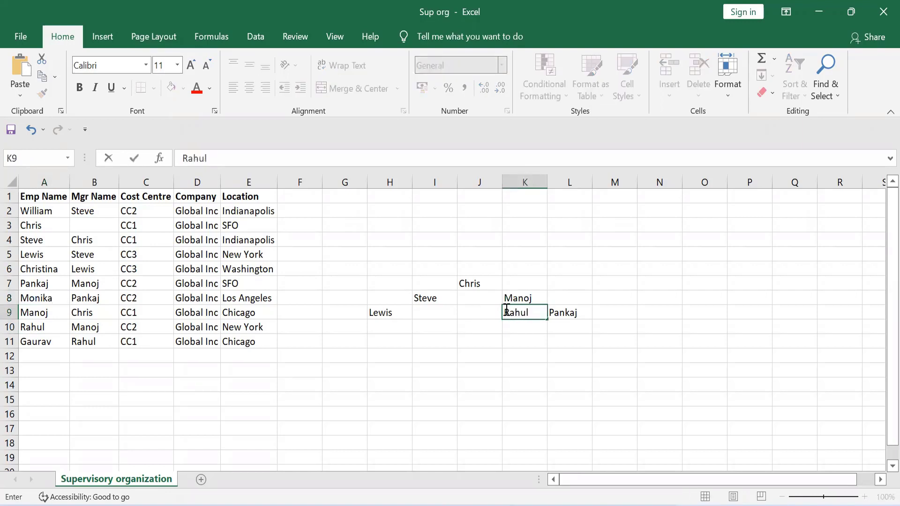
pyautogui.press('Return')
# Step: Review the hierarchy level by level, from the top manager in J7 through I8 and K8 down to row 9
pyautogui.click(517, 310)
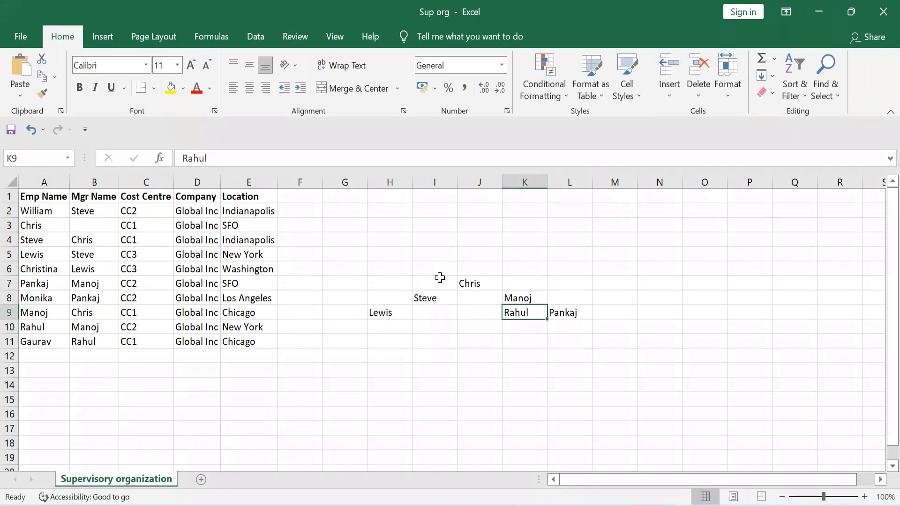
pyautogui.click(474, 280)
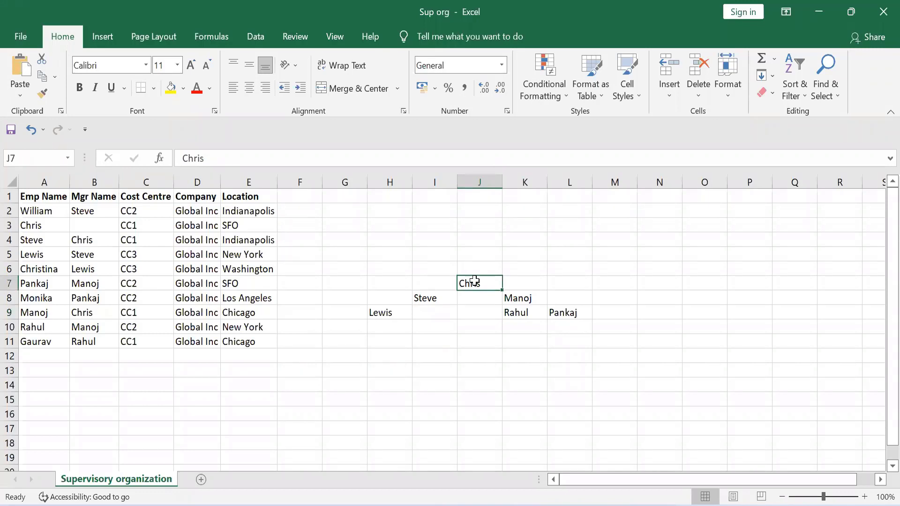
pyautogui.click(433, 294)
pyautogui.click(519, 294)
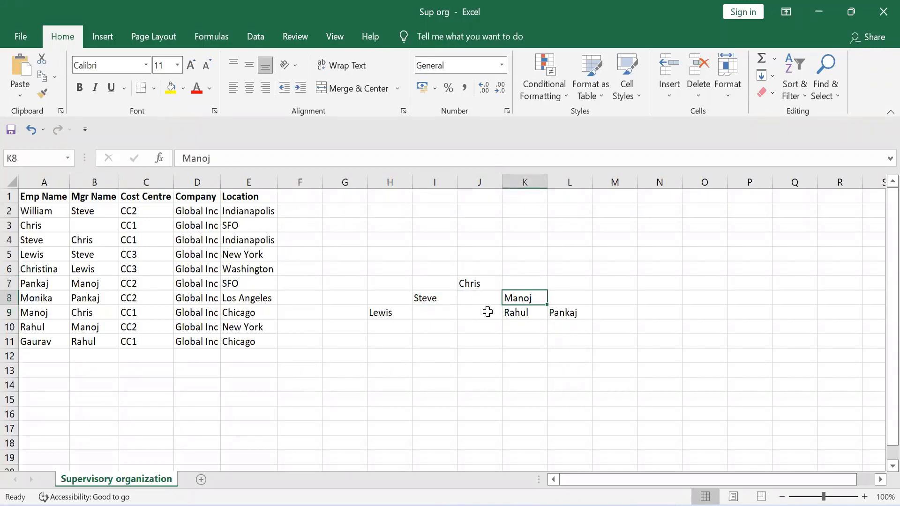
pyautogui.click(424, 299)
pyautogui.click(376, 311)
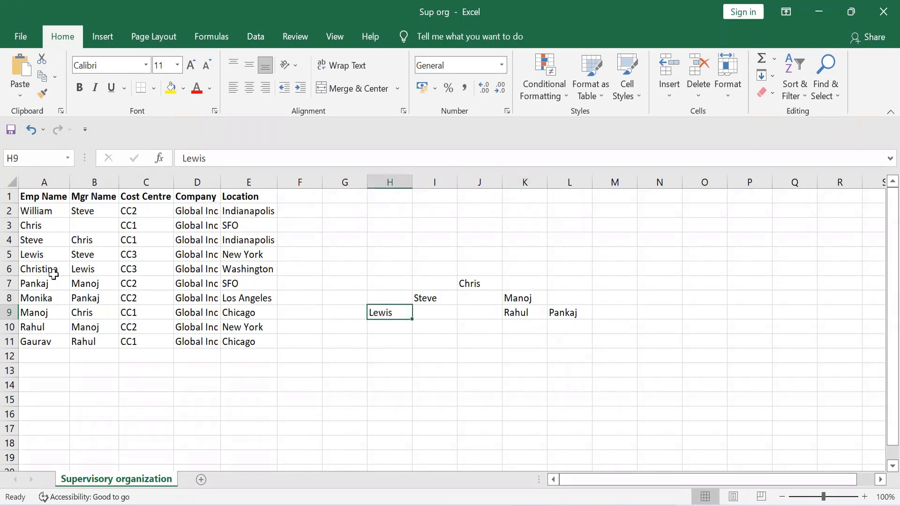
# Step: Compare the reporting lines of the employees in rows 5, 6, 7 and 10 with the managers placed in the hierarchy
pyautogui.click(32, 270)
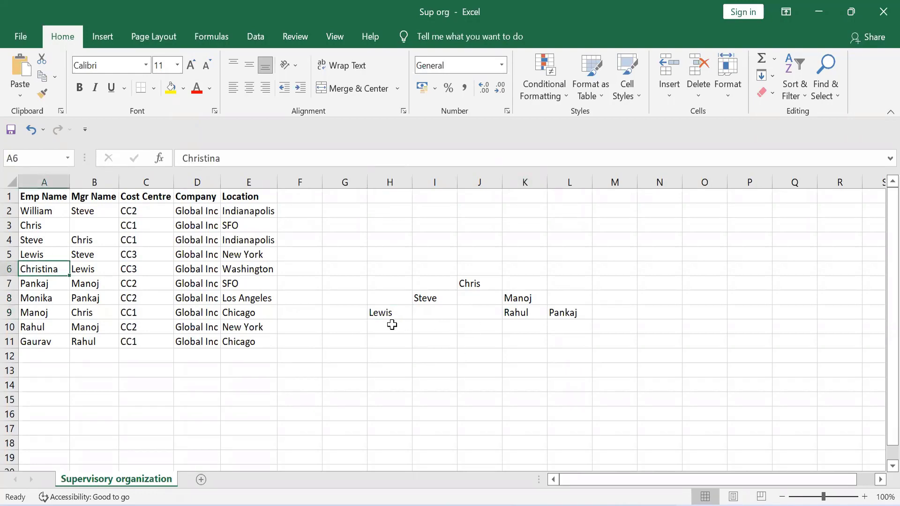
pyautogui.click(382, 312)
pyautogui.click(424, 301)
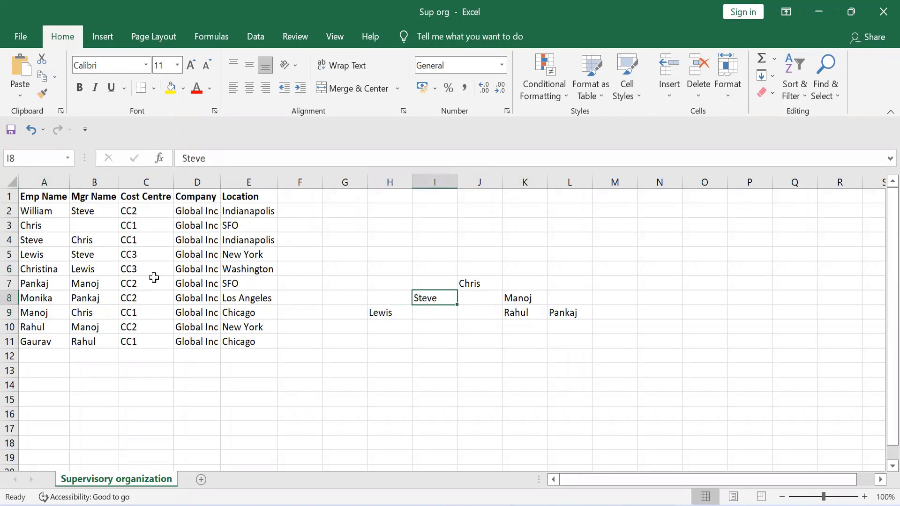
pyautogui.click(81, 250)
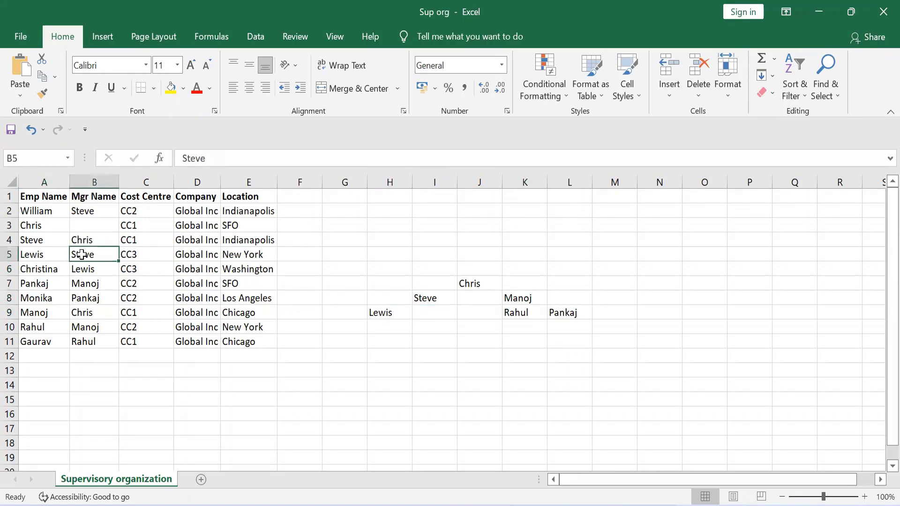
pyautogui.click(518, 296)
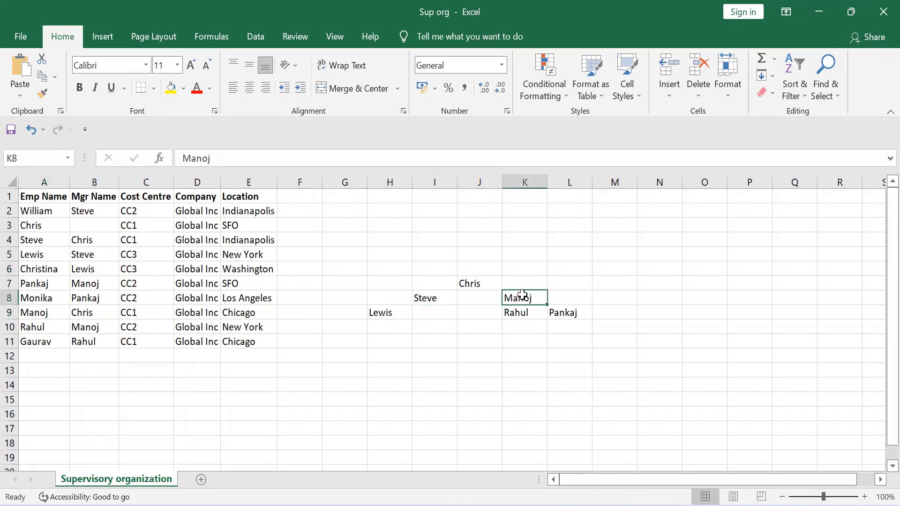
pyautogui.click(34, 285)
pyautogui.click(32, 329)
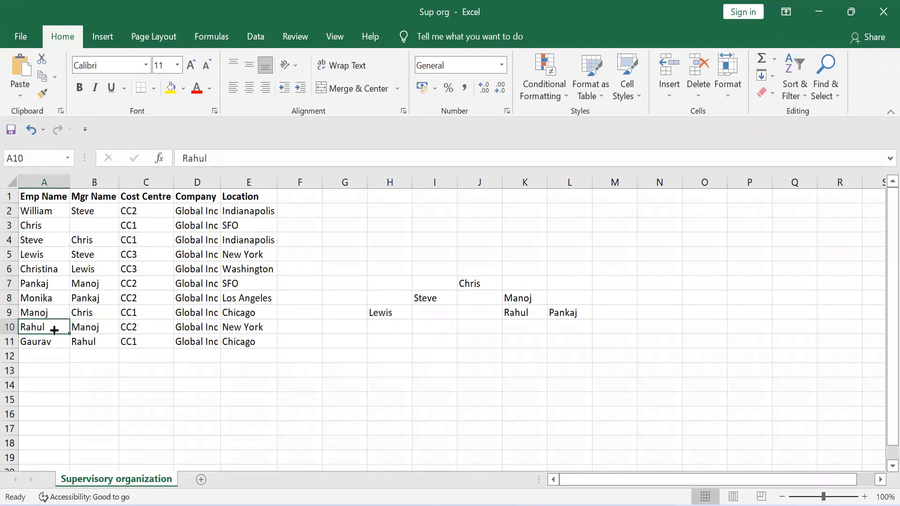
pyautogui.click(77, 330)
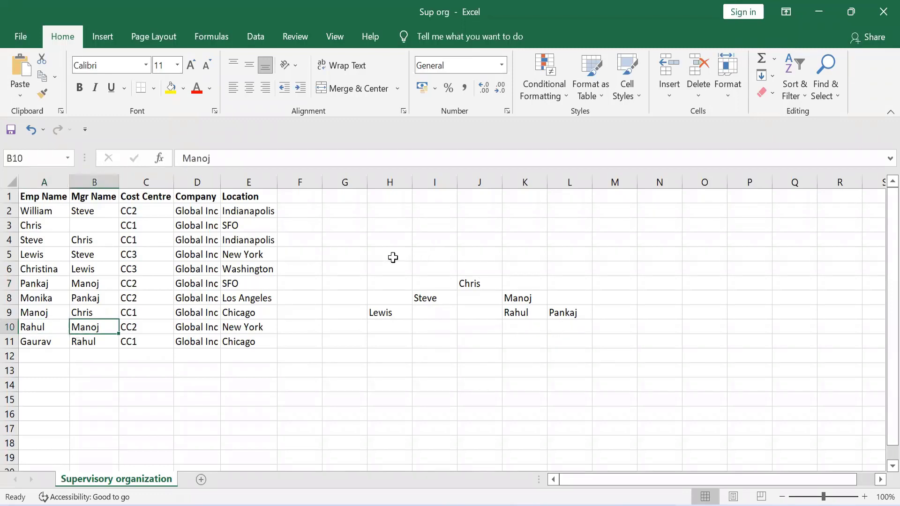
# Step: Clear the whole hierarchy layout from cells H5 to L12
pyautogui.moveTo(387, 258); pyautogui.dragTo(590, 352)
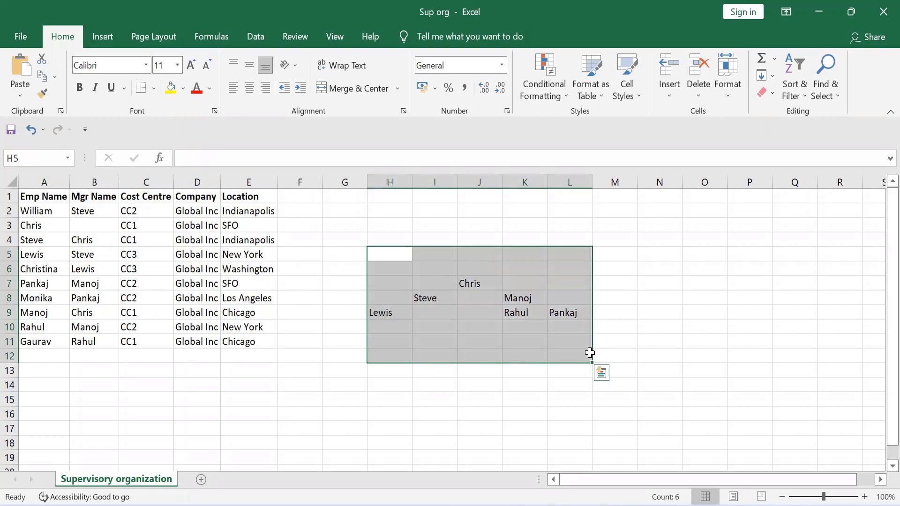
pyautogui.press('Delete')
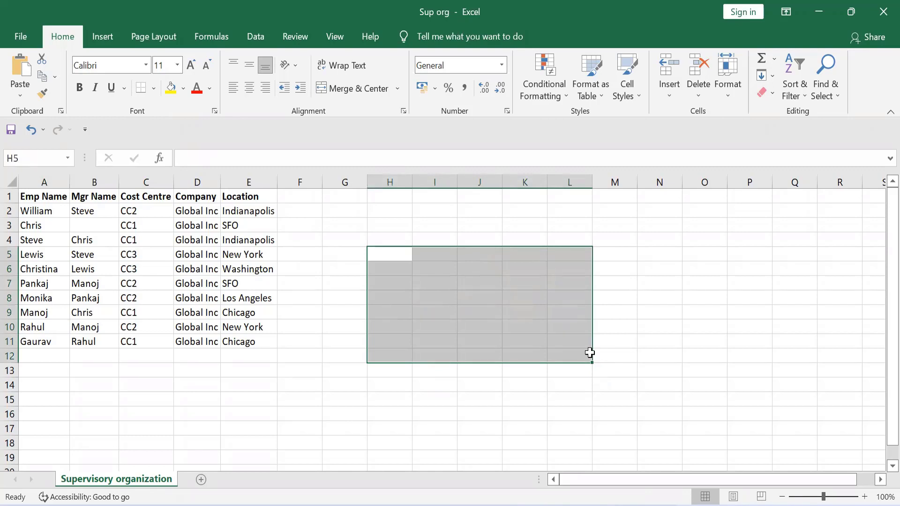
# Step: Highlight the whole employee table from A1 to E11, including its header row, to review its contents
pyautogui.click(549, 386)
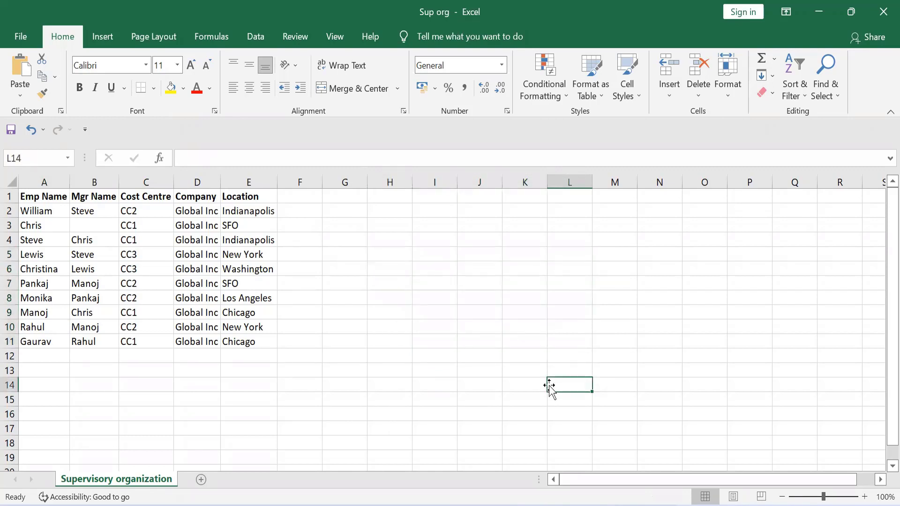
pyautogui.click(28, 196)
pyautogui.hotkey('shift', 'Right')
pyautogui.hotkey('shift', 'Right')
pyautogui.hotkey('shift', 'Right')
pyautogui.hotkey('shift', 'Right')
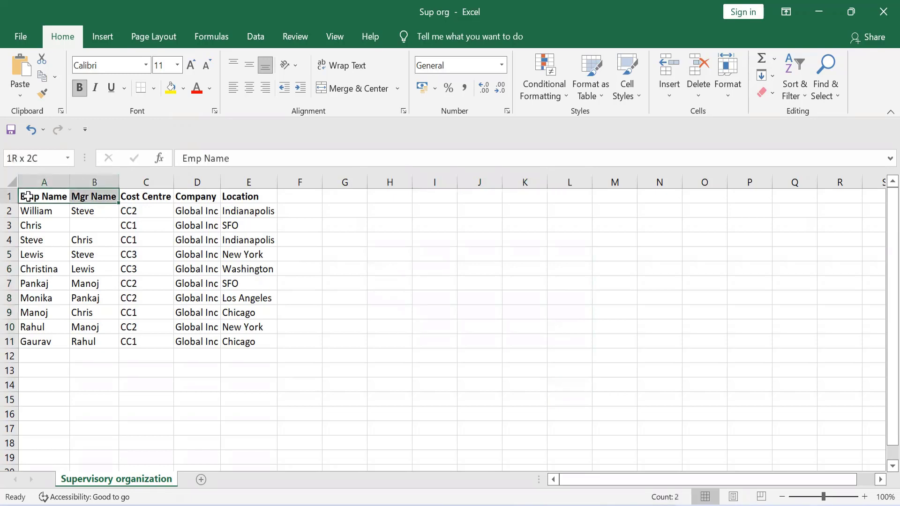
pyautogui.hotkey('shift', 'Down')
pyautogui.hotkey('shift', 'Down')
pyautogui.hotkey('shift', 'Down')
pyautogui.hotkey('shift', 'Down')
pyautogui.hotkey('shift', 'Down')
pyautogui.hotkey('shift', 'Down')
pyautogui.hotkey('shift', 'Down')
pyautogui.hotkey('shift', 'Down')
pyautogui.hotkey('shift', 'Down')
pyautogui.hotkey('shift', 'Down')
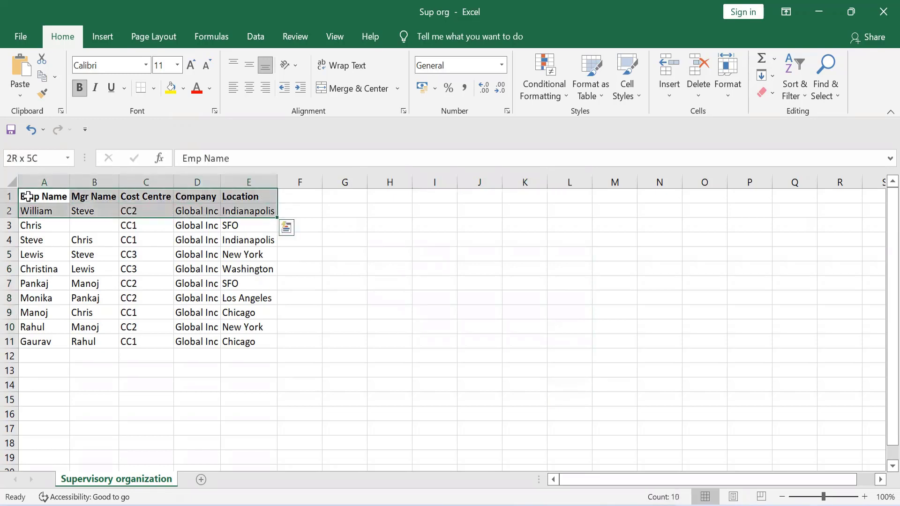
pyautogui.hotkey('shift', 'Down')
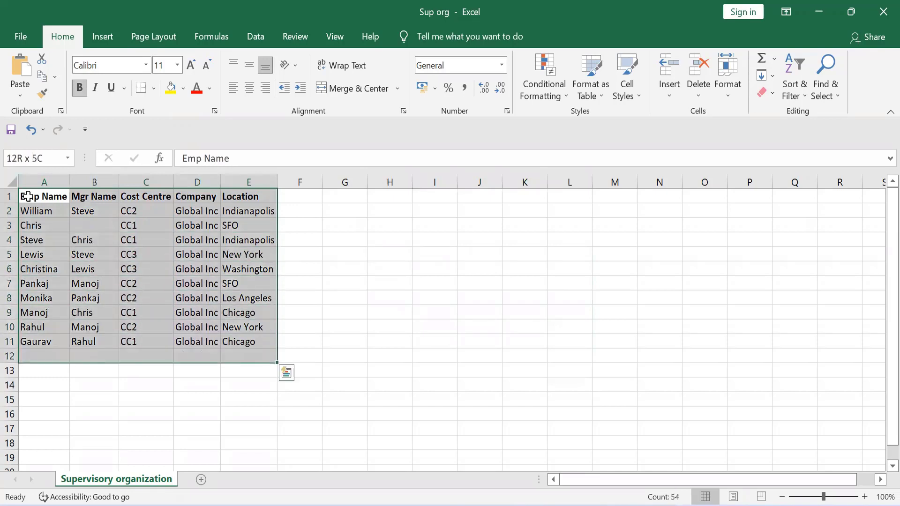
pyautogui.hotkey('shift', 'Up')
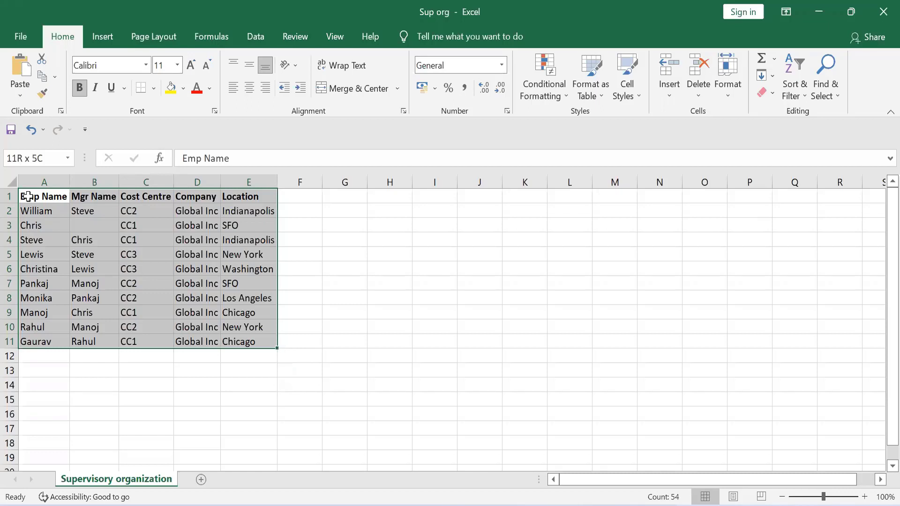
# Step: Undo the clearing of the hierarchy layout and the entry in K9, and clear cells G4 to N15
pyautogui.hotkey('ctrl', 'z')
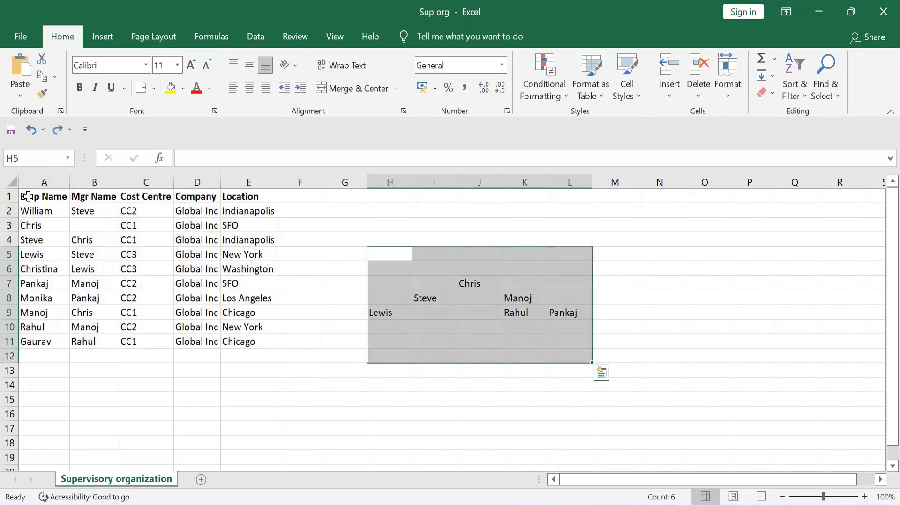
pyautogui.hotkey('ctrl', 'z')
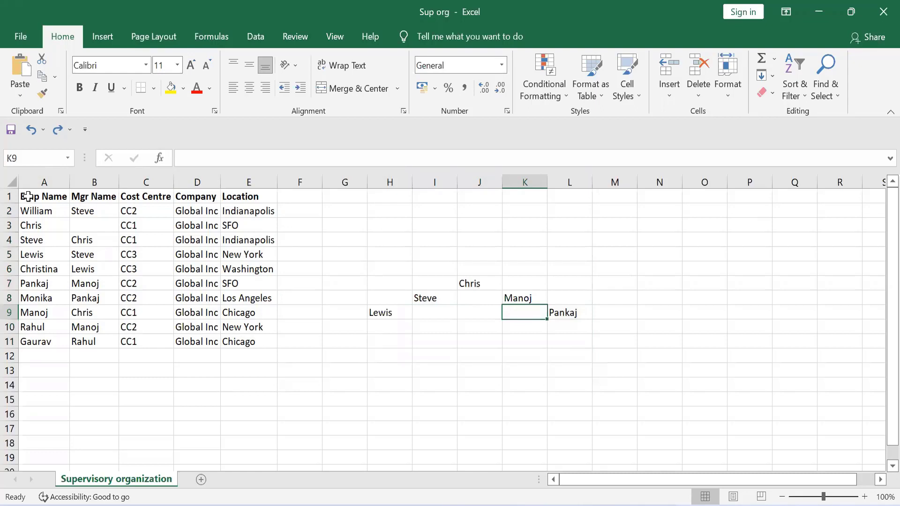
pyautogui.moveTo(360, 241); pyautogui.dragTo(586, 387)
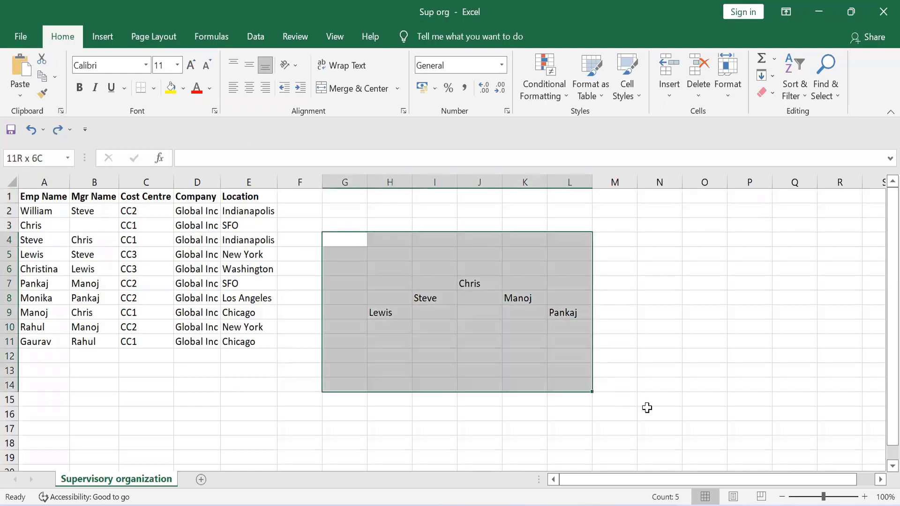
pyautogui.moveTo(647, 408); pyautogui.dragTo(673, 410)
pyautogui.press('Delete')
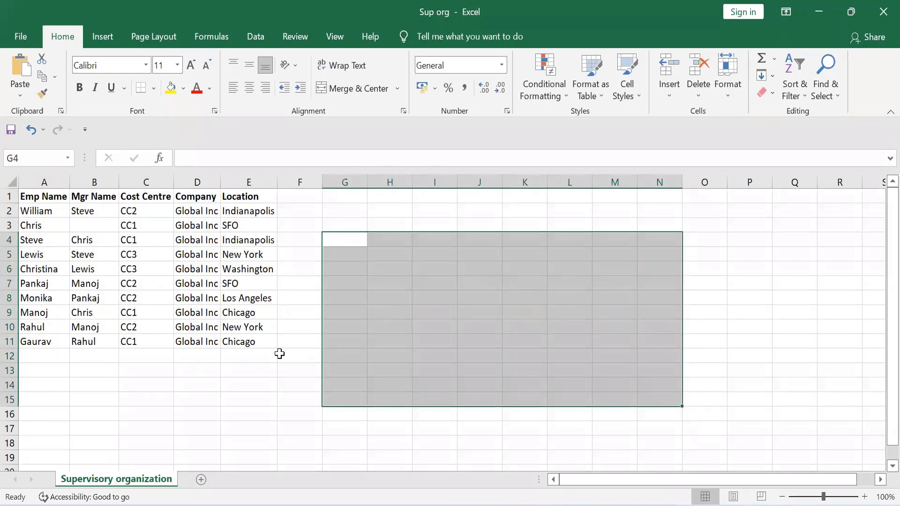
pyautogui.click(279, 354)
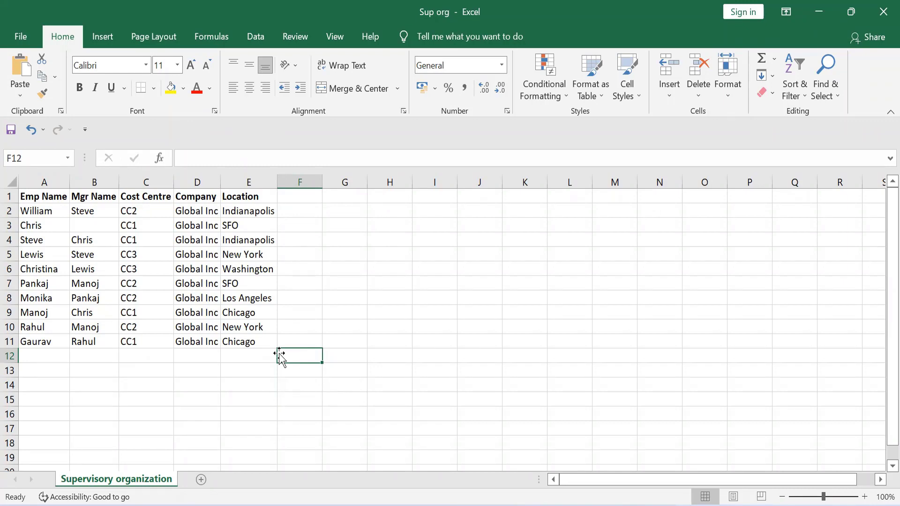
# Step: Examine the Location values in E2 to E11 and the Cost Centre values in C2 to C11
pyautogui.click(339, 252)
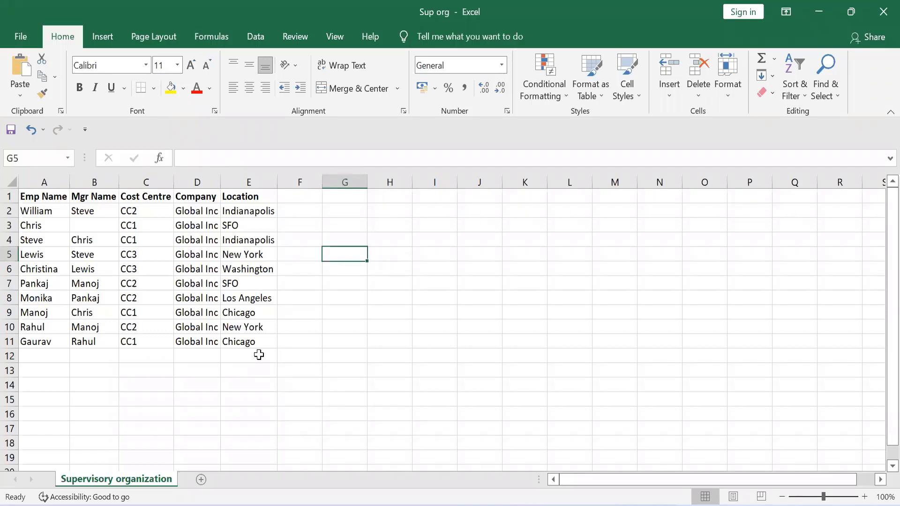
pyautogui.click(305, 343)
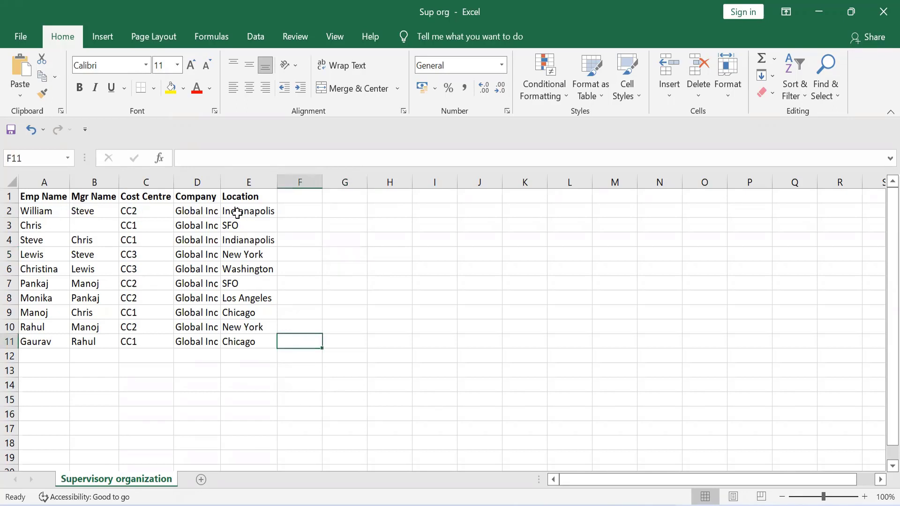
pyautogui.moveTo(237, 213); pyautogui.dragTo(239, 343)
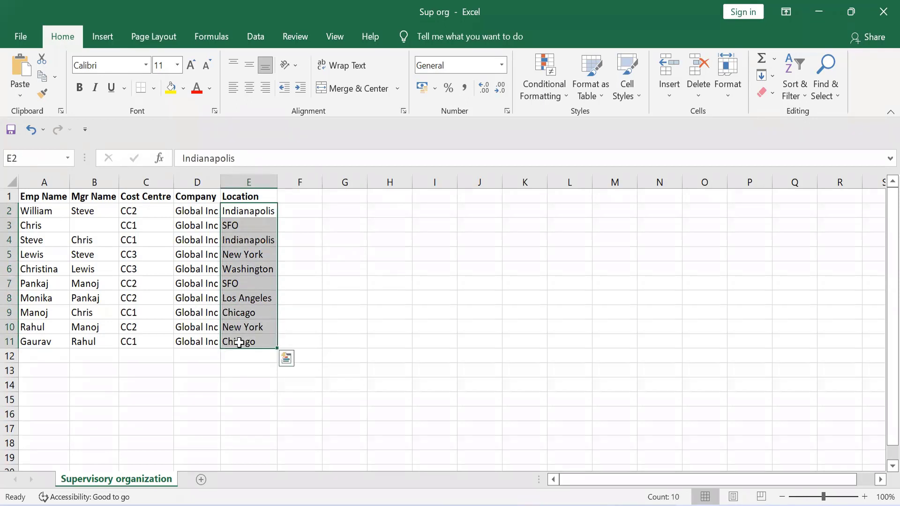
pyautogui.click(503, 300)
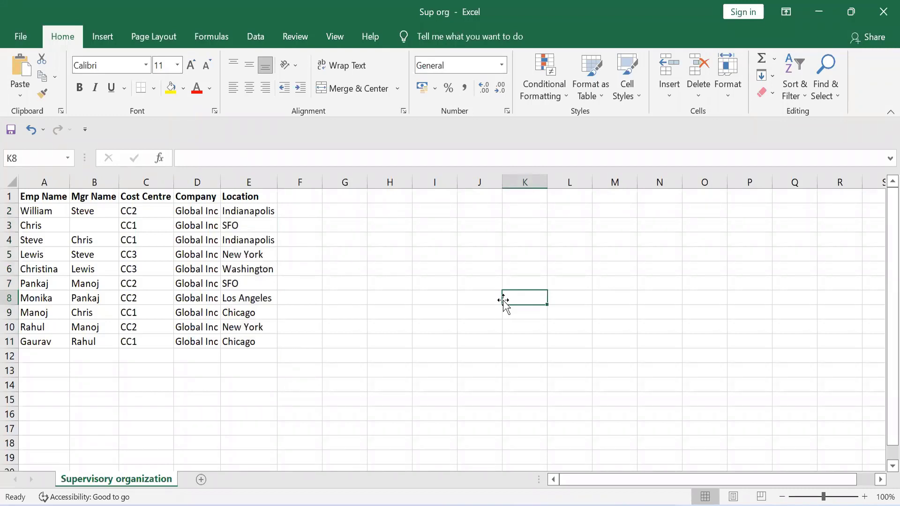
pyautogui.click(251, 212)
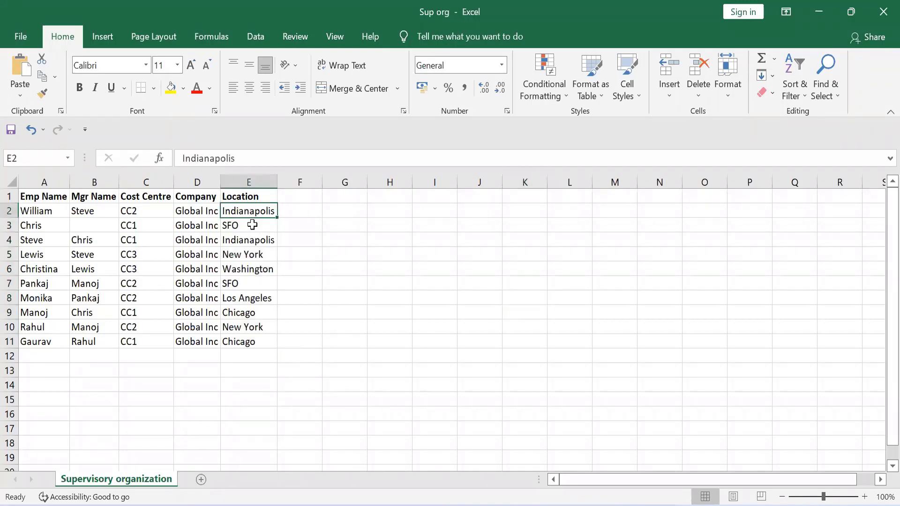
pyautogui.moveTo(252, 224); pyautogui.dragTo(255, 340)
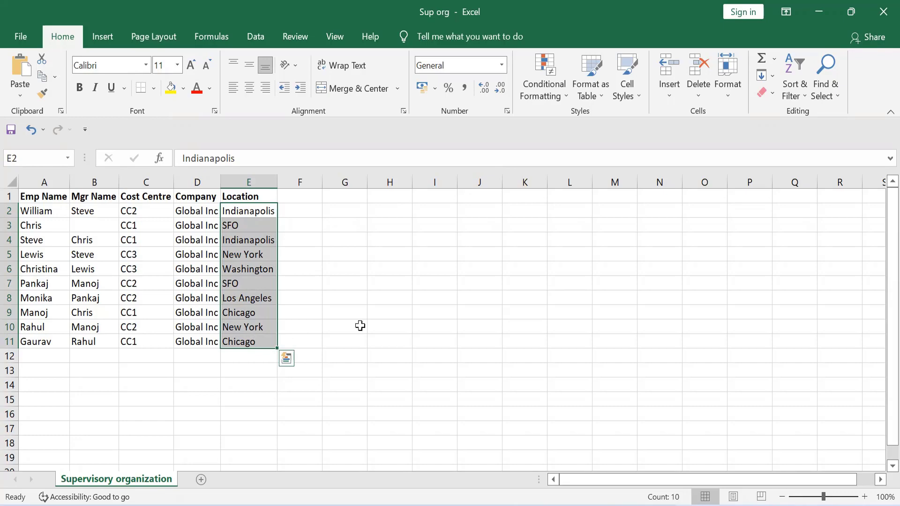
pyautogui.click(375, 325)
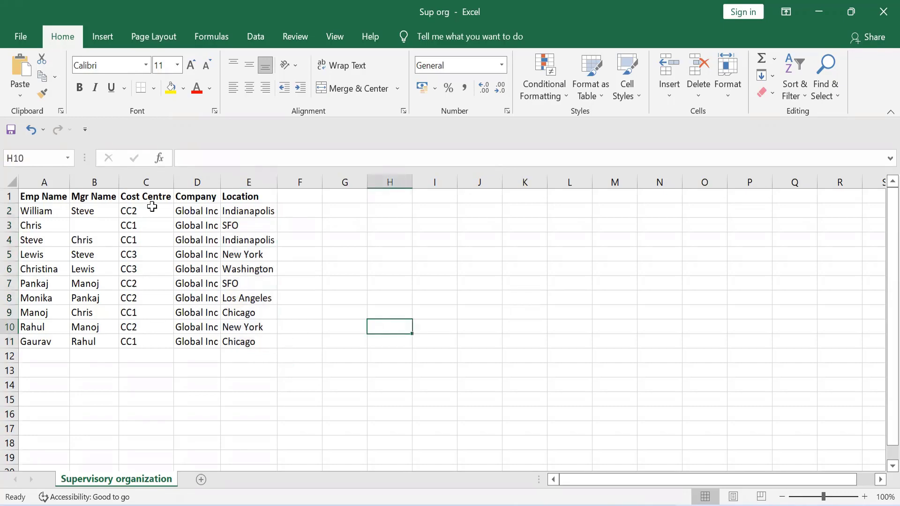
pyautogui.moveTo(151, 210); pyautogui.dragTo(155, 337)
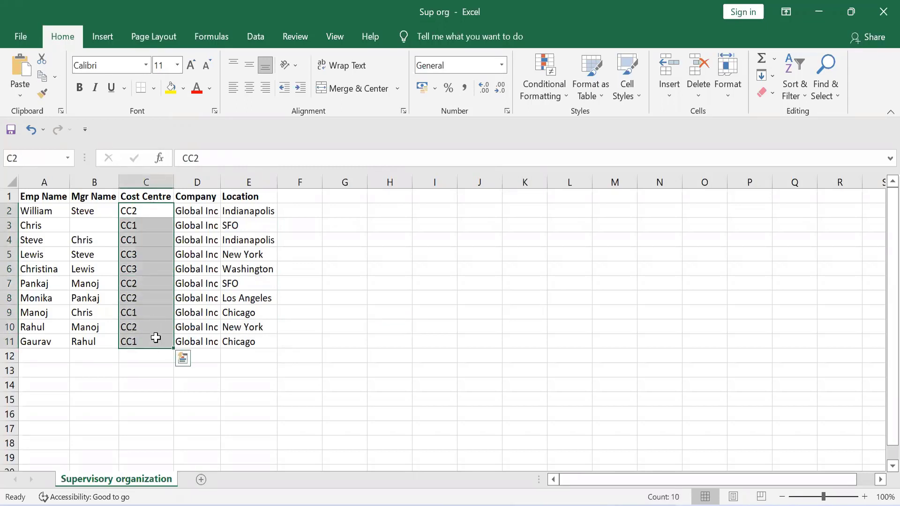
pyautogui.click(371, 341)
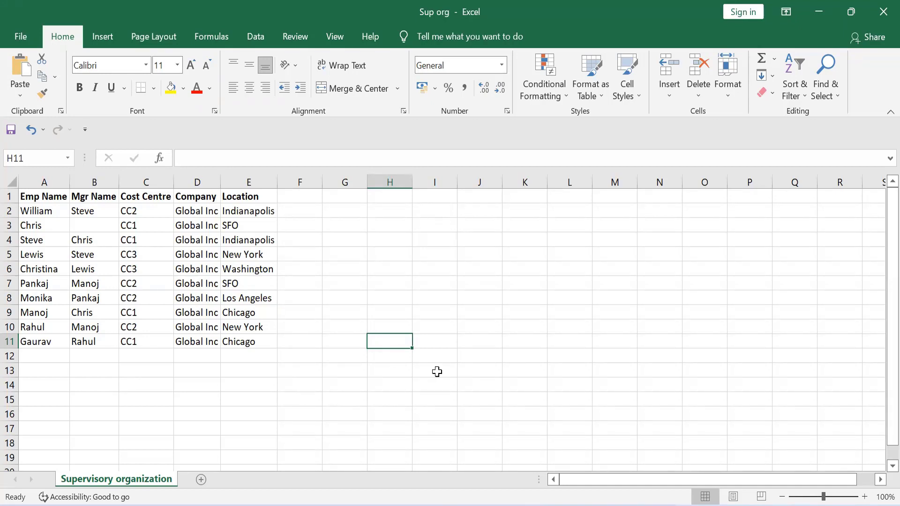
# Step: Check the manager listed for the first employee in B2 and the manager cell B3 below it
pyautogui.hotkey('alt', 'Tab')
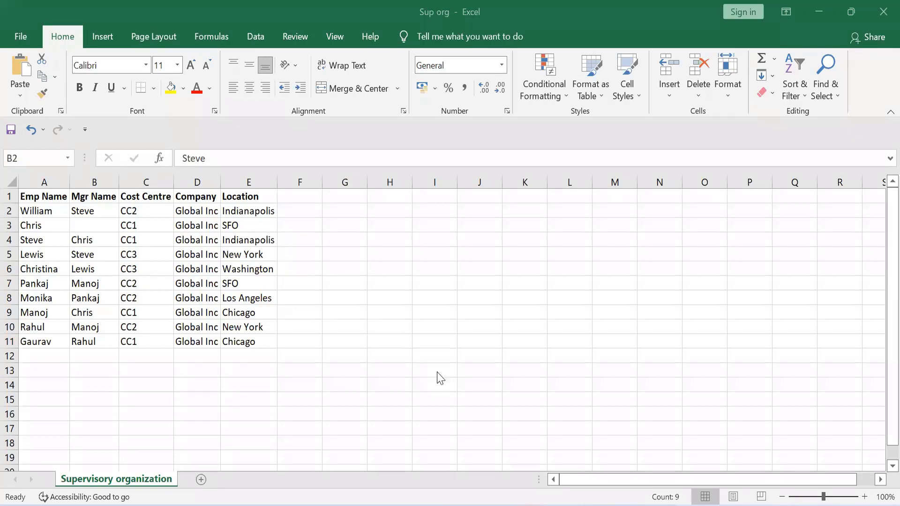
pyautogui.doubleClick(89, 211)
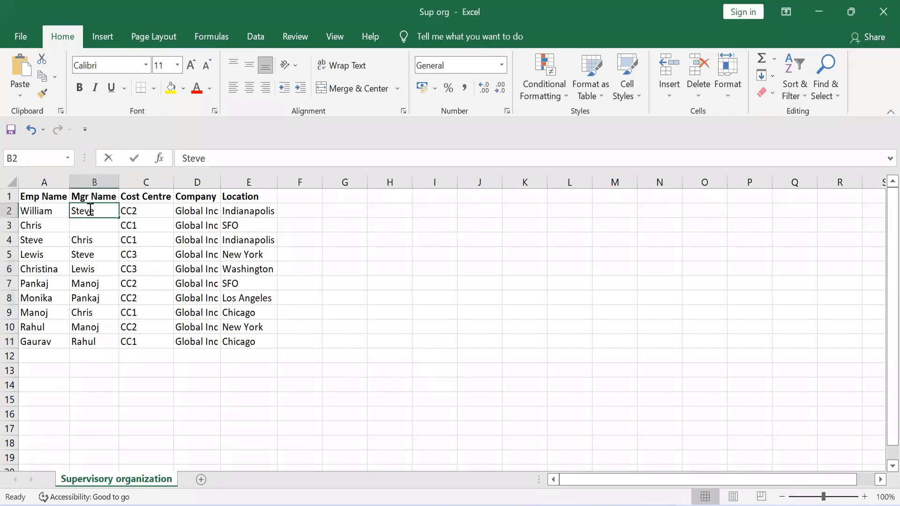
pyautogui.click(104, 227)
pyautogui.click(101, 210)
# Step: Switch to the WD Class1 notes in Notepad and find the practice org hierarchy above the "Name of the Sup Org:" line
pyautogui.click(450, 445)
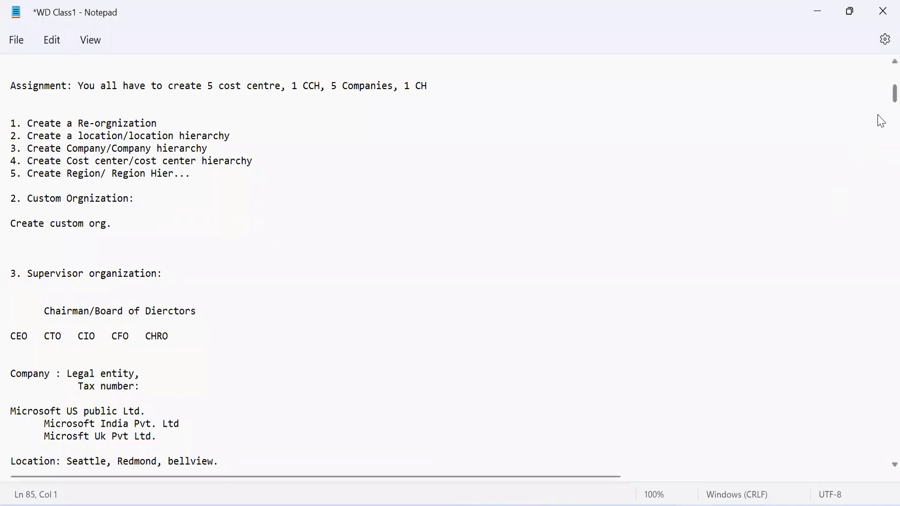
pyautogui.scroll(-20, 881, 105)
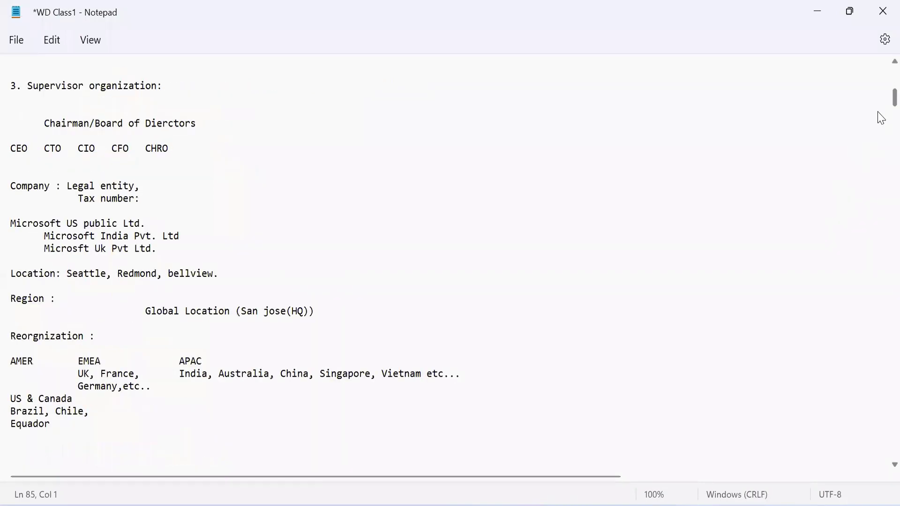
pyautogui.scroll(-12, 881, 145)
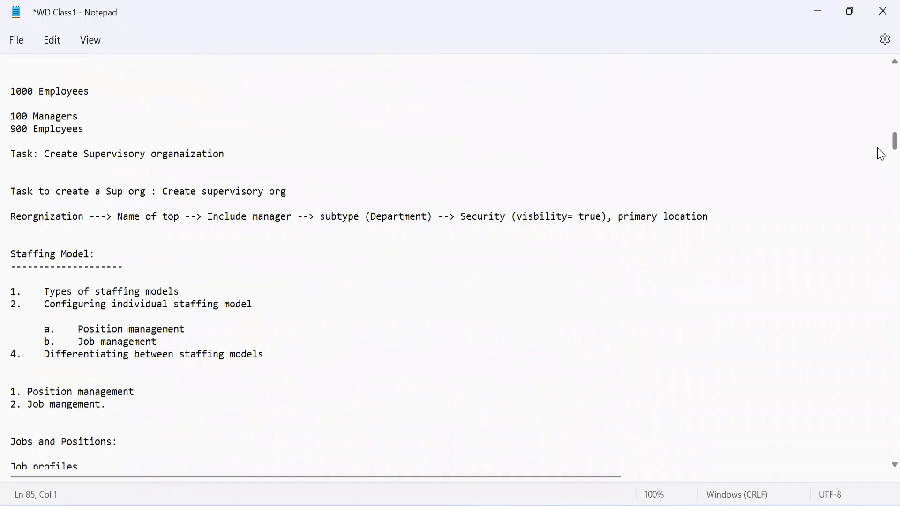
pyautogui.scroll(10, 879, 152)
pyautogui.scroll(-4, 879, 153)
pyautogui.scroll(3, 881, 149)
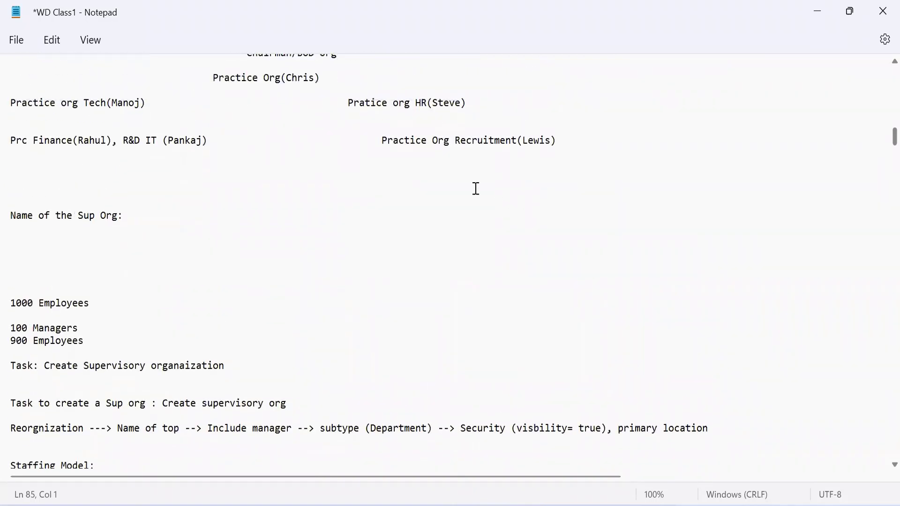
# Step: Review the practice org hierarchy in the notes, highlighting the lower-level orgs, the top Practice Org and its manager's name
pyautogui.moveTo(212, 77); pyautogui.dragTo(569, 139)
pyautogui.click(568, 140)
pyautogui.moveTo(107, 98); pyautogui.dragTo(610, 139)
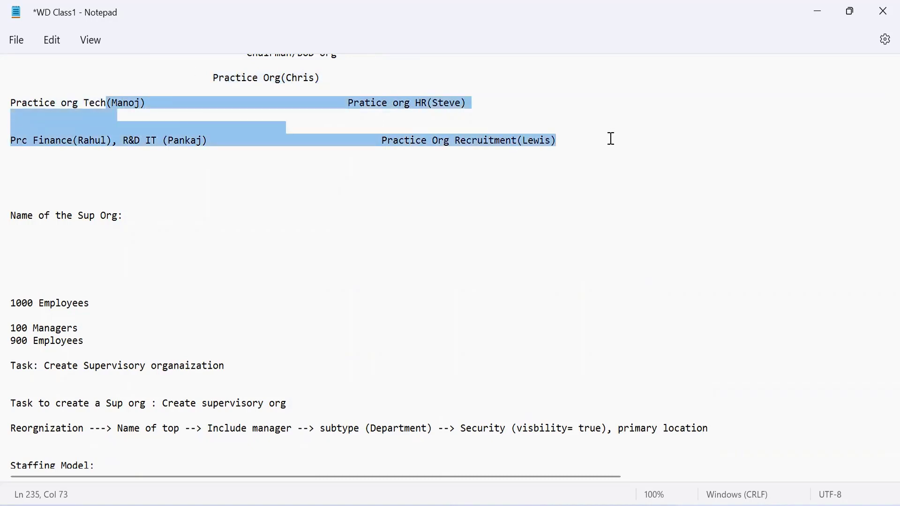
pyautogui.click(259, 92)
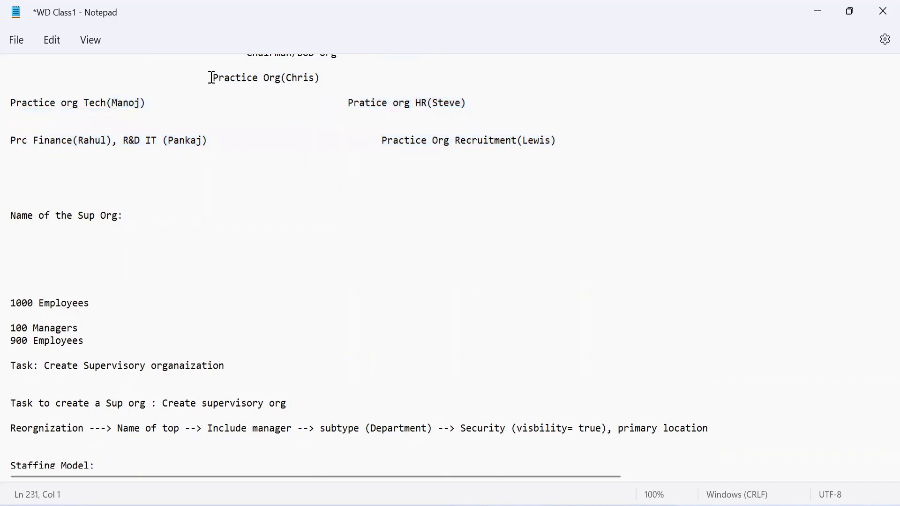
pyautogui.moveTo(211, 77); pyautogui.dragTo(280, 88)
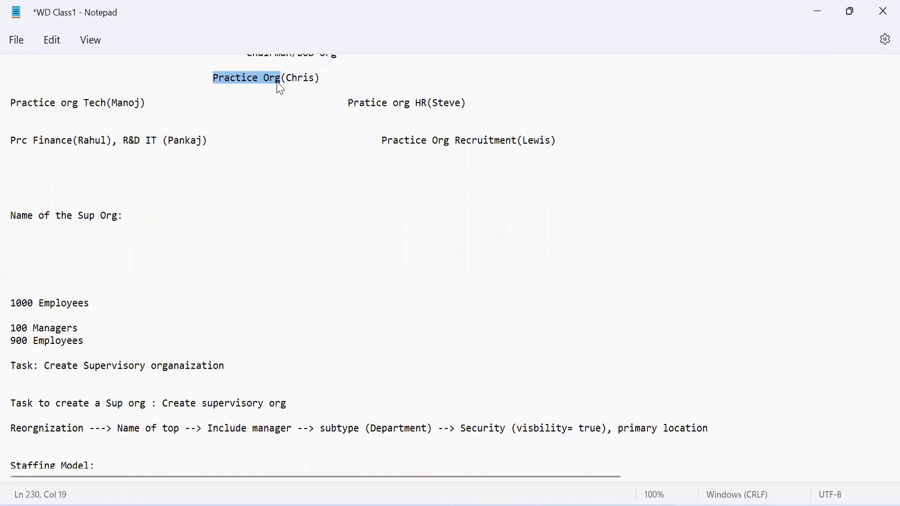
pyautogui.doubleClick(302, 79)
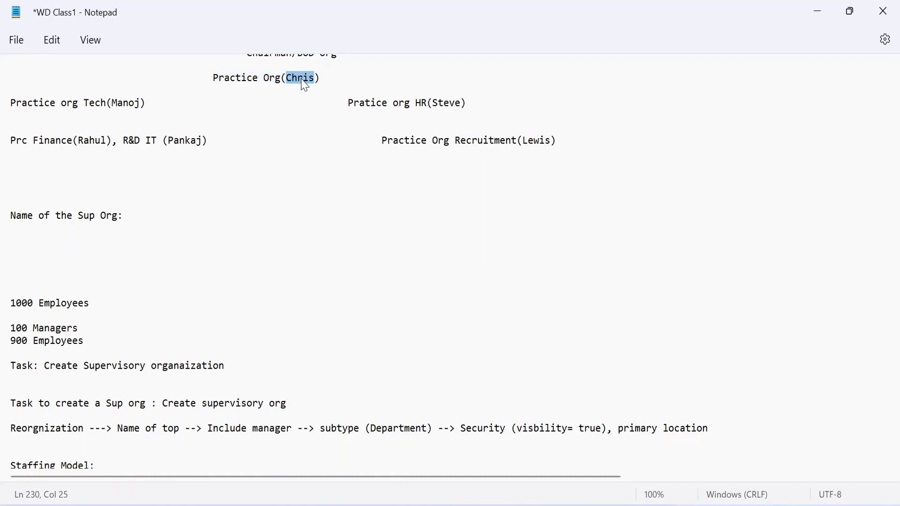
# Step: Look through the notes on the supervisory org creation task, the Staffing Model and Jobs and Positions
pyautogui.click(209, 187)
pyautogui.press('Down')
pyautogui.press('Down')
pyautogui.press('Down')
pyautogui.press('Down')
pyautogui.press('Down')
pyautogui.press('Down')
pyautogui.press('Down')
pyautogui.press('Down')
pyautogui.press('Down')
pyautogui.press('Down')
pyautogui.press('Down')
pyautogui.press('Down')
pyautogui.press('Down')
pyautogui.press('Down')
pyautogui.press('Down')
pyautogui.press('Down')
pyautogui.press('Down')
pyautogui.press('Down')
pyautogui.press('Down')
pyautogui.press('Down')
pyautogui.press('Down')
pyautogui.press('Down')
pyautogui.press('Down')
pyautogui.press('Down')
pyautogui.press('Down')
pyautogui.press('Down')
pyautogui.press('Down')
pyautogui.press('Down')
pyautogui.press('Down')
pyautogui.press('Down')
pyautogui.press('Down')
pyautogui.press('Down')
pyautogui.press('Down')
pyautogui.press('Down')
pyautogui.press('Down')
pyautogui.press('Down')
pyautogui.press('Down')
pyautogui.press('Down')
pyautogui.press('Down')
pyautogui.press('Down')
pyautogui.press('Down')
pyautogui.press('Down')
pyautogui.press('Down')
pyautogui.press('Down')
pyautogui.press('Down')
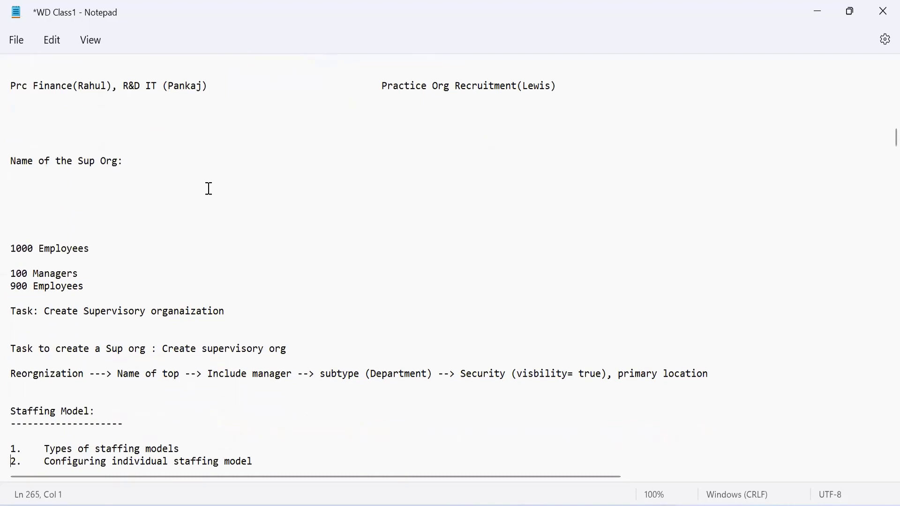
pyautogui.press('Down')
pyautogui.press('Down')
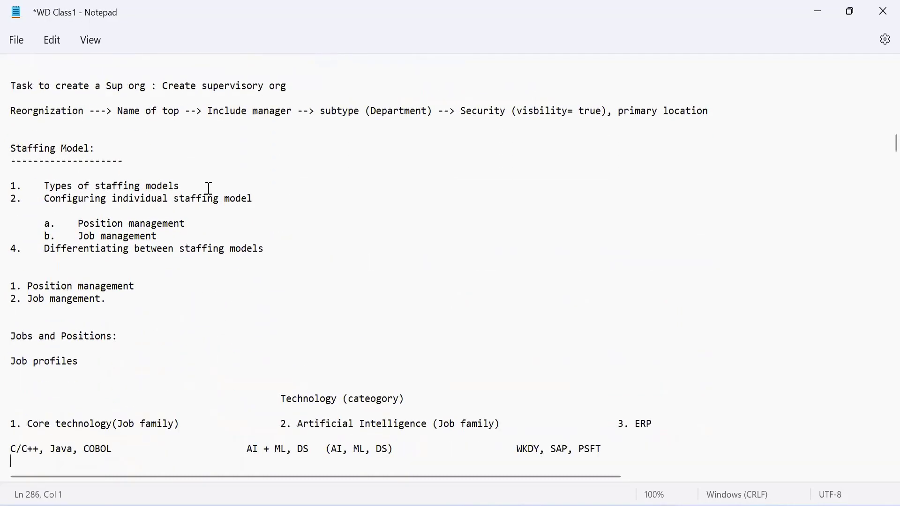
pyautogui.press('Up')
pyautogui.press('Up')
pyautogui.press('Up')
pyautogui.press('Up')
pyautogui.press('Up')
pyautogui.press('Up')
pyautogui.press('Up')
pyautogui.press('Up')
pyautogui.press('Up')
pyautogui.press('Up')
pyautogui.press('Up')
pyautogui.press('Up')
pyautogui.press('Up')
pyautogui.press('Up')
pyautogui.press('Up')
pyautogui.press('Up')
pyautogui.press('Up')
pyautogui.press('Up')
pyautogui.press('Up')
pyautogui.press('Up')
pyautogui.press('Up')
pyautogui.press('Up')
pyautogui.press('Up')
pyautogui.press('Up')
pyautogui.press('Up')
pyautogui.press('Up')
pyautogui.press('Up')
pyautogui.press('Up')
pyautogui.press('Up')
pyautogui.press('Up')
pyautogui.press('Up')
pyautogui.press('Up')
pyautogui.press('Up')
pyautogui.press('Up')
pyautogui.press('Up')
pyautogui.press('Up')
pyautogui.press('Up')
pyautogui.press('Up')
pyautogui.press('Up')
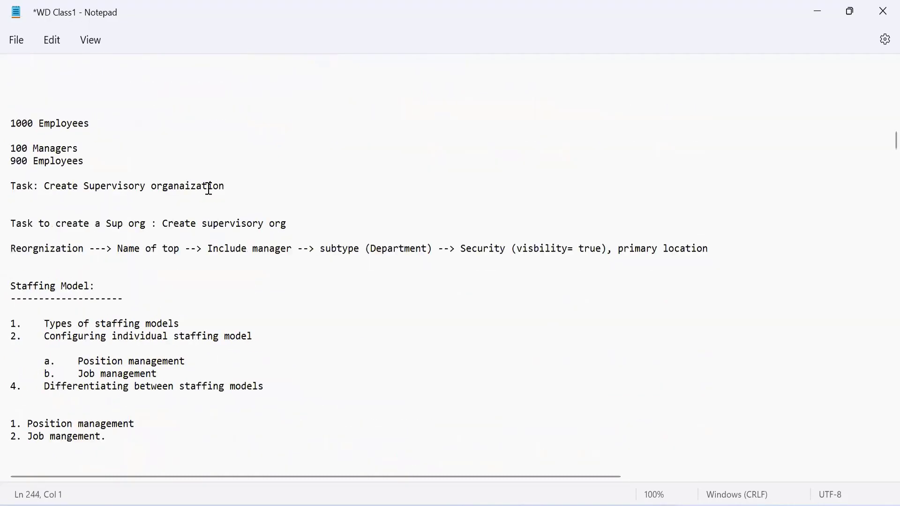
pyautogui.press('Up')
pyautogui.press('Up')
pyautogui.press('Up')
pyautogui.press('Up')
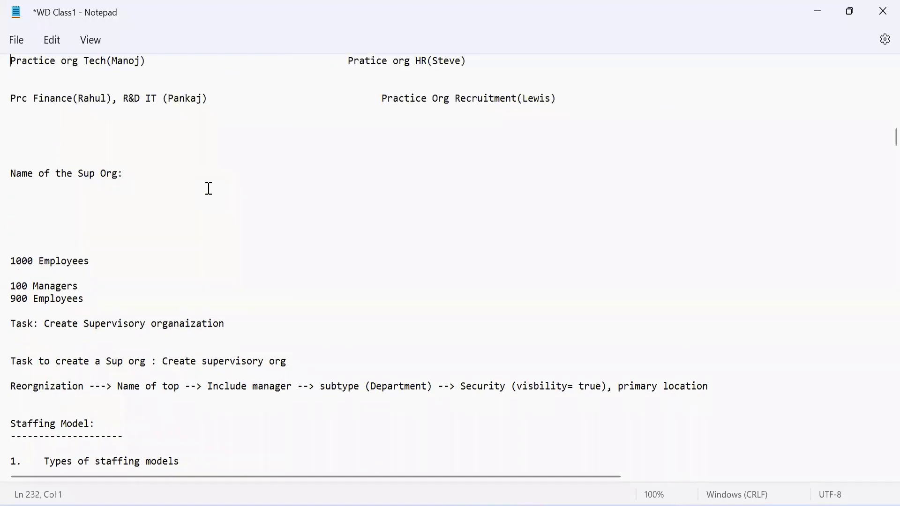
pyautogui.press('Down')
pyautogui.press('Down')
pyautogui.press('Down')
pyautogui.press('Down')
pyautogui.press('Down')
pyautogui.press('Down')
pyautogui.press('Down')
pyautogui.press('Down')
pyautogui.press('Down')
pyautogui.press('Down')
pyautogui.press('Down')
pyautogui.press('Down')
pyautogui.press('Down')
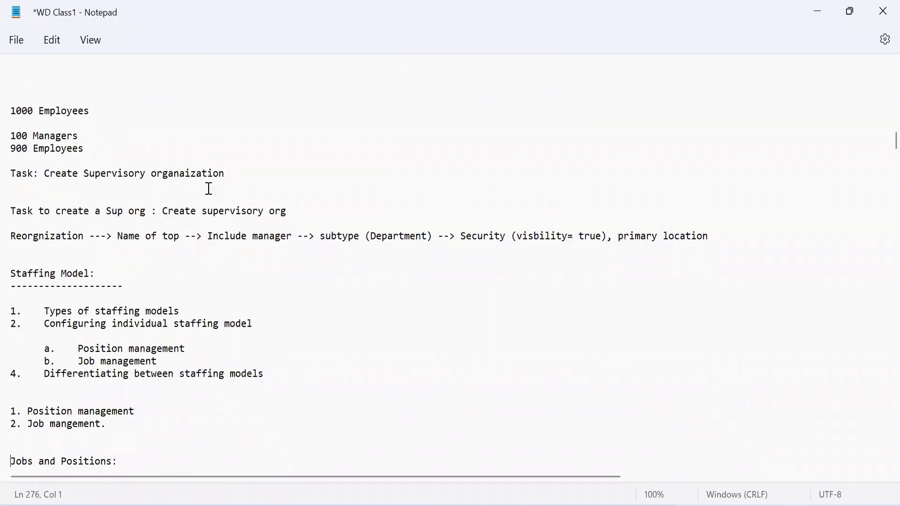
# Step: Go back through the notes to the practice org hierarchy above the "Name of the Sup Org:" line
pyautogui.press('Up')
pyautogui.press('Up')
pyautogui.press('Up')
pyautogui.press('Up')
pyautogui.press('Up')
pyautogui.press('Up')
pyautogui.press('Up')
pyautogui.press('Up')
pyautogui.press('Up')
pyautogui.press('Up')
pyautogui.press('Up')
pyautogui.press('Up')
pyautogui.press('Up')
pyautogui.press('Up')
pyautogui.press('Up')
pyautogui.press('Up')
pyautogui.press('Up')
pyautogui.press('Up')
pyautogui.press('Up')
pyautogui.press('Up')
pyautogui.press('Up')
pyautogui.press('Up')
pyautogui.press('Up')
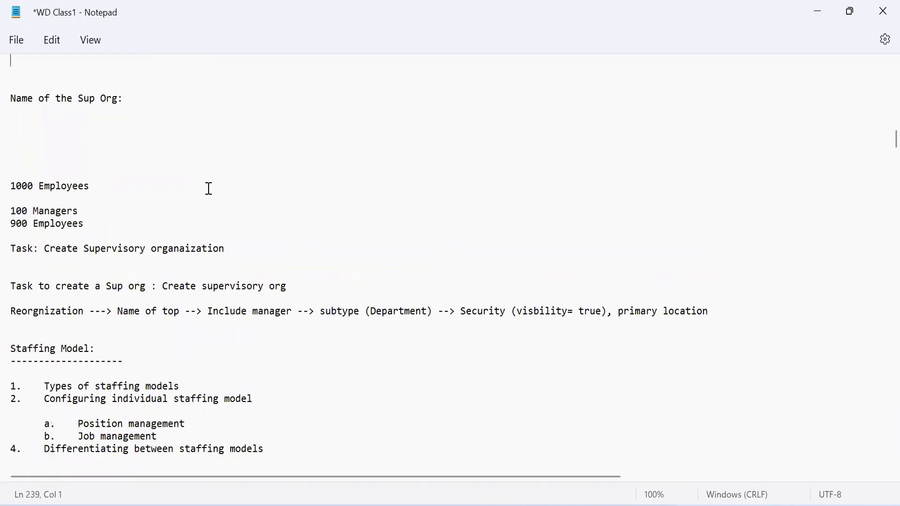
pyautogui.press('Up')
pyautogui.press('Up')
pyautogui.press('Up')
pyautogui.press('Up')
pyautogui.press('Up')
pyautogui.press('Up')
# Step: Look through the notes from the practice org hierarchy to the Jobs and Positions section with its job profiles and job families
pyautogui.press('Down')
pyautogui.press('Down')
pyautogui.press('Down')
pyautogui.press('Down')
pyautogui.press('Down')
pyautogui.press('Down')
pyautogui.press('Down')
pyautogui.press('Down')
pyautogui.press('Down')
pyautogui.press('Down')
pyautogui.press('Down')
pyautogui.press('Down')
pyautogui.press('Down')
pyautogui.press('Down')
pyautogui.press('Down')
pyautogui.press('Down')
pyautogui.press('Down')
pyautogui.press('Down')
pyautogui.press('Down')
pyautogui.press('Down')
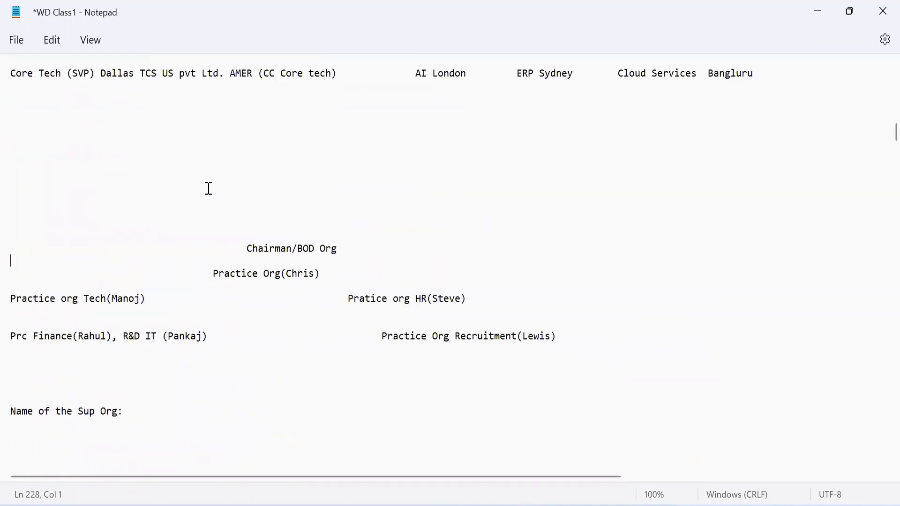
pyautogui.press('Down')
pyautogui.press('Down')
pyautogui.press('Down')
pyautogui.press('Down')
pyautogui.press('Down')
pyautogui.press('Down')
pyautogui.press('Down')
pyautogui.press('Down')
pyautogui.press('Down')
pyautogui.press('Down')
pyautogui.press('Down')
pyautogui.press('Down')
pyautogui.press('Down')
pyautogui.press('Down')
pyautogui.press('Down')
pyautogui.press('Down')
pyautogui.press('Down')
pyautogui.press('Down')
pyautogui.press('Down')
pyautogui.press('Down')
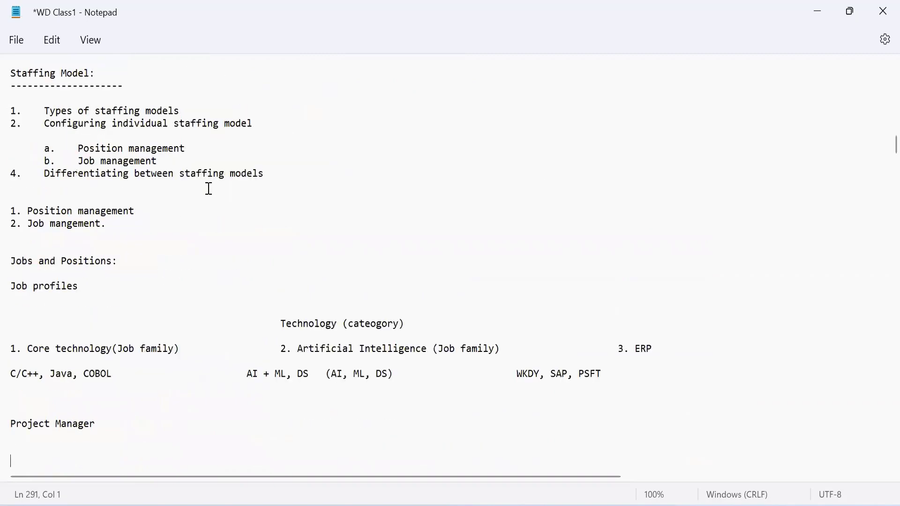
# Step: Return to the supervisory org creation notes and examine the task line, the reorganization sequence and the Staffing Model outline
pyautogui.press('Up')
pyautogui.press('Up')
pyautogui.press('Up')
pyautogui.press('Up')
pyautogui.press('Up')
pyautogui.press('Up')
pyautogui.press('Up')
pyautogui.press('Up')
pyautogui.press('Up')
pyautogui.press('Up')
pyautogui.press('Up')
pyautogui.press('Up')
pyautogui.press('Up')
pyautogui.press('Up')
pyautogui.press('Up')
pyautogui.press('Up')
pyautogui.press('Up')
pyautogui.press('Up')
pyautogui.press('Up')
pyautogui.press('Up')
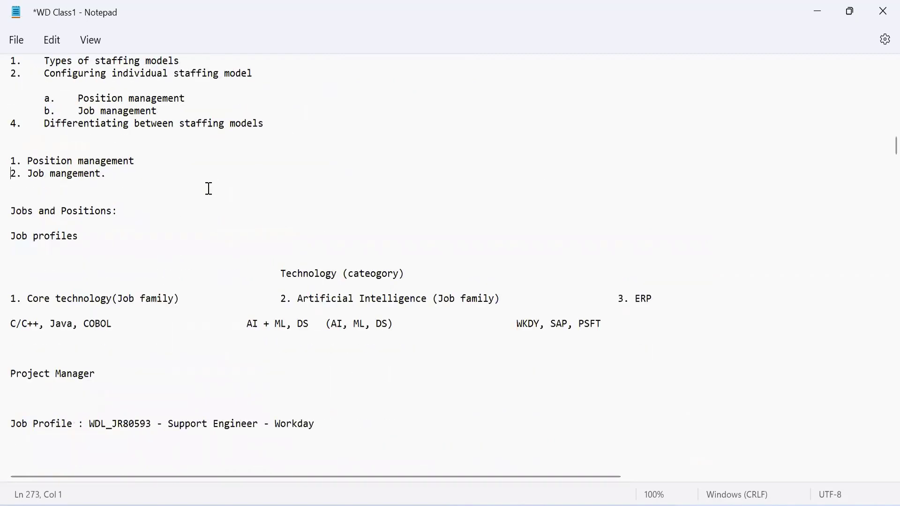
pyautogui.press('Down')
pyautogui.press('Down')
pyautogui.press('Down')
pyautogui.press('Down')
pyautogui.press('Down')
pyautogui.press('Down')
pyautogui.press('Down')
pyautogui.press('Down')
pyautogui.press('Down')
pyautogui.press('Down')
pyautogui.press('Down')
pyautogui.press('Down')
pyautogui.press('Down')
pyautogui.press('Down')
pyautogui.press('Down')
pyautogui.press('Down')
pyautogui.press('Down')
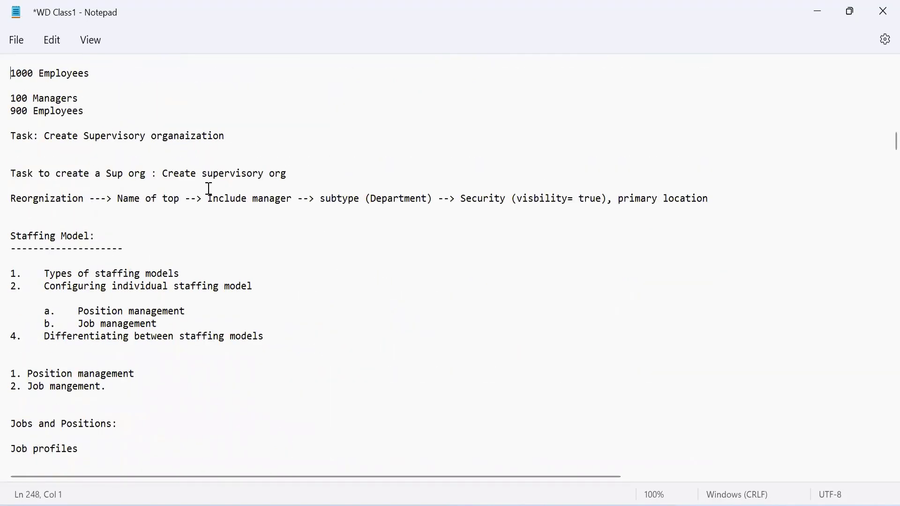
pyautogui.press('Up')
pyautogui.press('Up')
pyautogui.press('Up')
pyautogui.click(285, 312)
pyautogui.moveTo(588, 505)
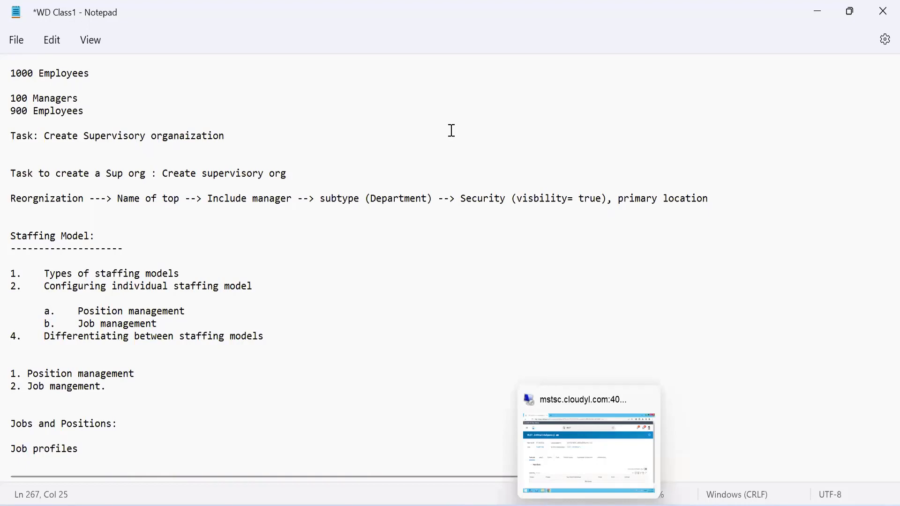
pyautogui.click(451, 130)
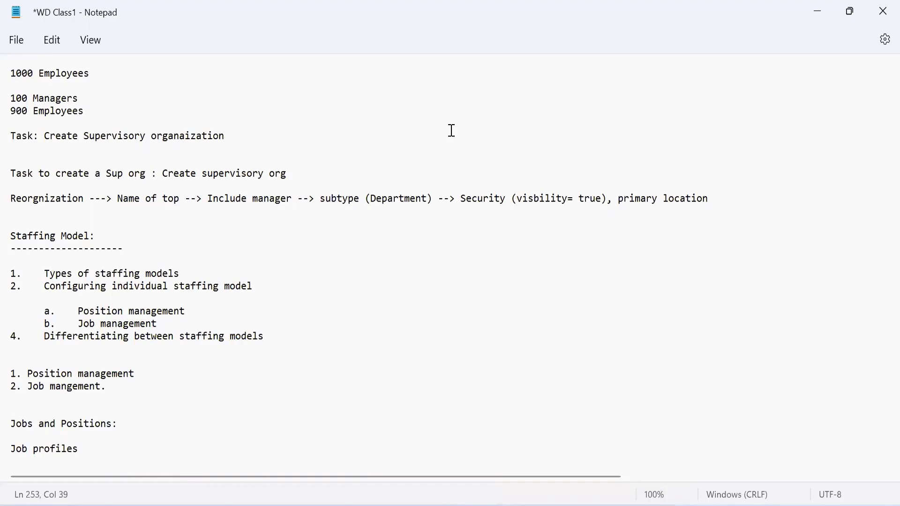